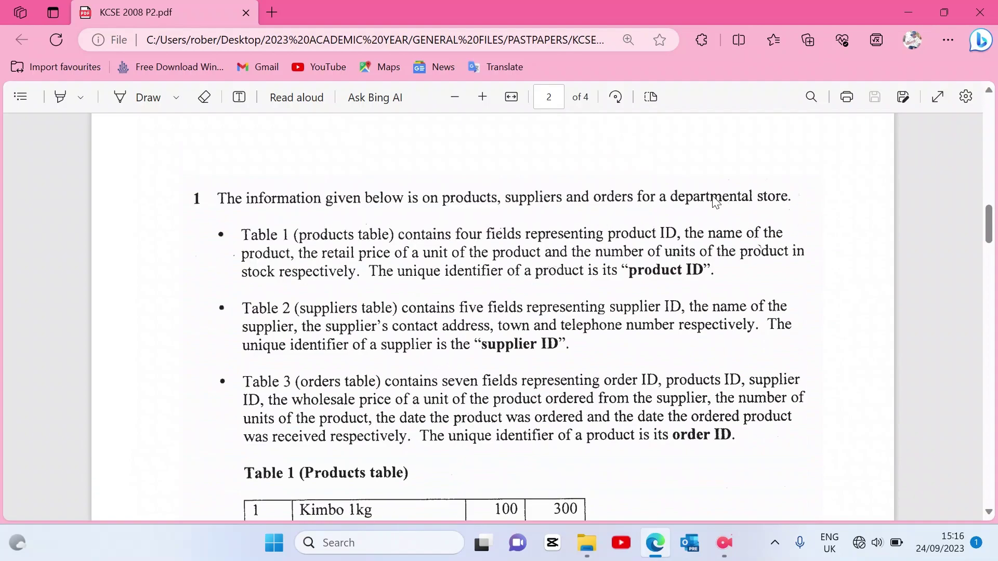
Read question 1 of the KCSE 2008 P2 exam paper, covering the department store tables and tasks (a) to (d).
scroll(514, 218, down, 2)
scroll(515, 218, down, 15)
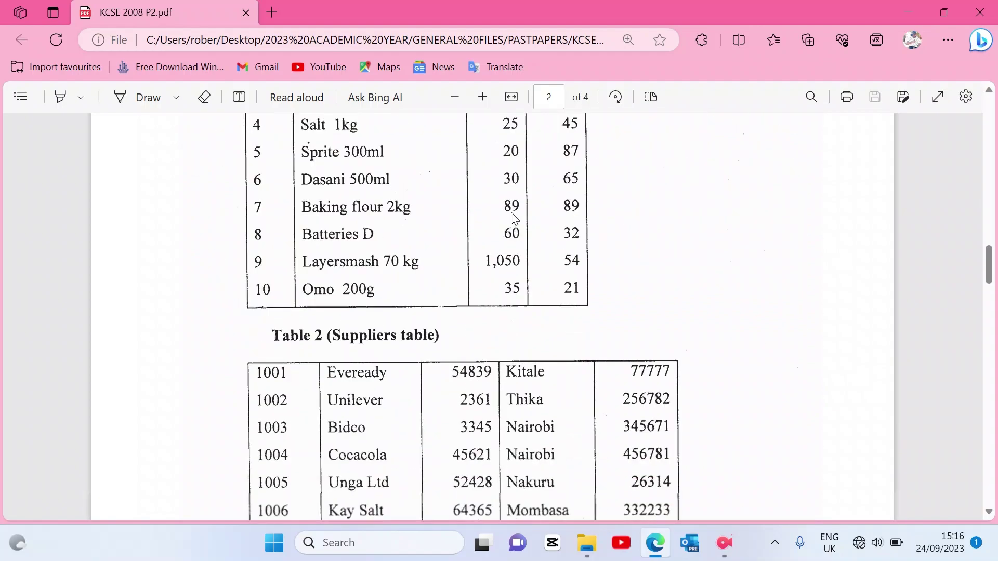
scroll(514, 218, down, 10)
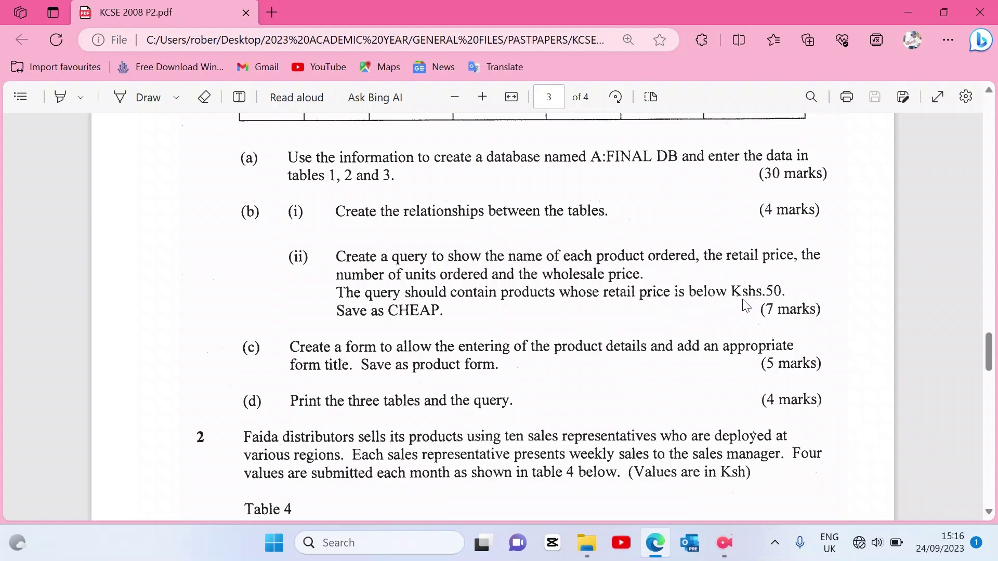
scroll(456, 353, down, 2)
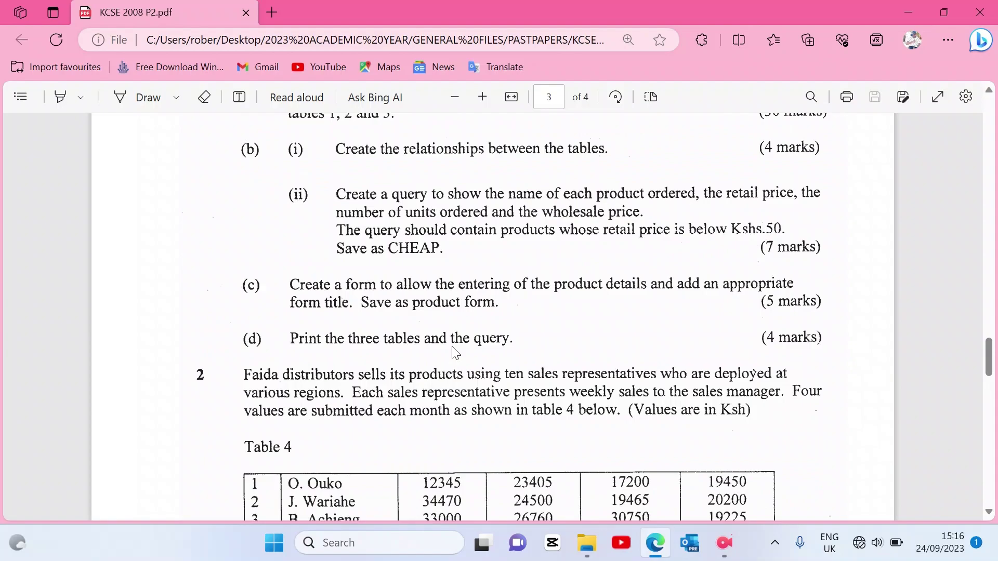
scroll(455, 352, up, 10)
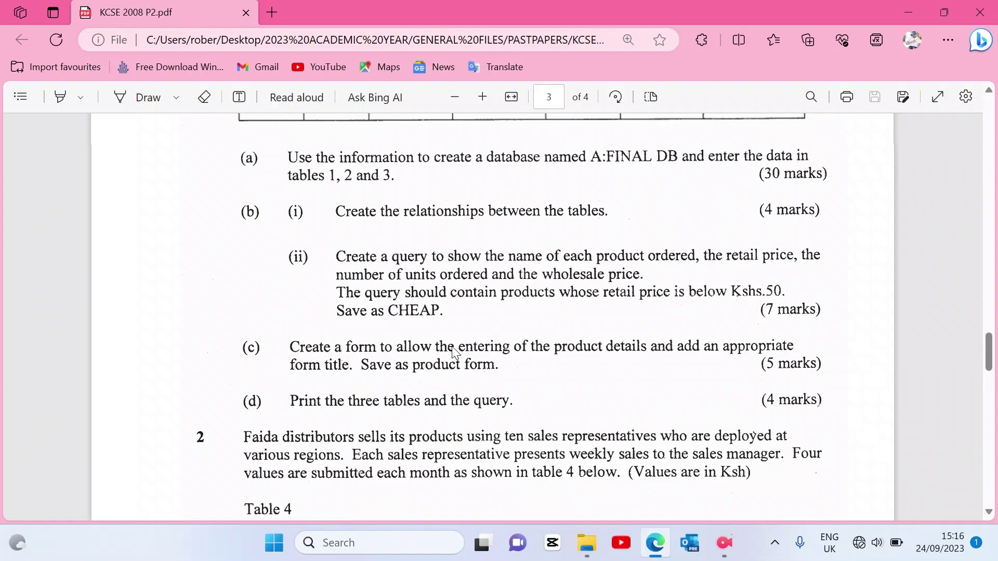
scroll(455, 353, up, 12)
scroll(455, 353, down, 3)
scroll(452, 353, down, 1)
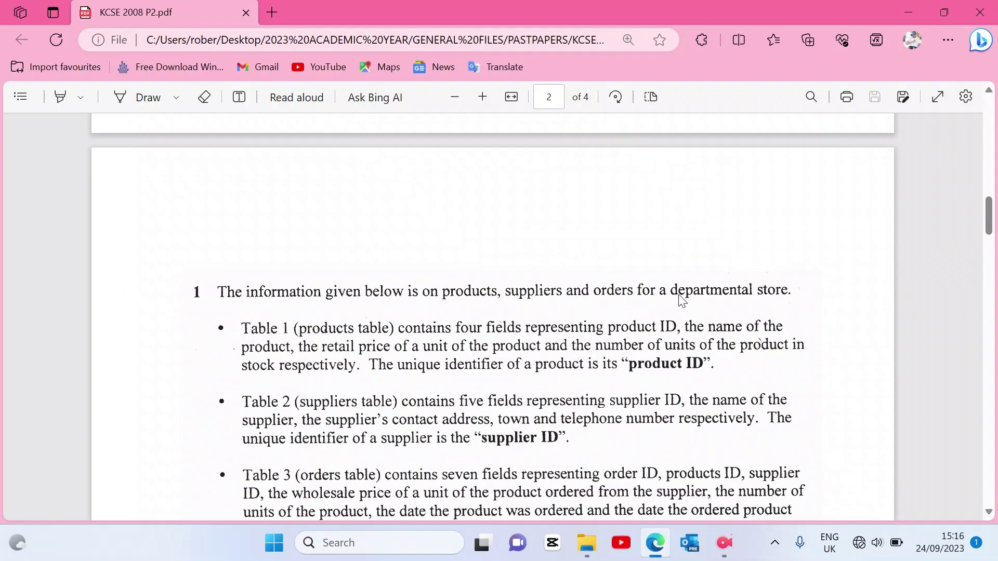
Compare the field descriptions of the products, suppliers and orders tables with the sample data printed beneath them.
scroll(268, 345, down, 1)
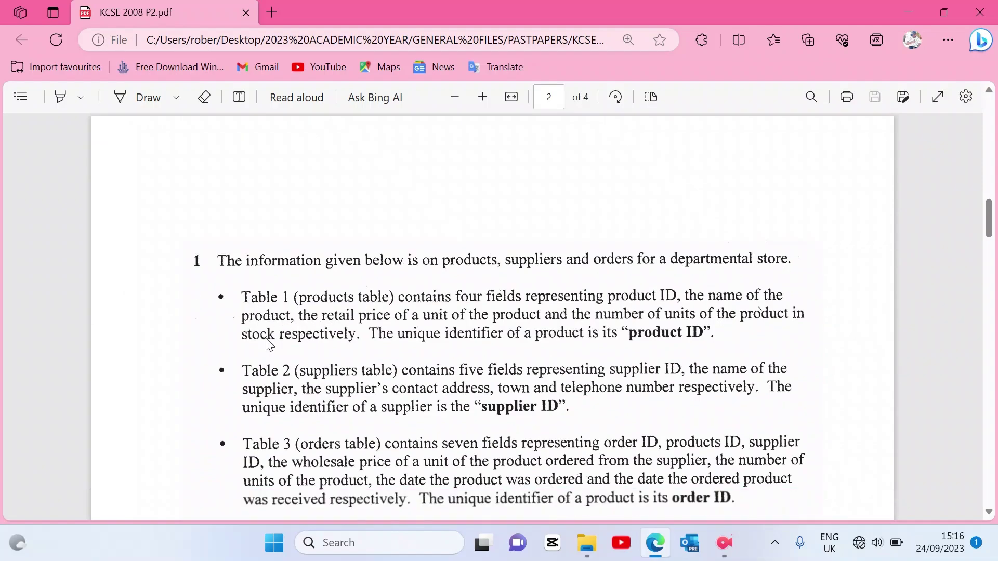
scroll(269, 344, down, 5)
scroll(268, 344, down, 15)
scroll(268, 345, up, 2)
scroll(269, 345, up, 15)
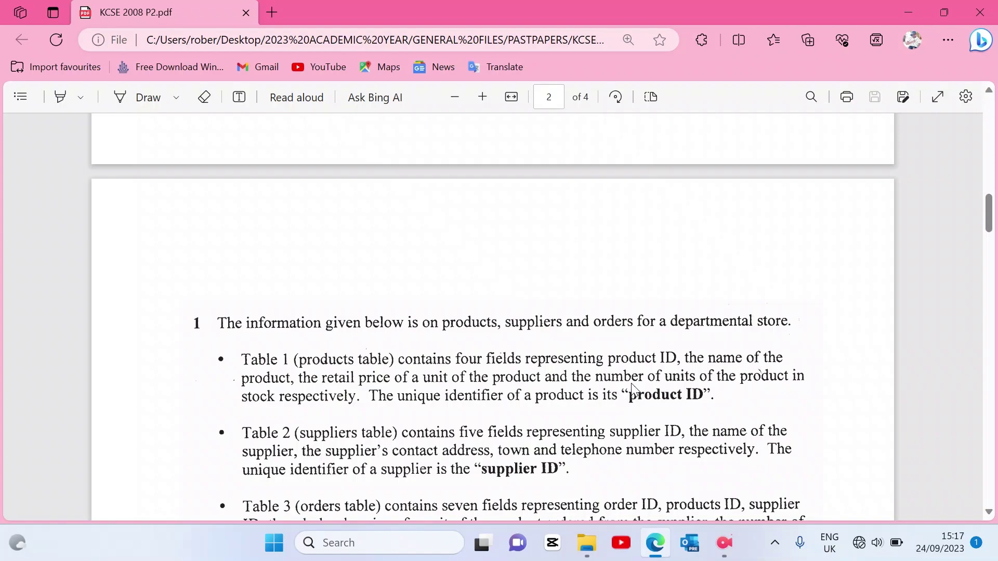
scroll(512, 398, down, 1)
scroll(513, 396, down, 2)
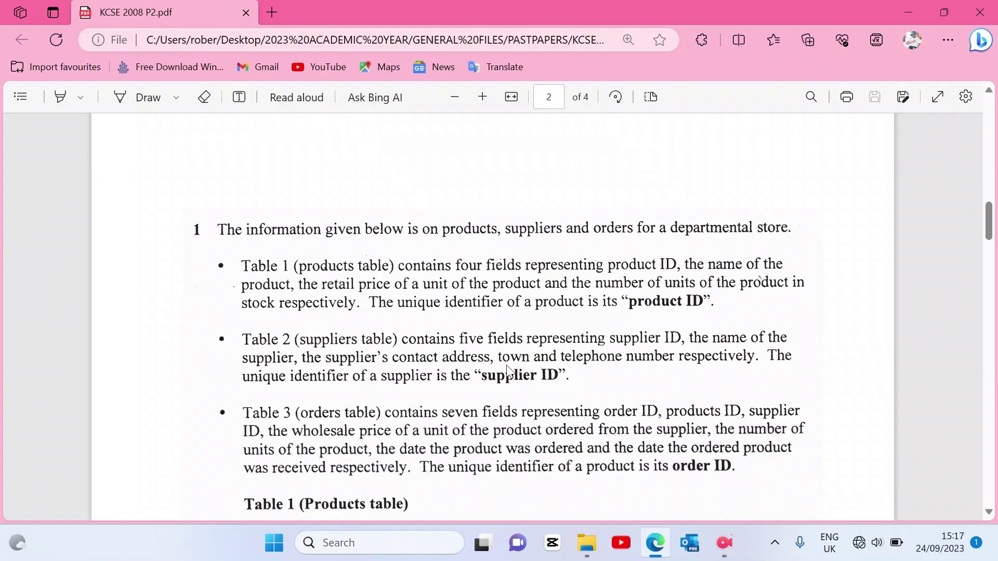
scroll(508, 373, down, 4)
scroll(507, 373, down, 2)
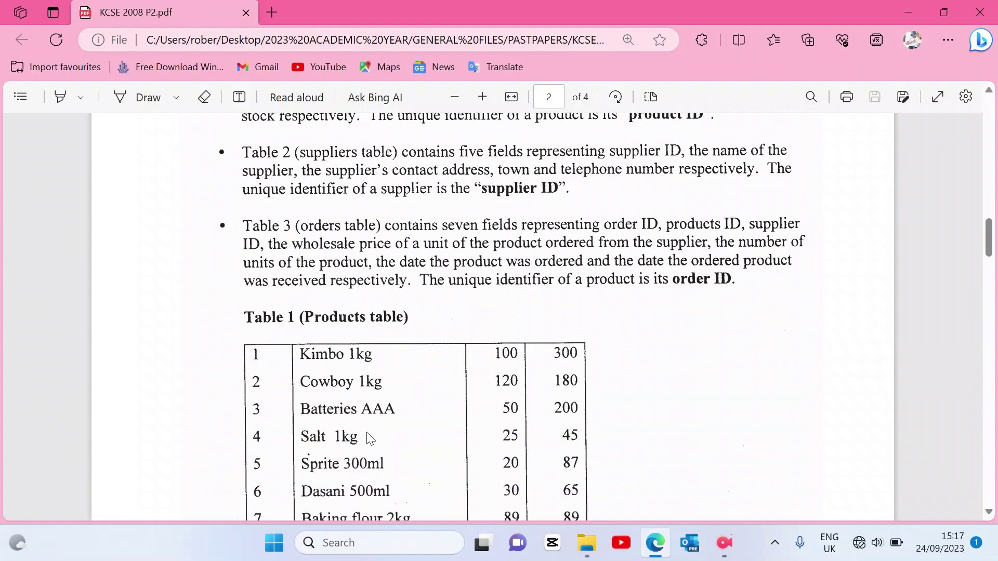
scroll(407, 439, down, 3)
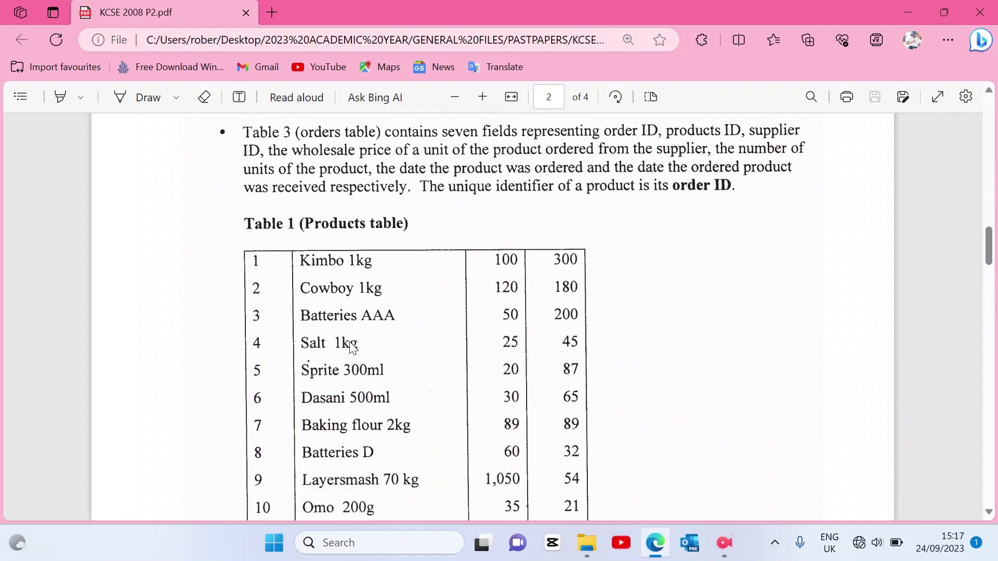
scroll(348, 346, down, 2)
scroll(347, 346, up, 12)
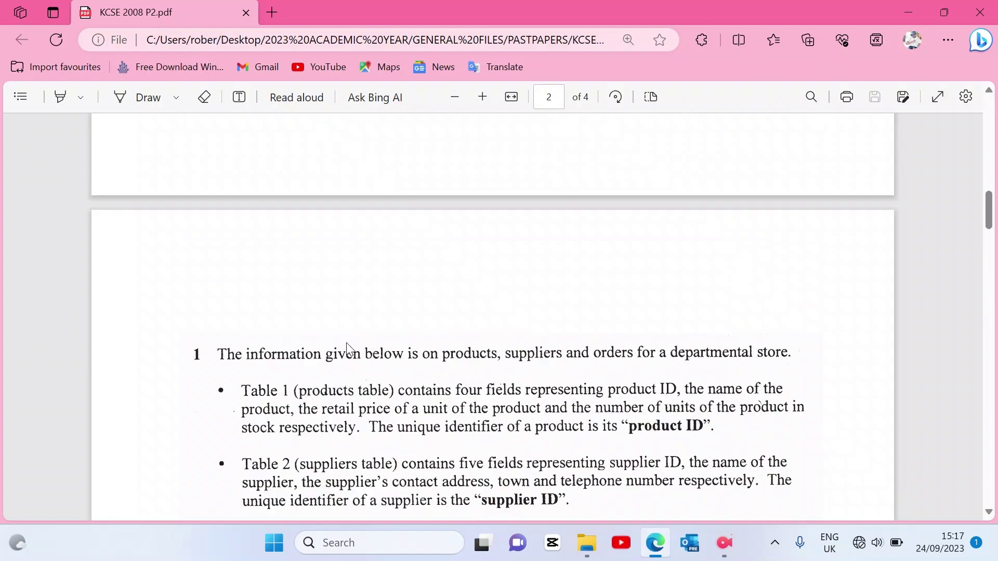
scroll(346, 342, down, 5)
scroll(347, 342, down, 1)
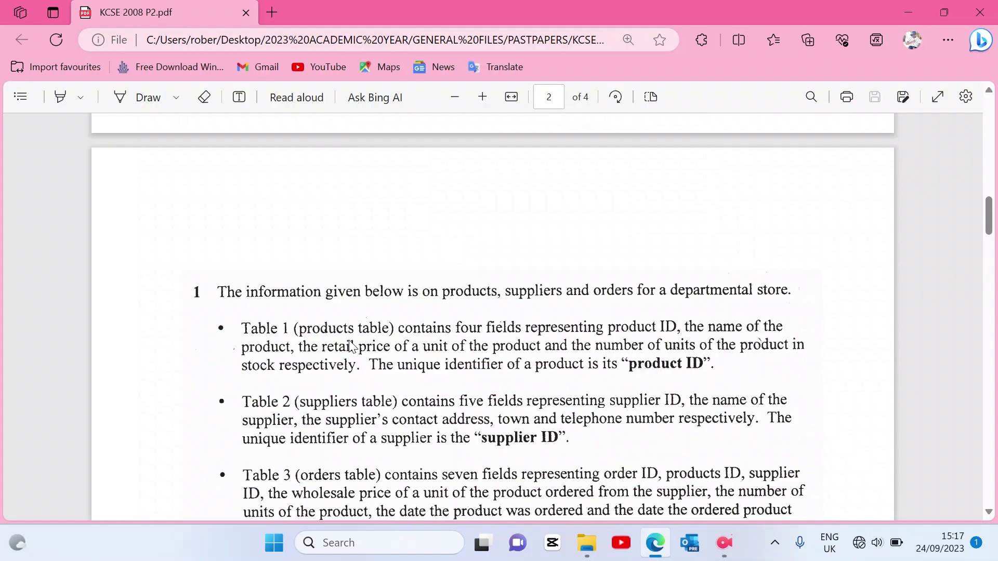
Switch to the desktop and create a new Microsoft Access Database file there.
click(655, 543)
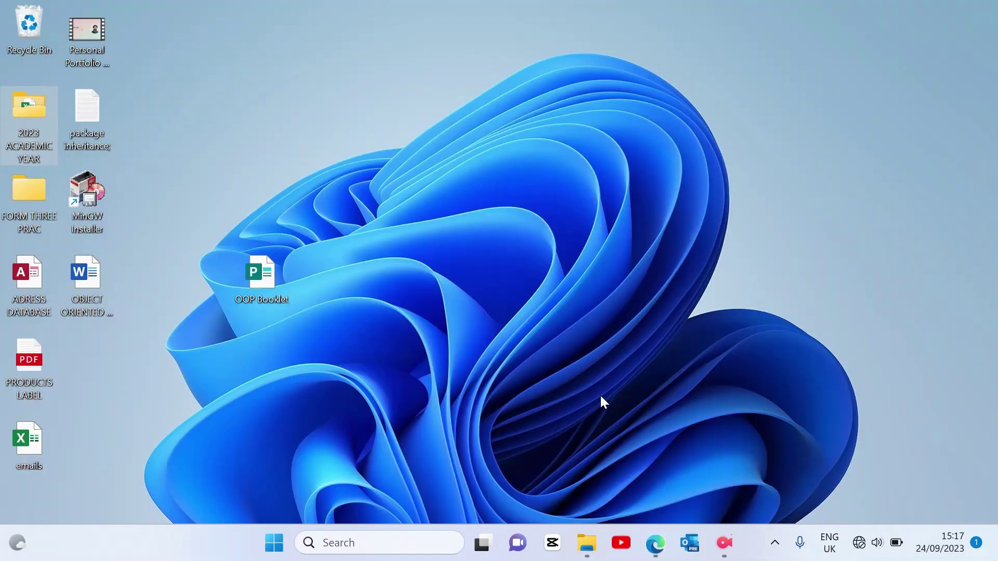
right_click(385, 217)
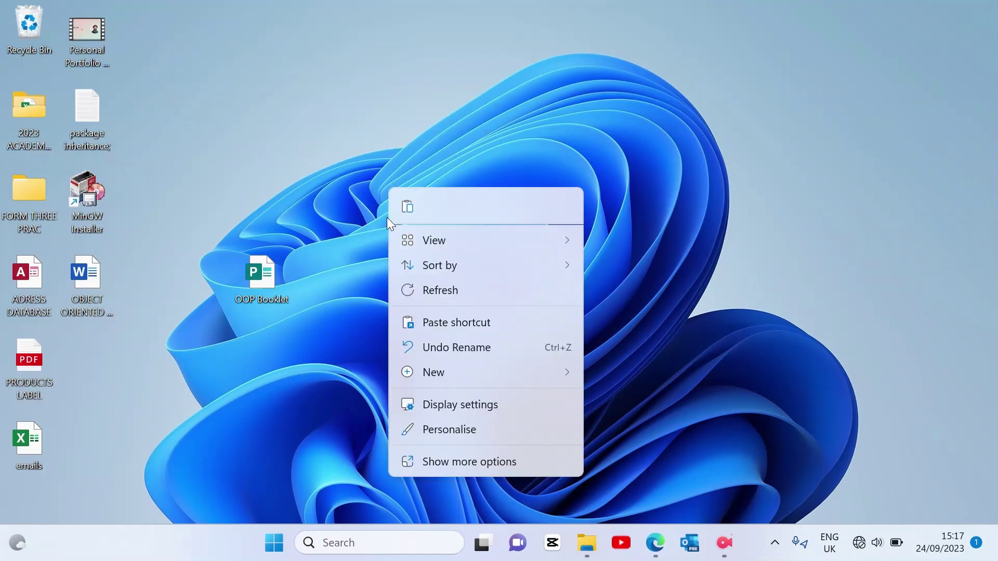
mouse_move(453, 372)
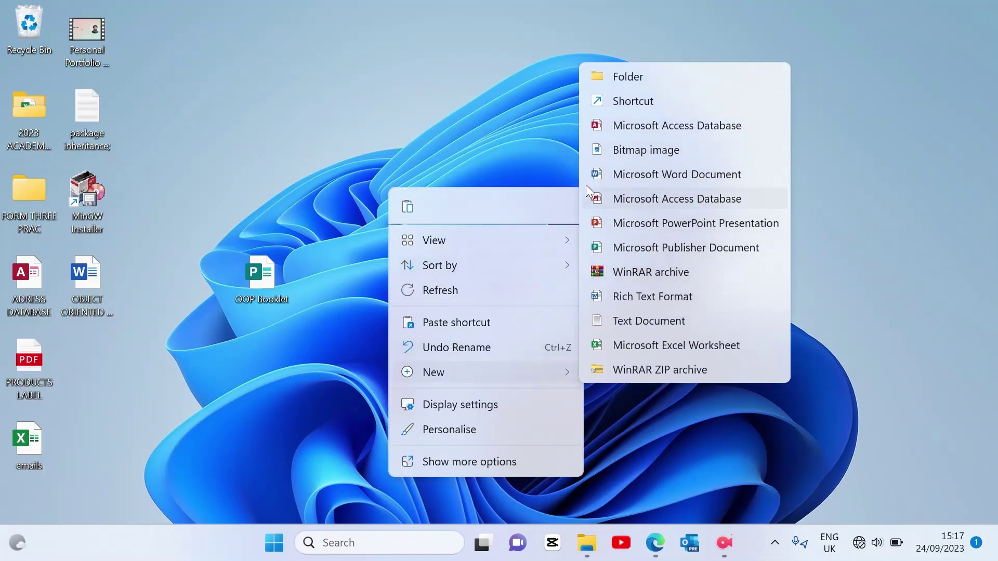
click(642, 125)
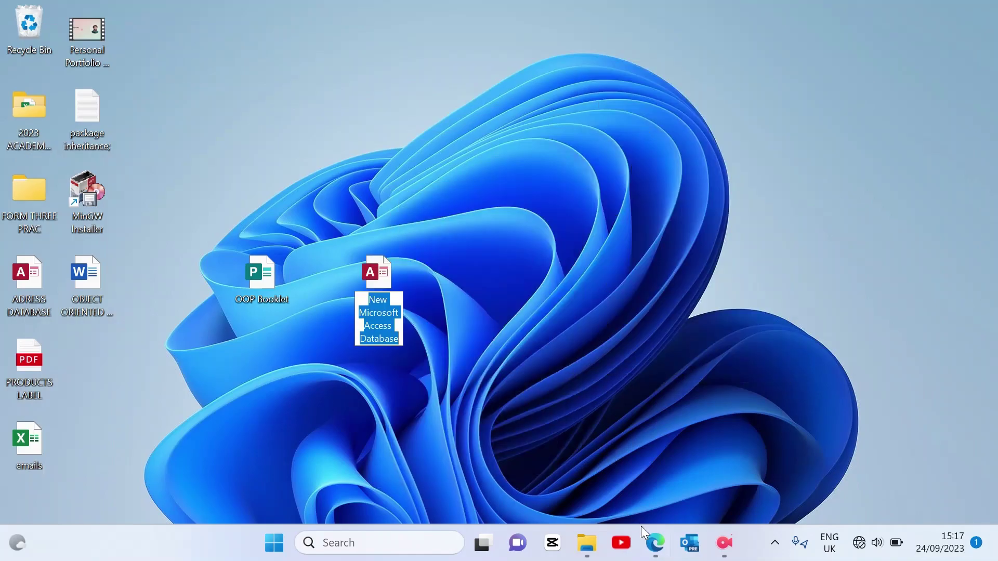
Check the database name required in task (a) of the exam paper and rename the new desktop database file as FINAL DB.
click(655, 542)
scroll(464, 431, down, 5)
scroll(464, 430, down, 20)
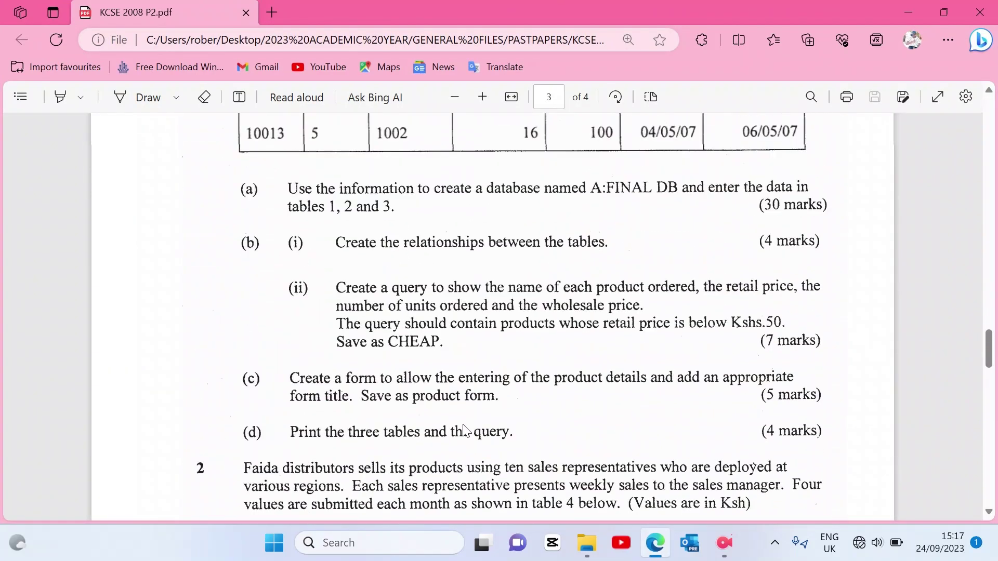
key(super+d)
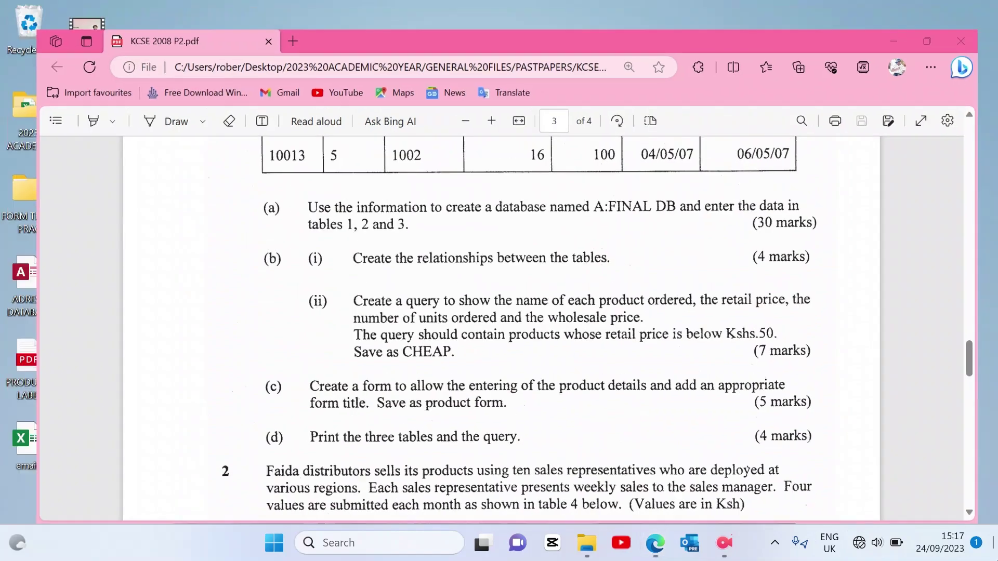
right_click(377, 300)
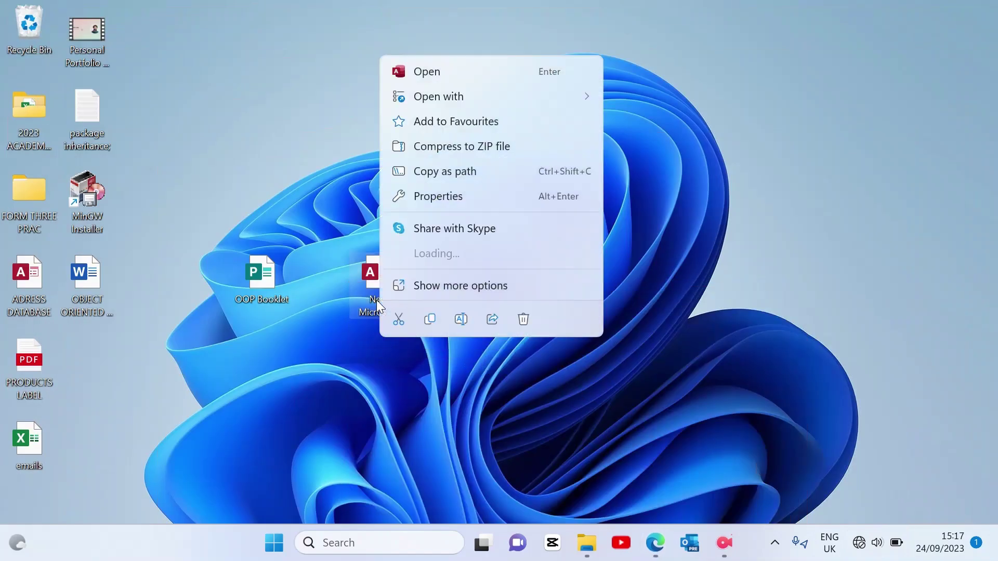
click(461, 319)
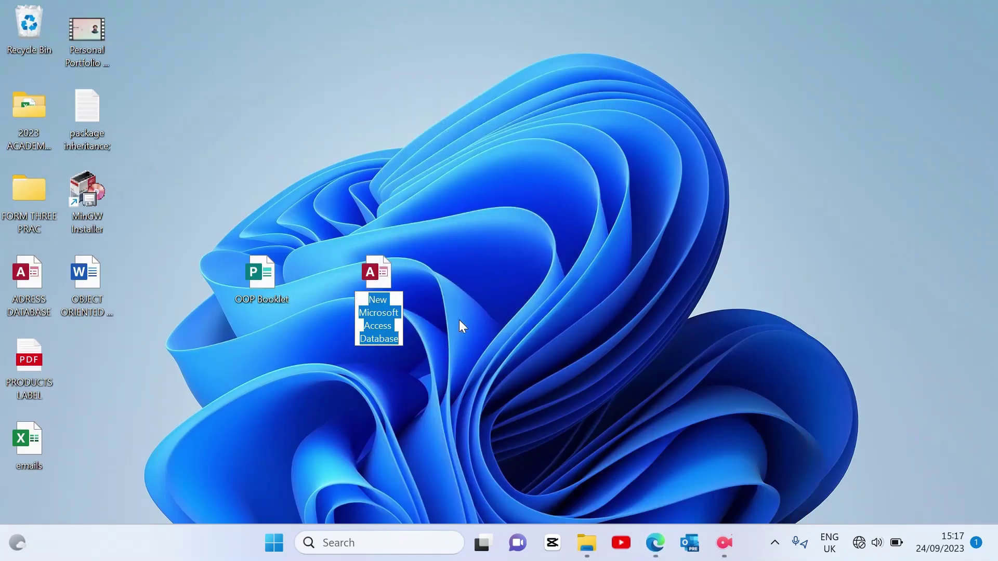
text(FINAL)
key(Escape)
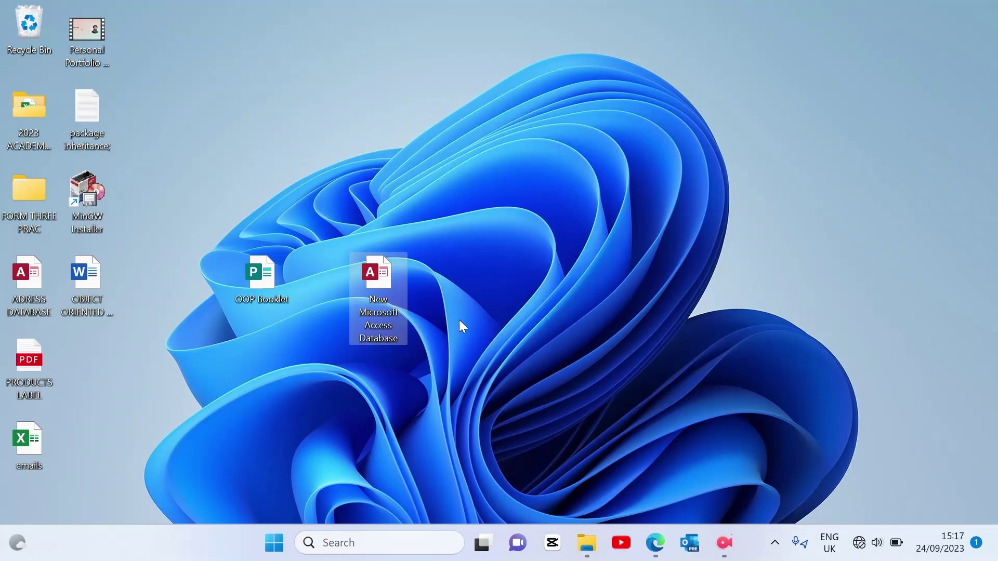
Open the FINAL DB database in Access with its content enabled and start a blank table in Design view.
key(Return)
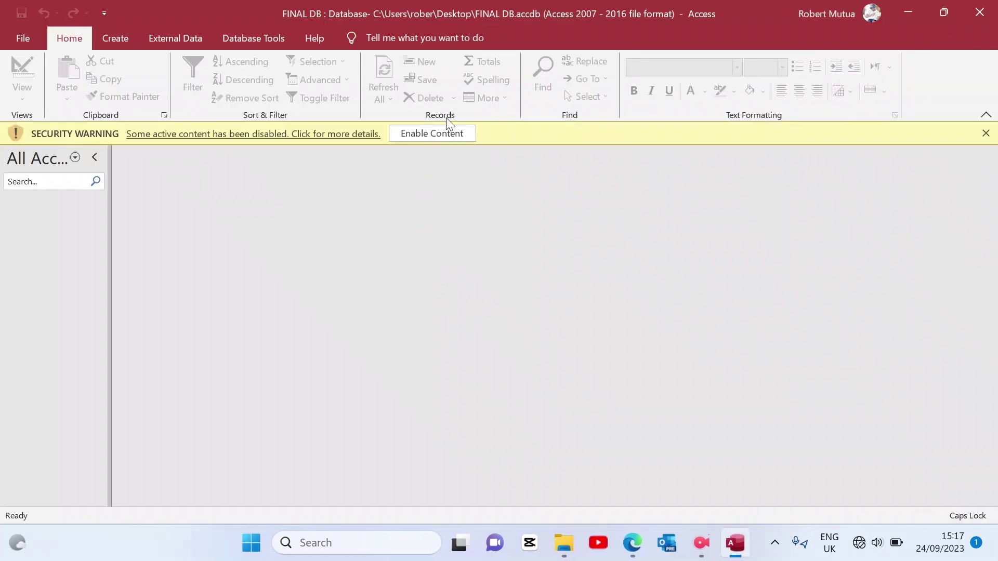
click(457, 137)
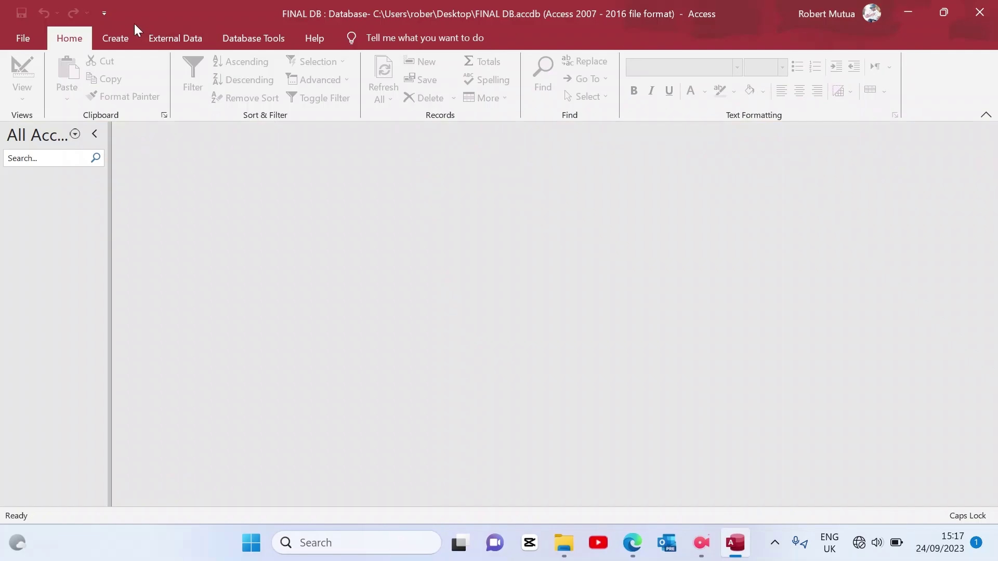
click(123, 33)
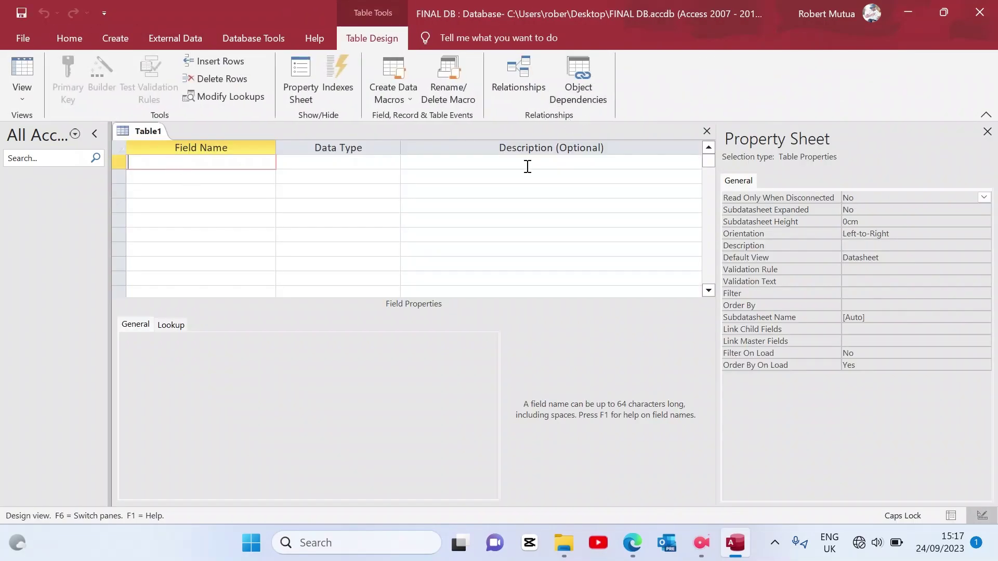
Define four fields in the new table: productID, productName, retailPrice and numberOfUnits.
key(Caps_Lock)
text(productID)
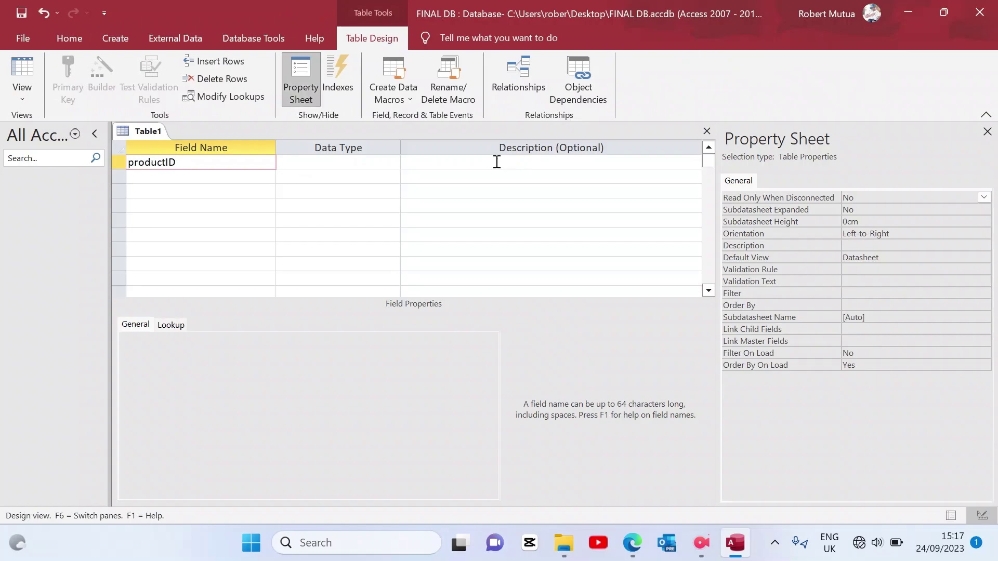
key(Down)
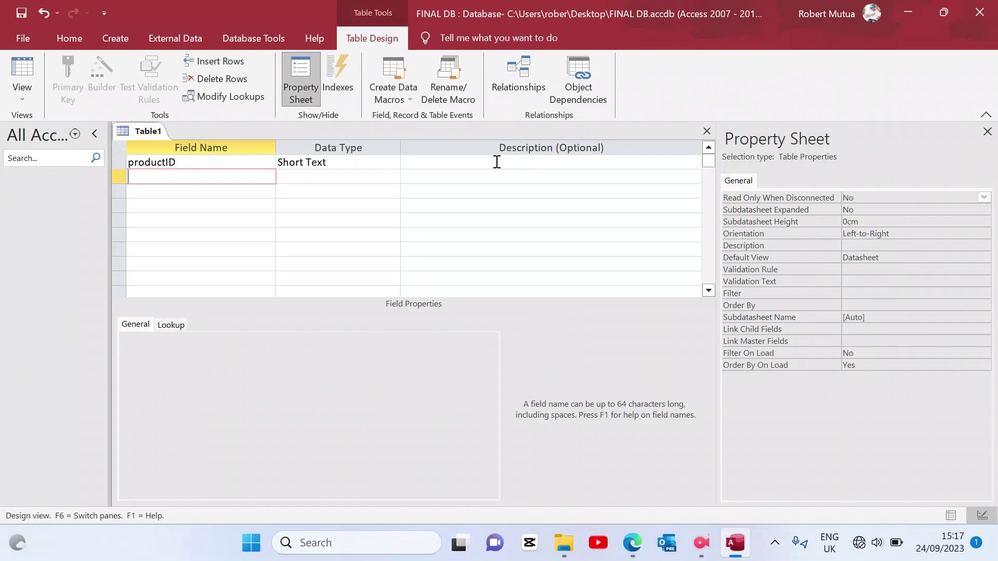
text(productName)
key(Down)
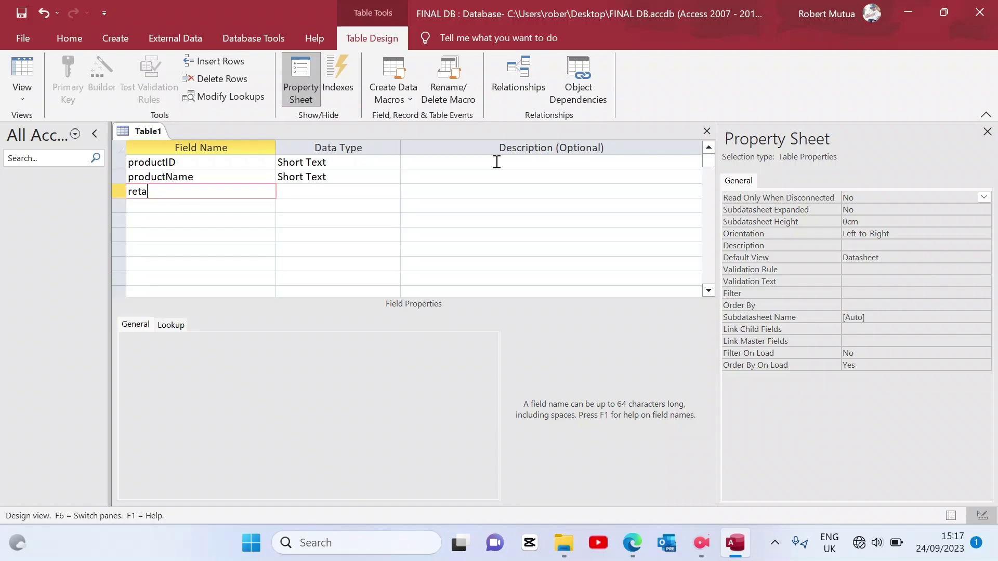
key(Down)
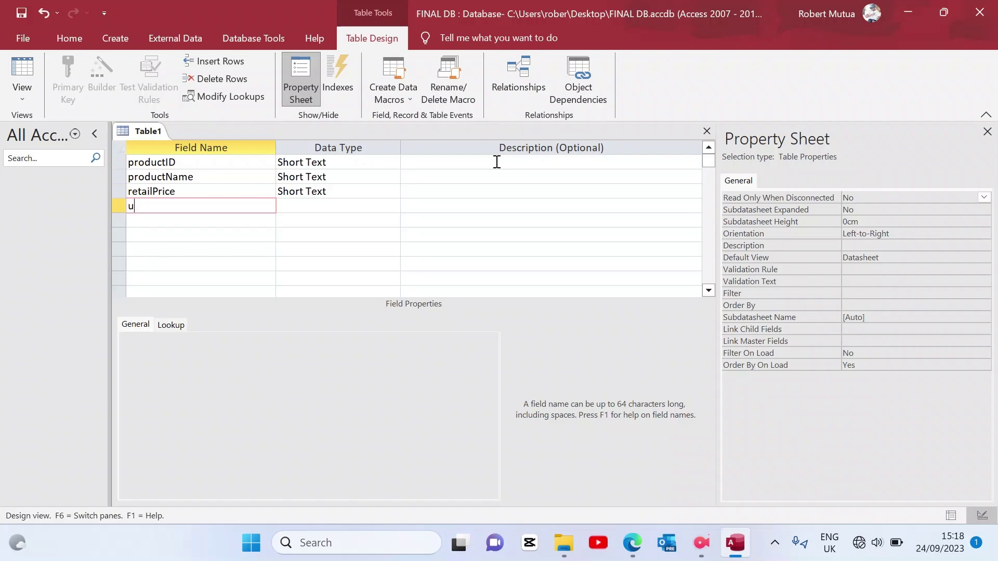
text(numberOfUnits)
Set the data type of numberOfUnits to Number and of retailPrice to Currency.
key(Tab)
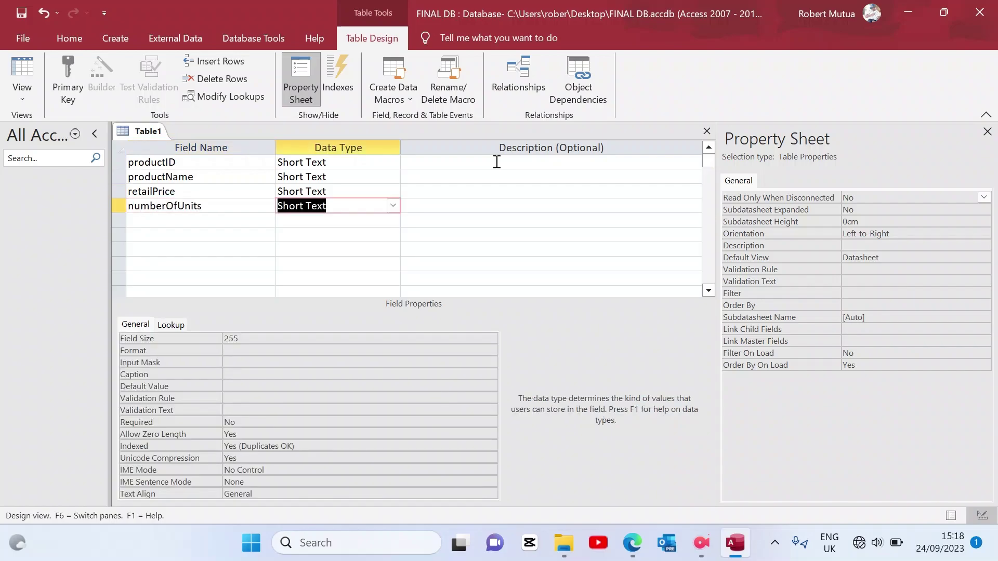
text(q)
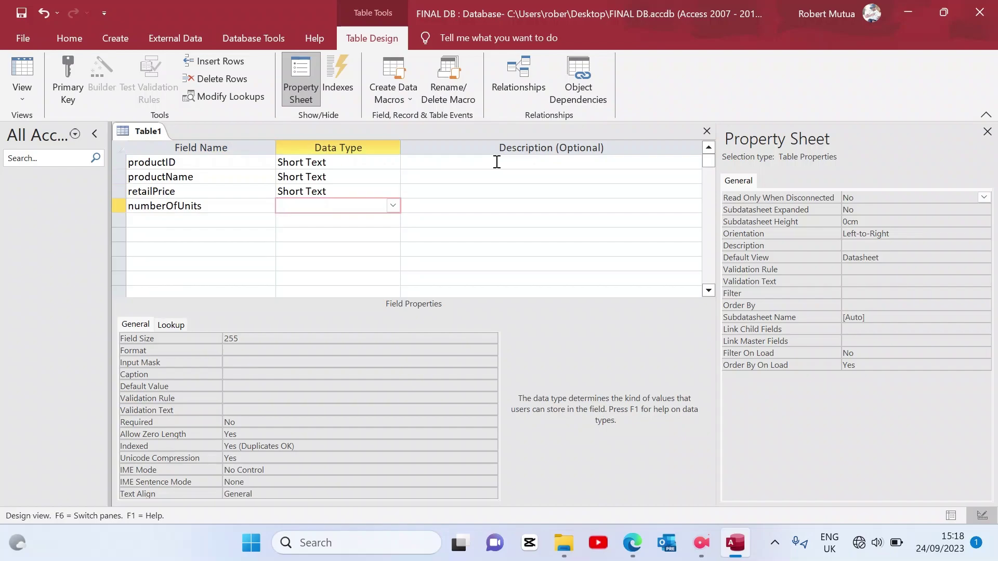
text(number)
key(Up)
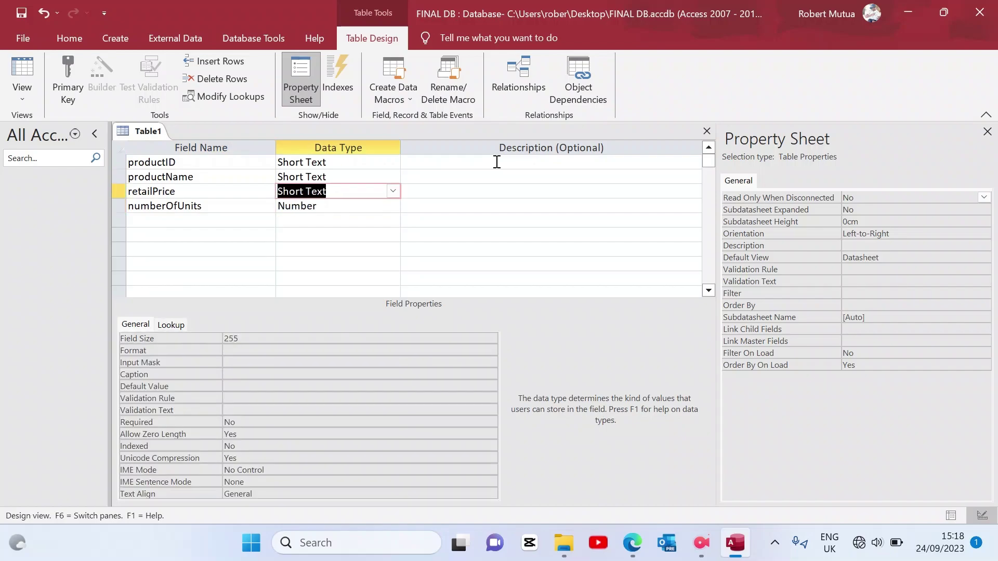
text(currency)
key(Up)
key(Up)
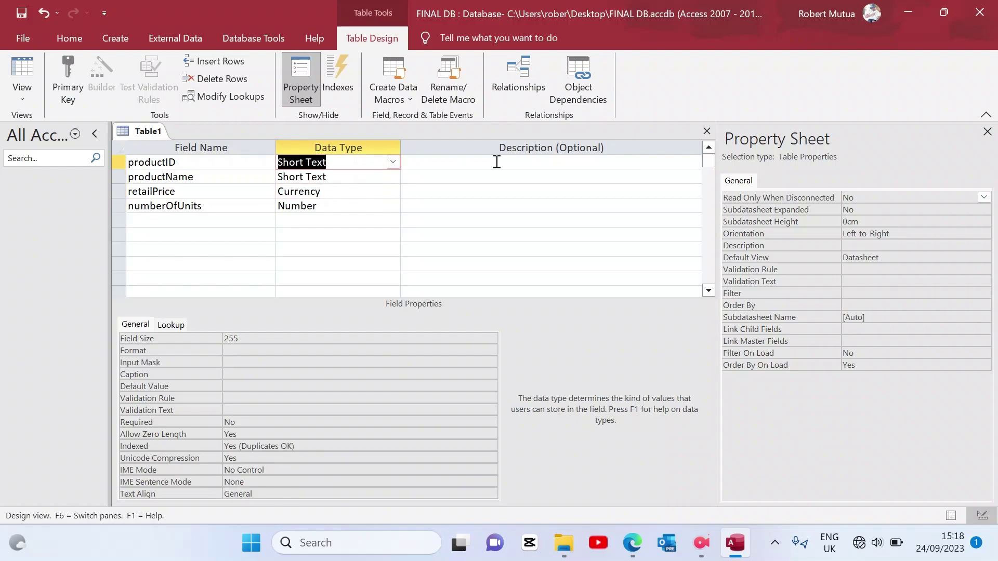
Switch to the exam paper in Edge and review the Table 1 description and products data.
click(633, 543)
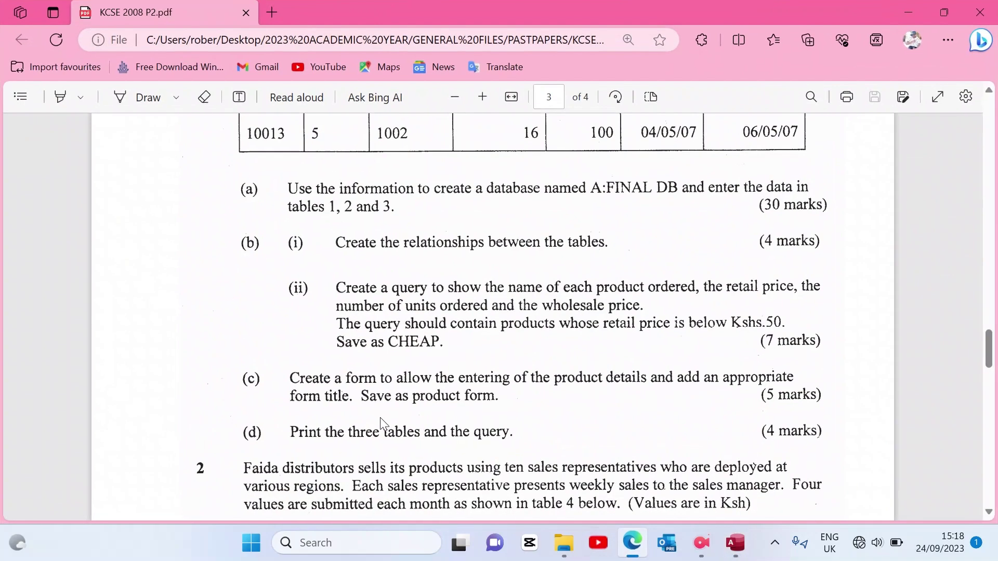
scroll(379, 416, up, 20)
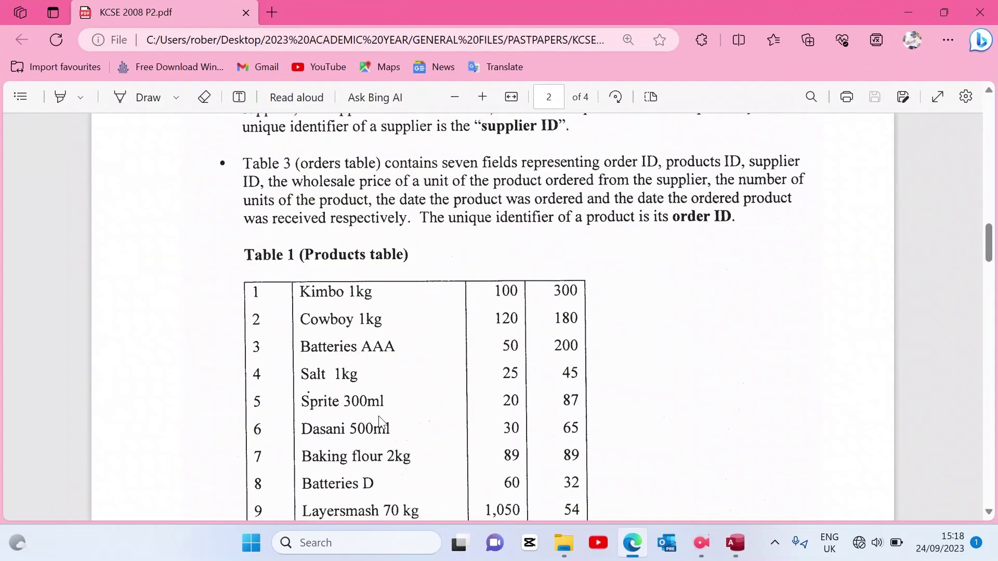
scroll(379, 422, up, 2)
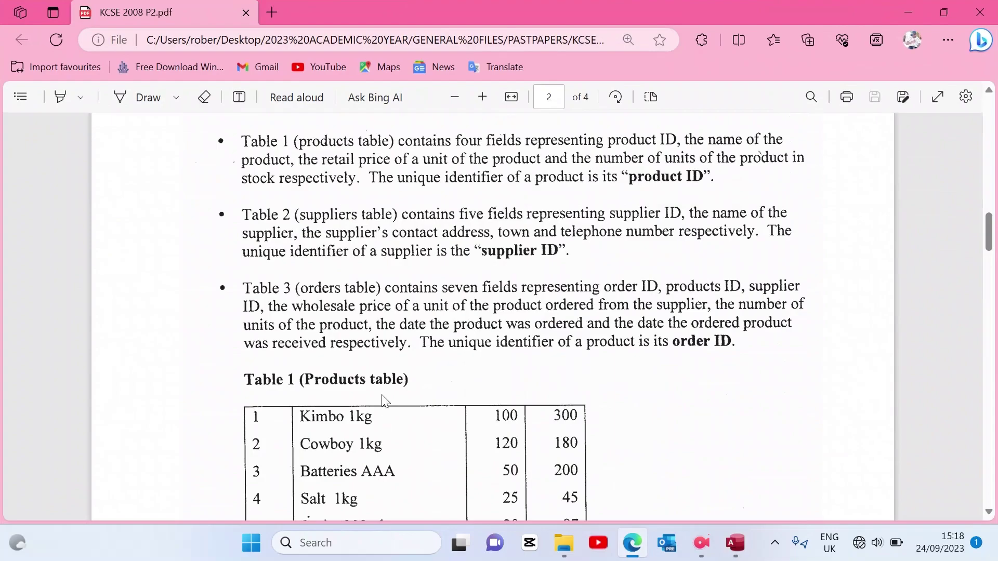
Return to the table design in Access and set the data type of productID to AutoNumber.
click(905, 15)
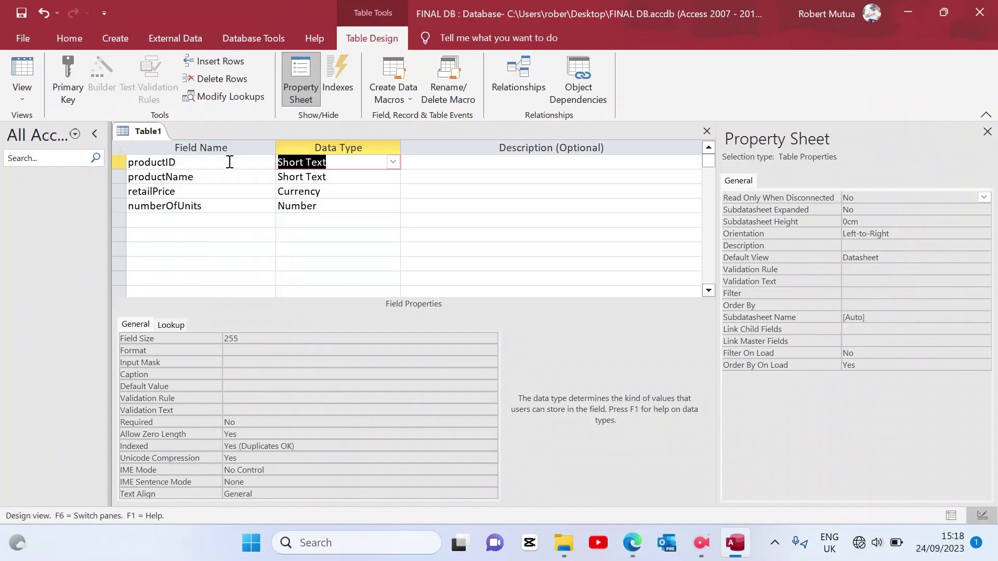
click(393, 163)
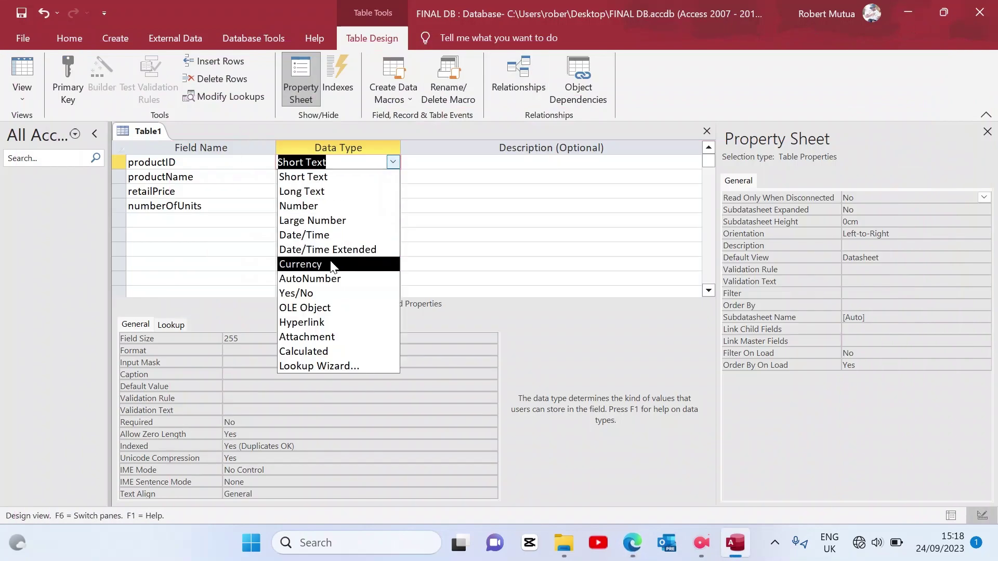
click(313, 279)
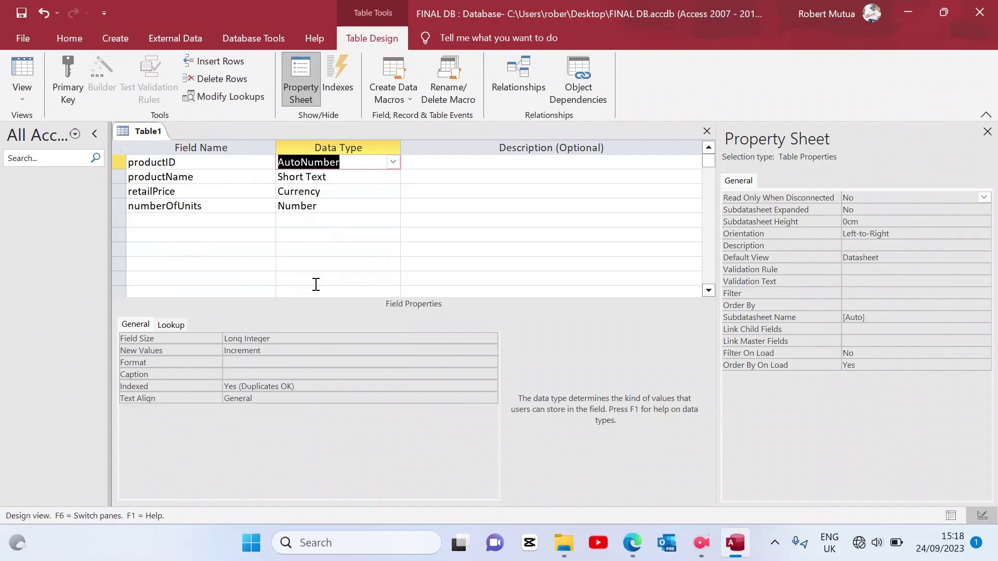
Check the unique identifier of Table 1 in the exam paper and make productID the primary key in Access.
click(173, 158)
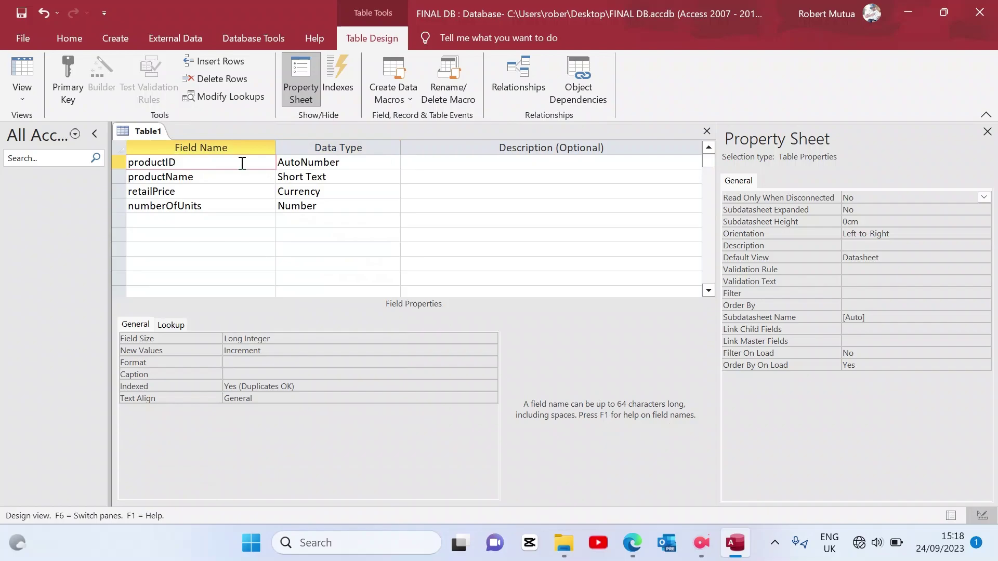
click(632, 542)
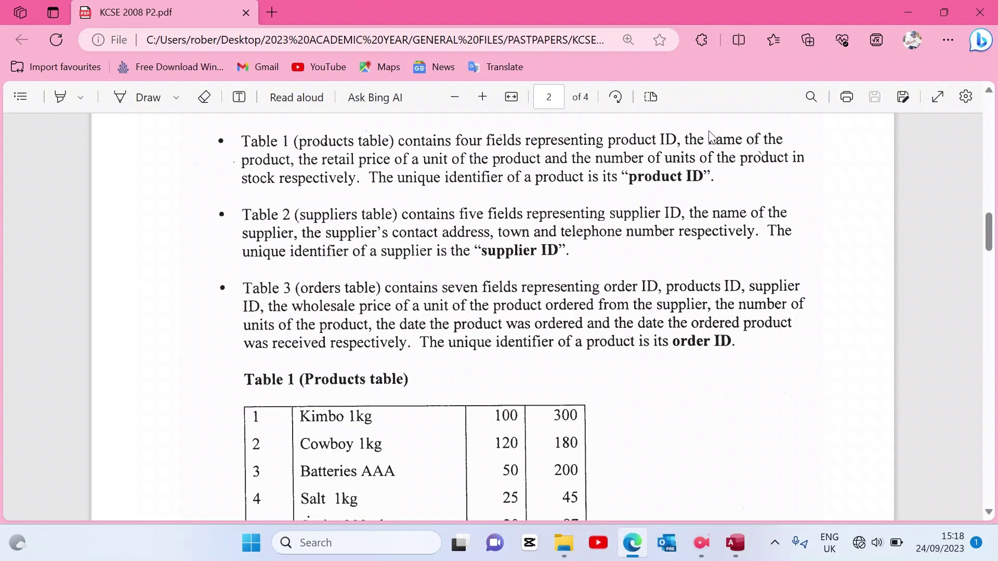
click(738, 546)
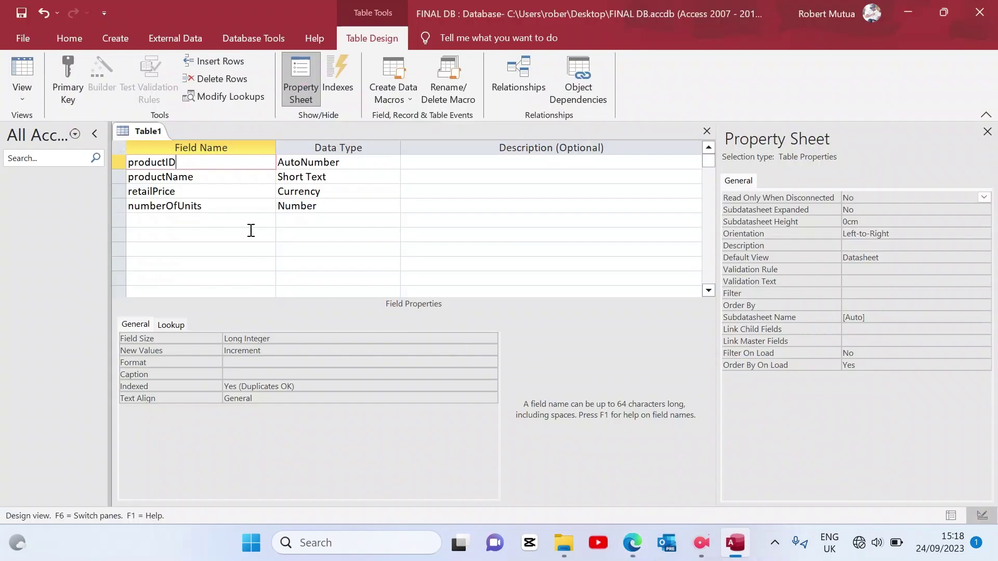
right_click(167, 157)
key(Escape)
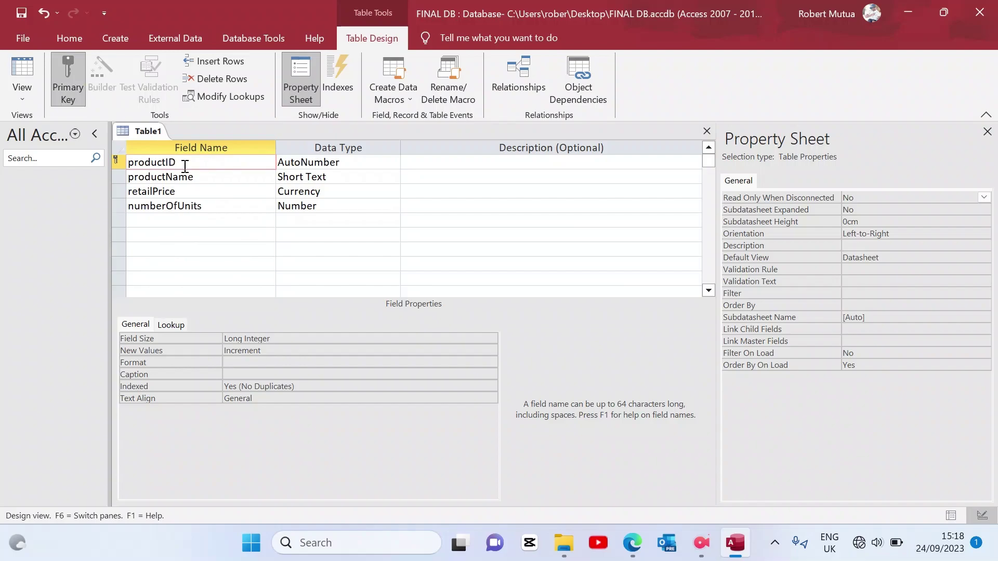
Close the new table and save its design under the name products table.
key(ctrl+s)
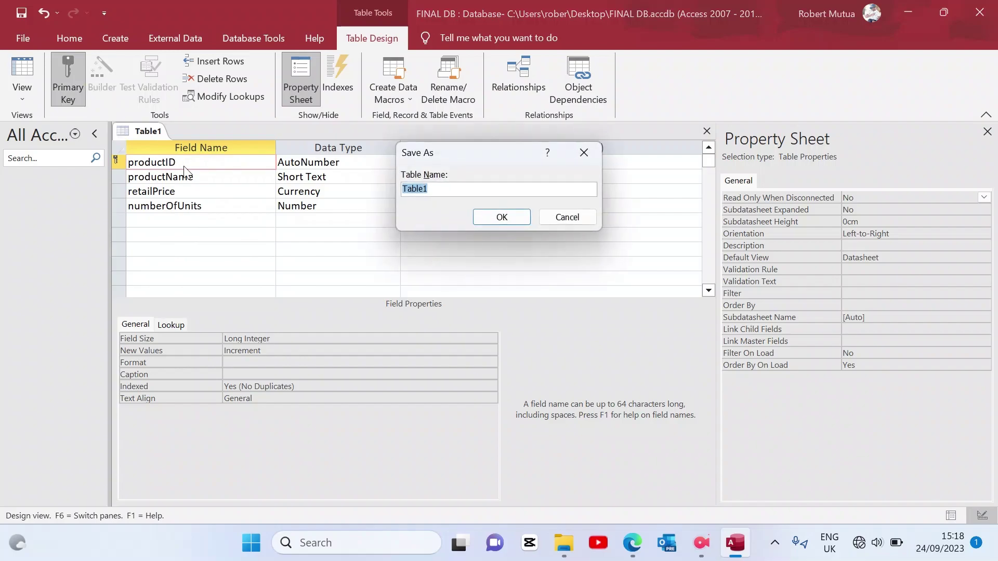
click(589, 151)
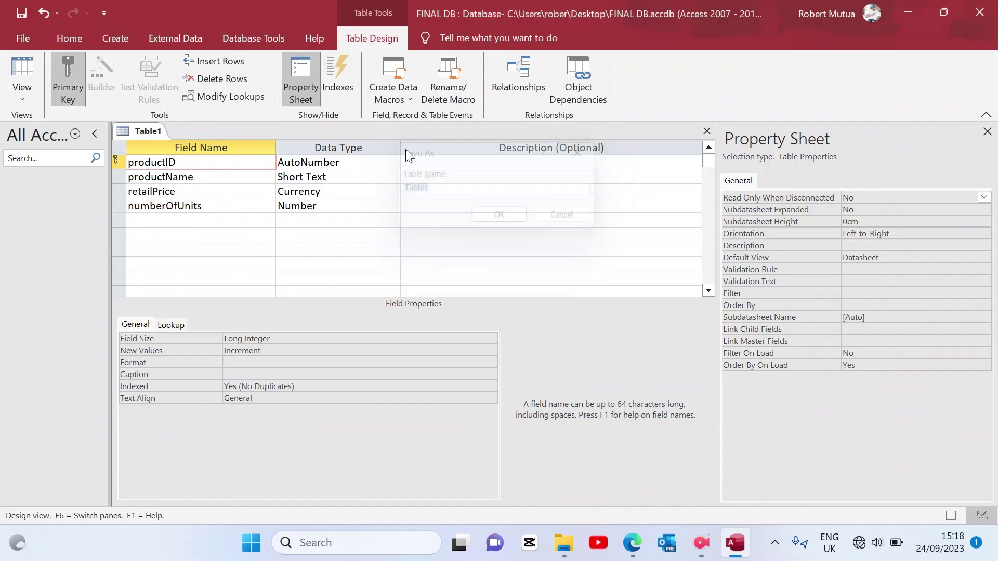
right_click(134, 136)
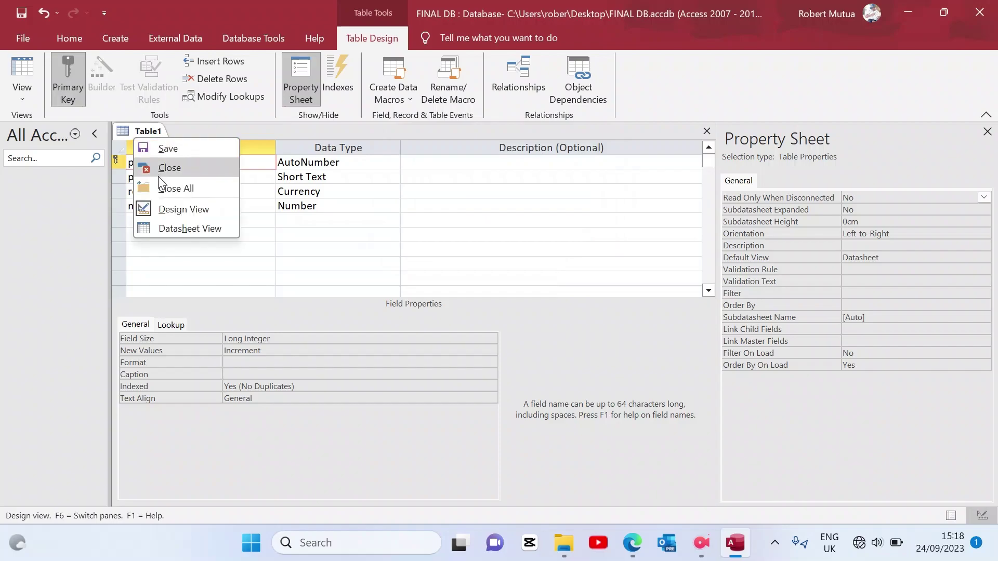
click(162, 169)
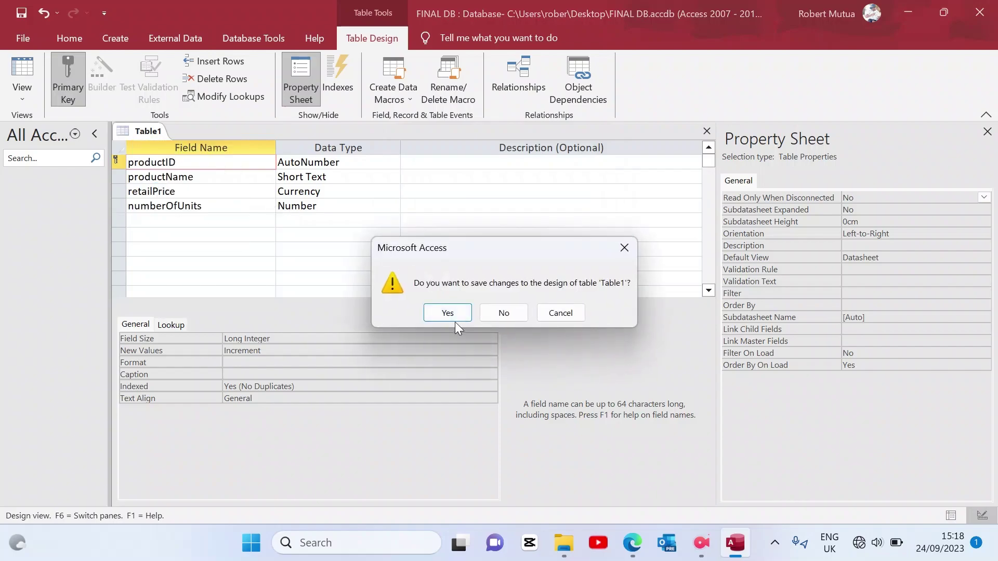
click(455, 314)
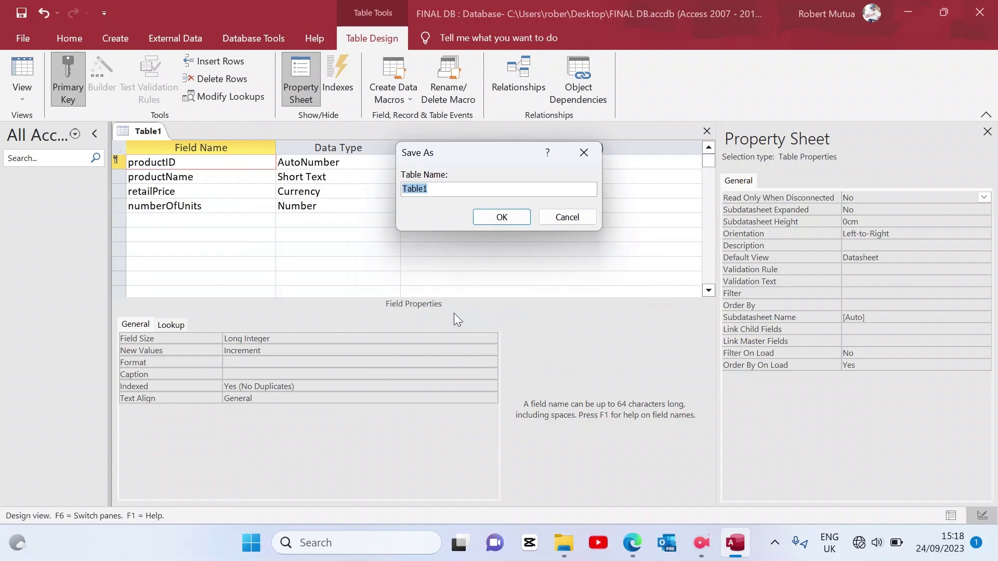
text(products t)
key(Return)
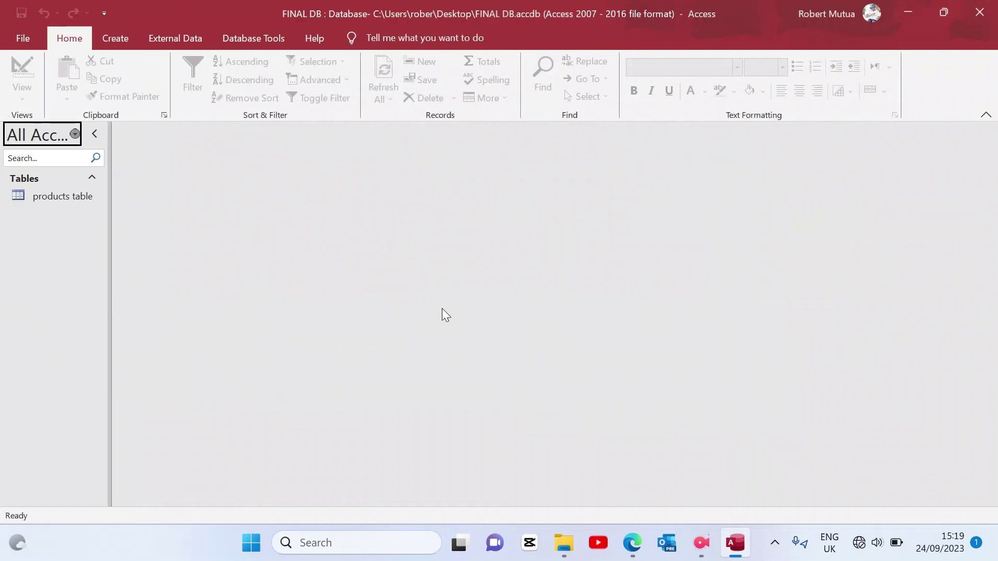
Magnify the screen to 200% and start another blank table in Design view.
click(115, 37)
key(super+plus)
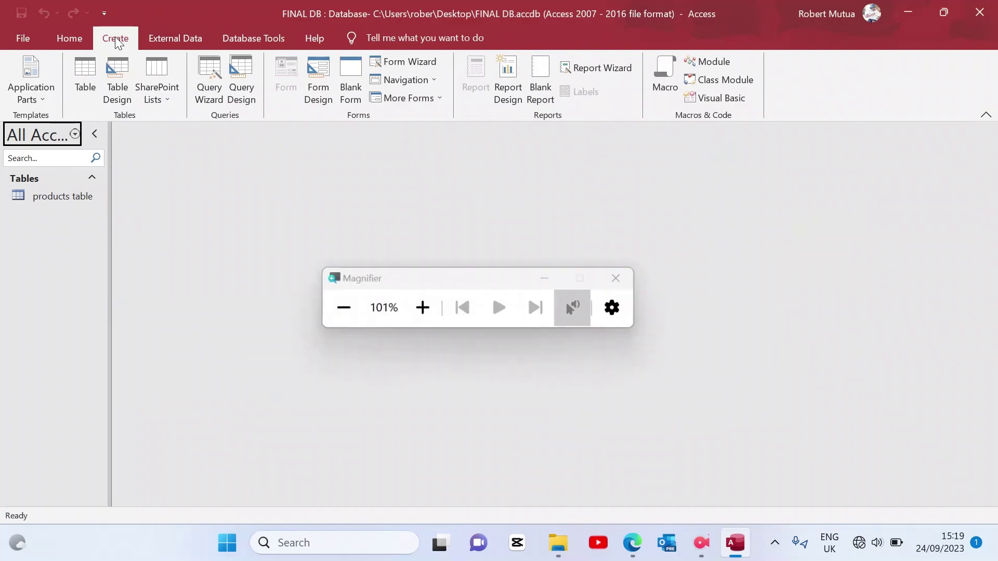
key(super+plus)
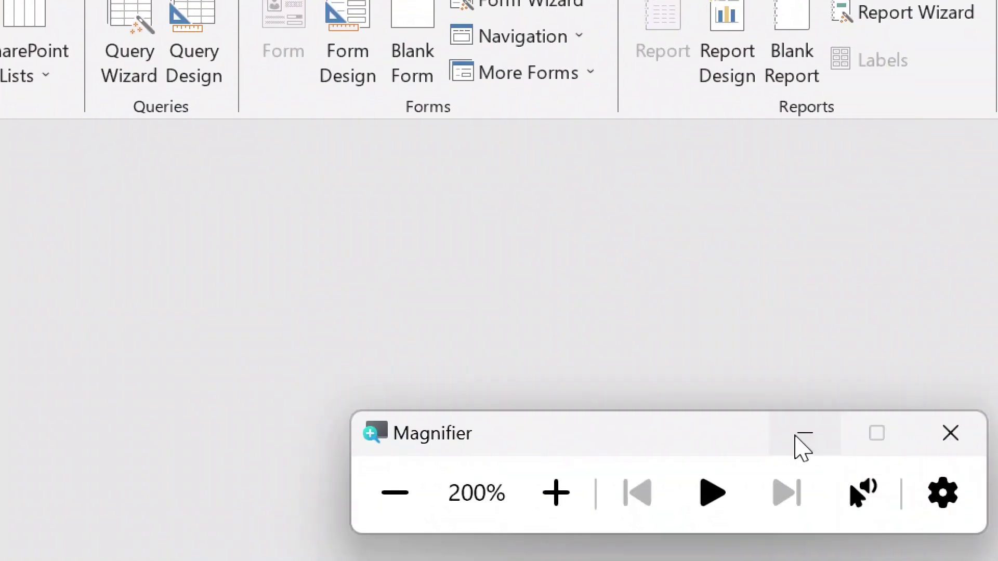
click(804, 433)
click(235, 148)
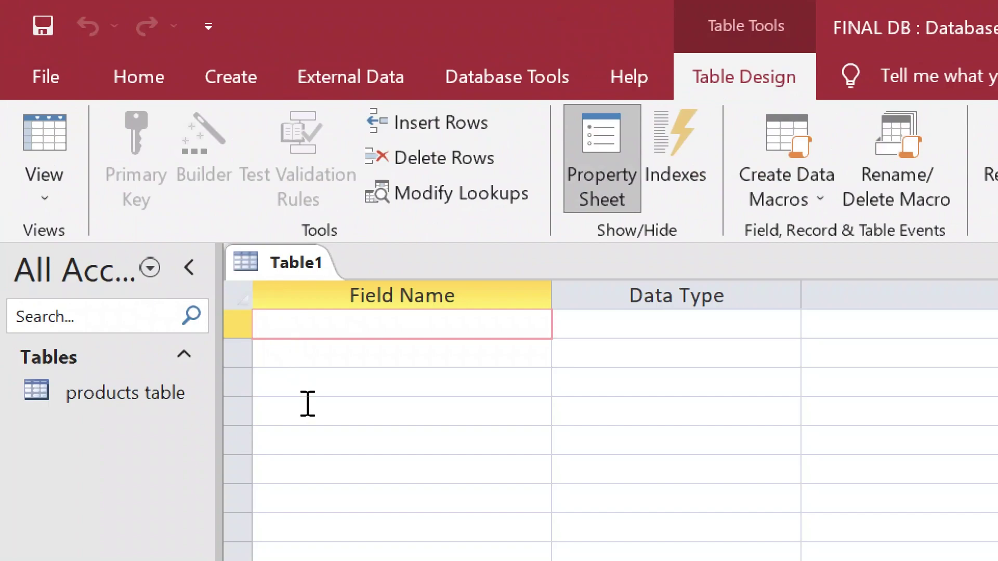
Enter supplierID and supplierName as the first two fields of the new table.
text(supplie)
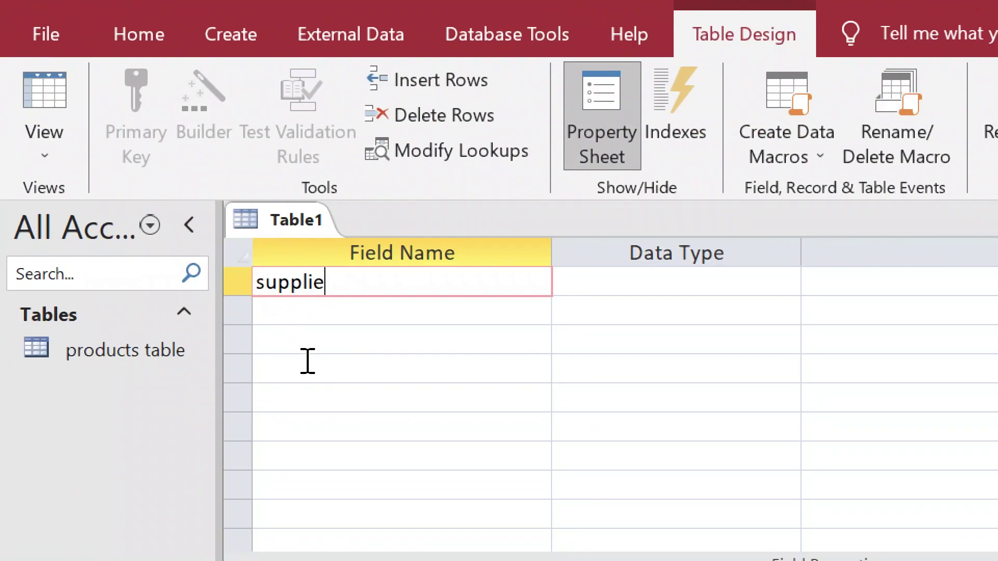
text(rID)
key(Down)
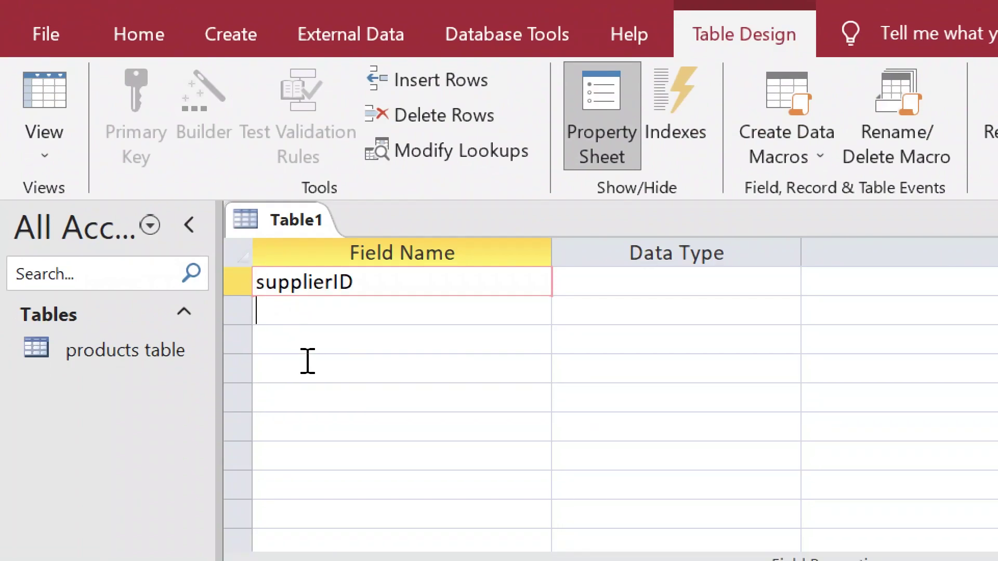
text(s)
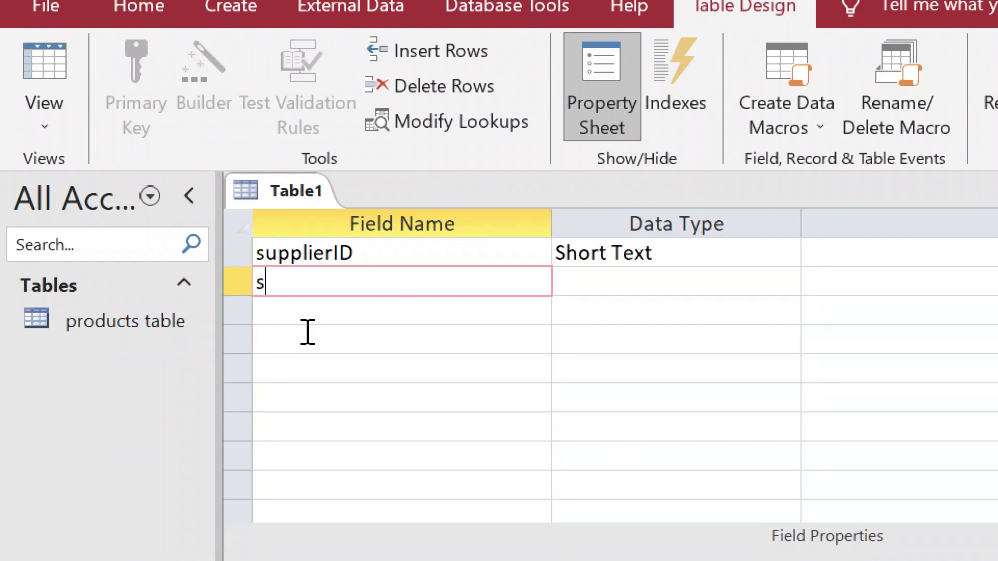
text(upplierName)
key(Down)
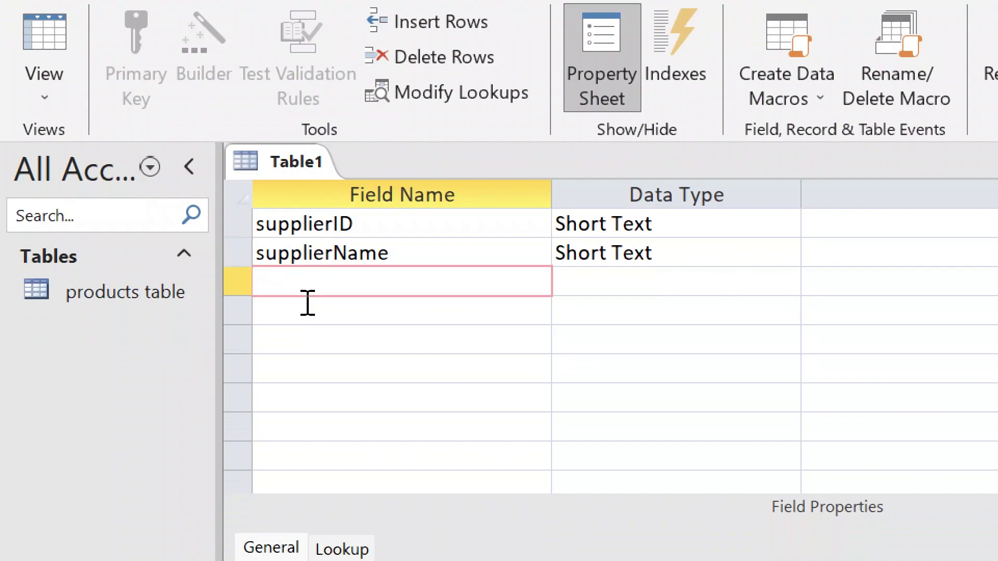
Add three more fields below supplierName: supplierAddress, supplierTown and supplierTel.
text(sup)
text(plier)
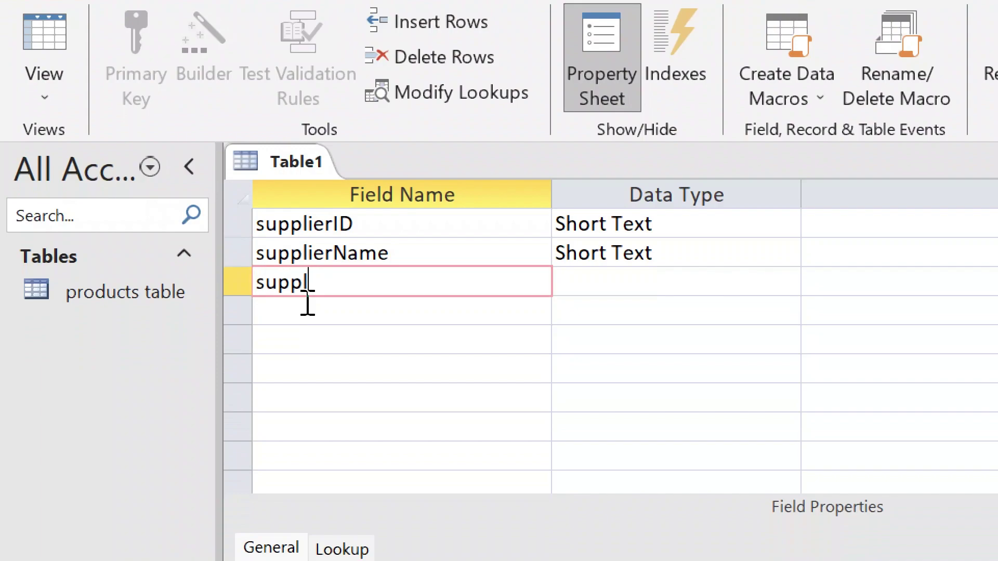
text(Address)
key(Down)
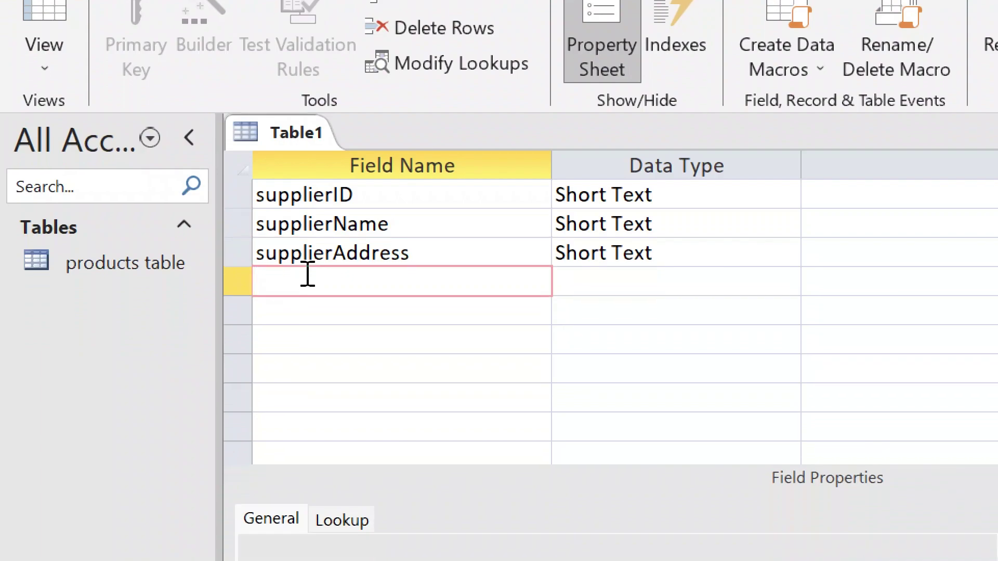
text(supplierTown)
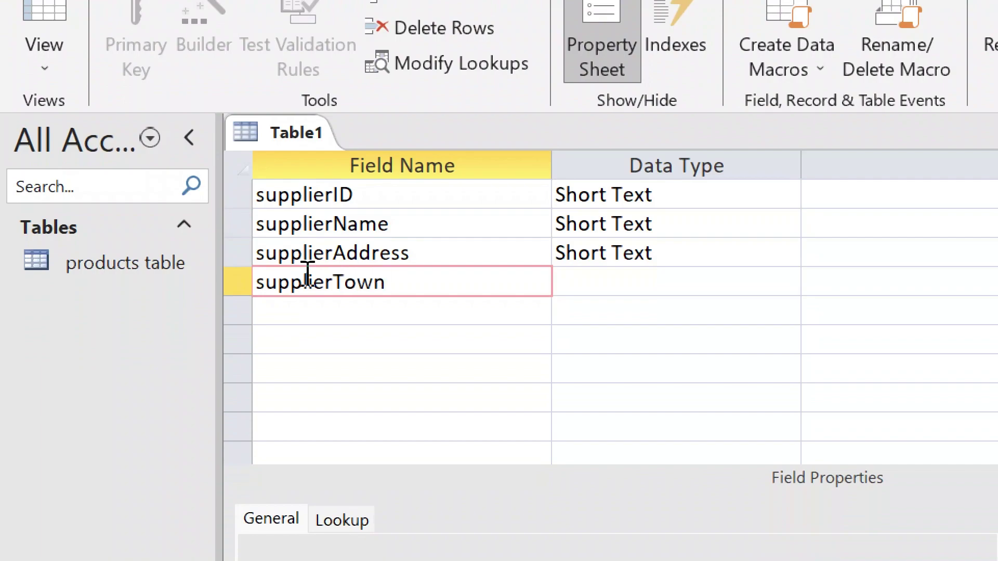
key(Down)
text(s)
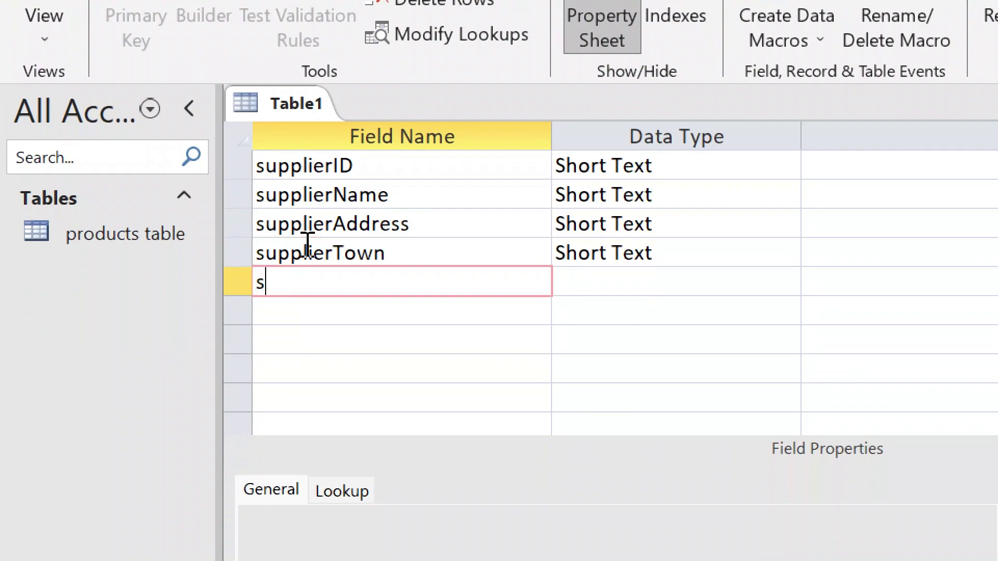
text(upplierTel)
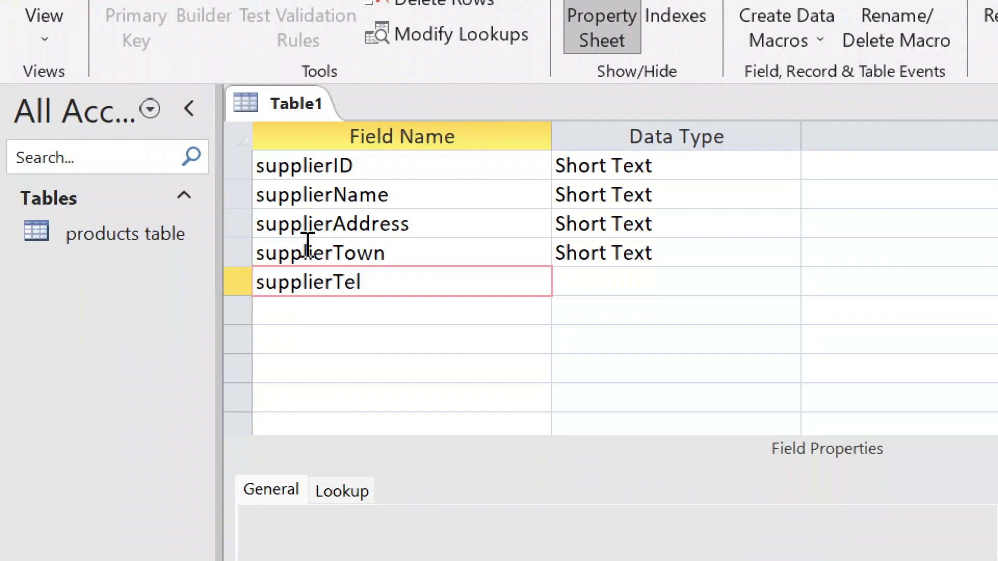
key(Tab)
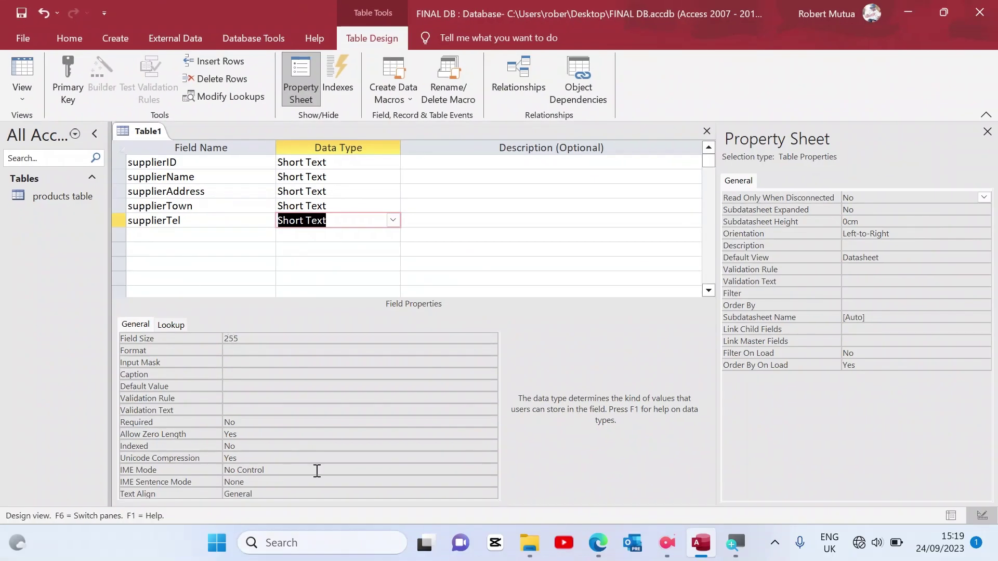
Switch to the exam paper in Edge and review the kinds of data in Table 2 (Suppliers table).
click(598, 542)
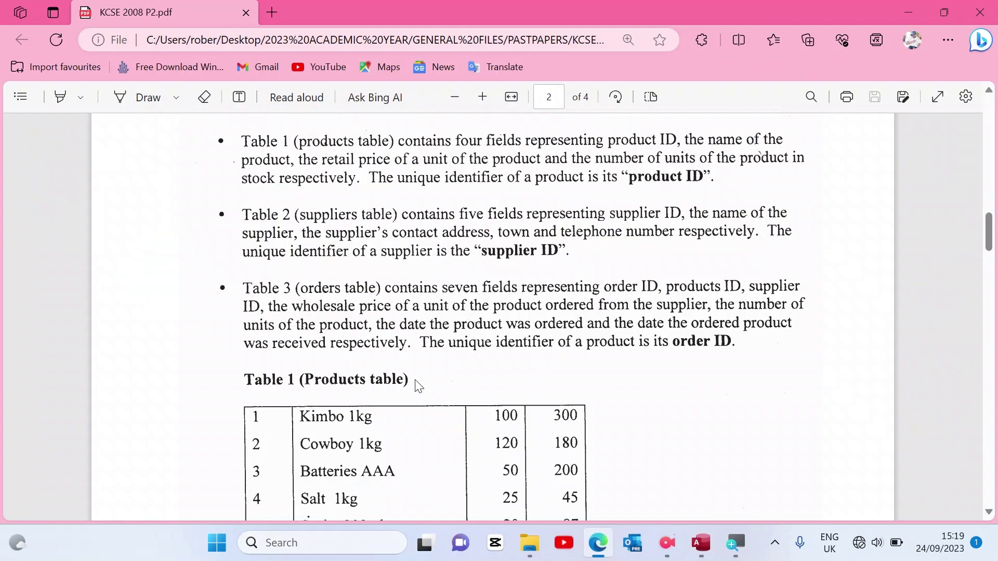
click(323, 542)
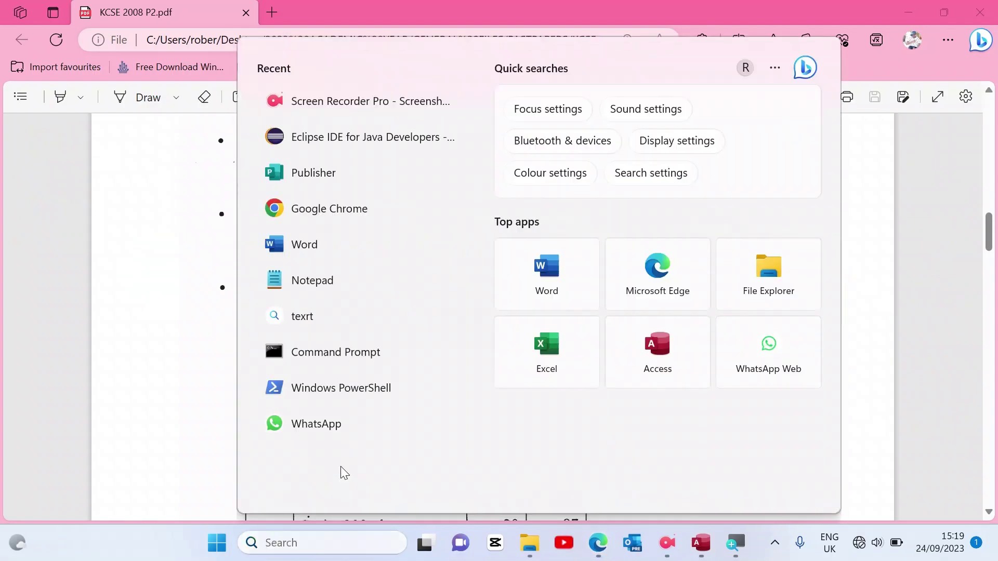
click(171, 389)
scroll(171, 388, down, 10)
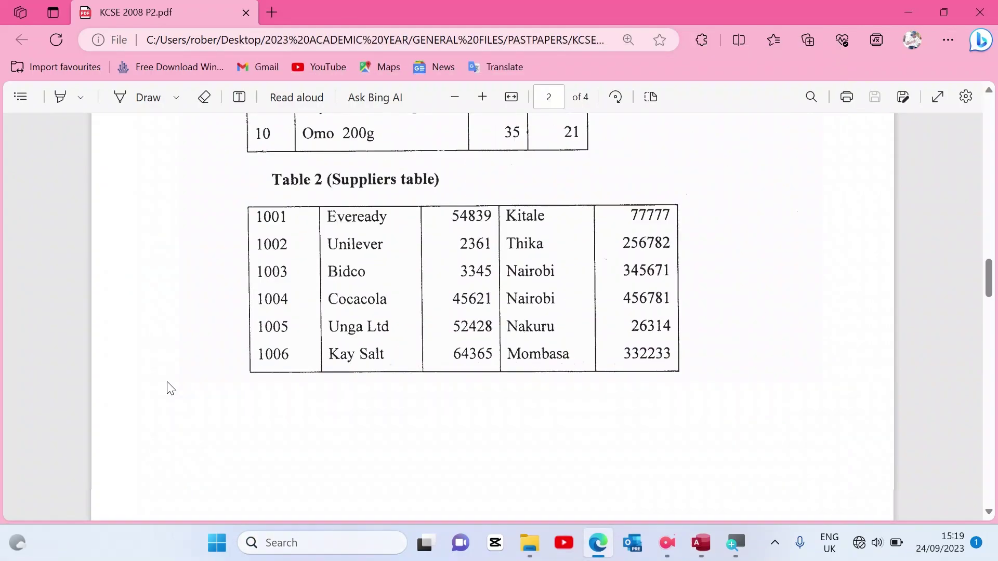
scroll(171, 389, up, 3)
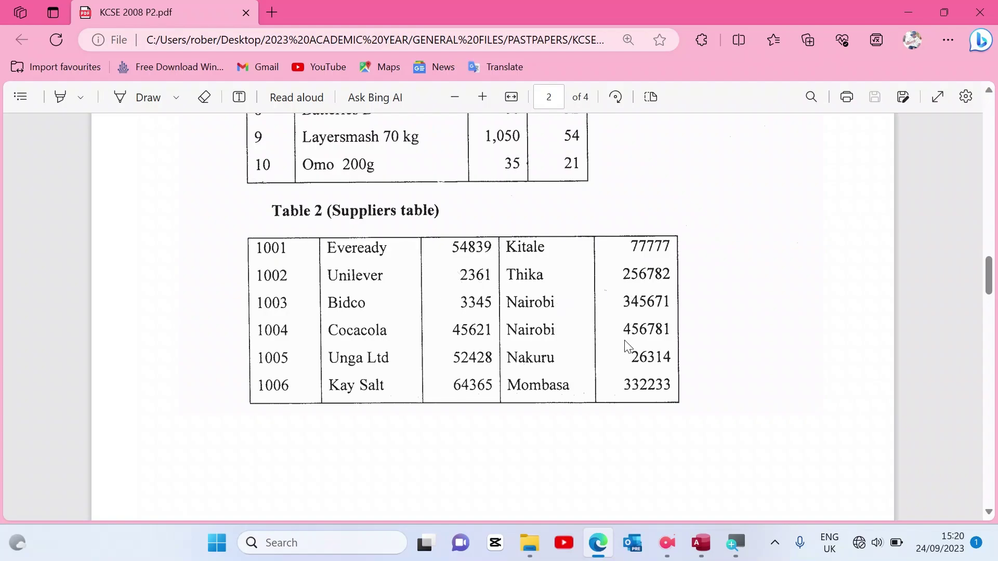
Return to the table design in Access and set the data type of supplierID and supplierAddress to Number.
click(706, 552)
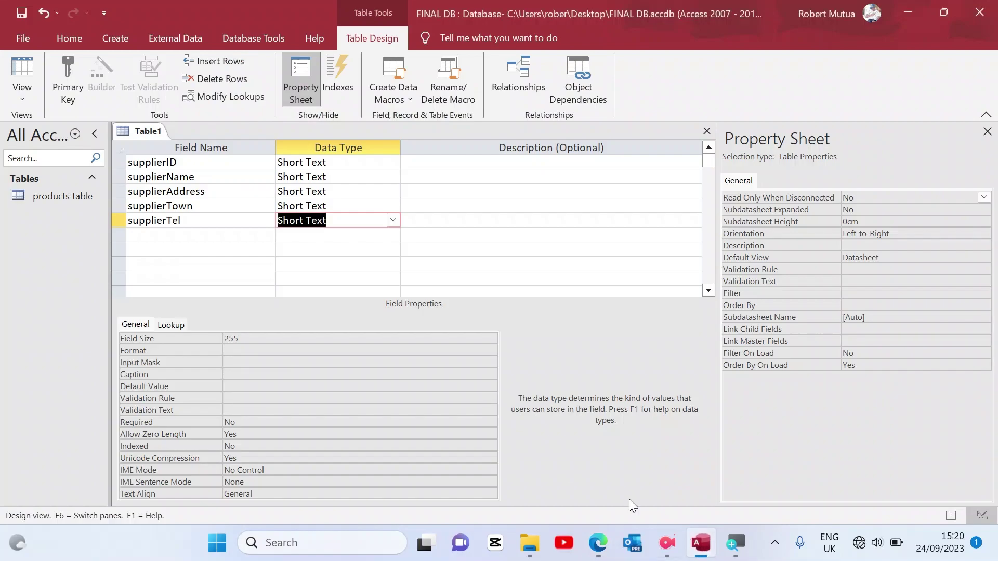
click(360, 165)
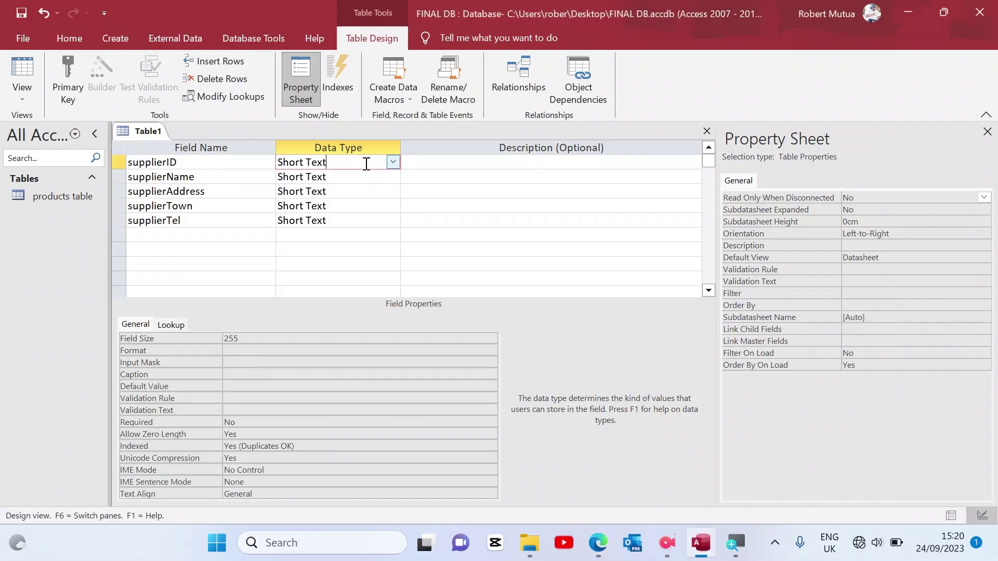
click(393, 162)
click(364, 204)
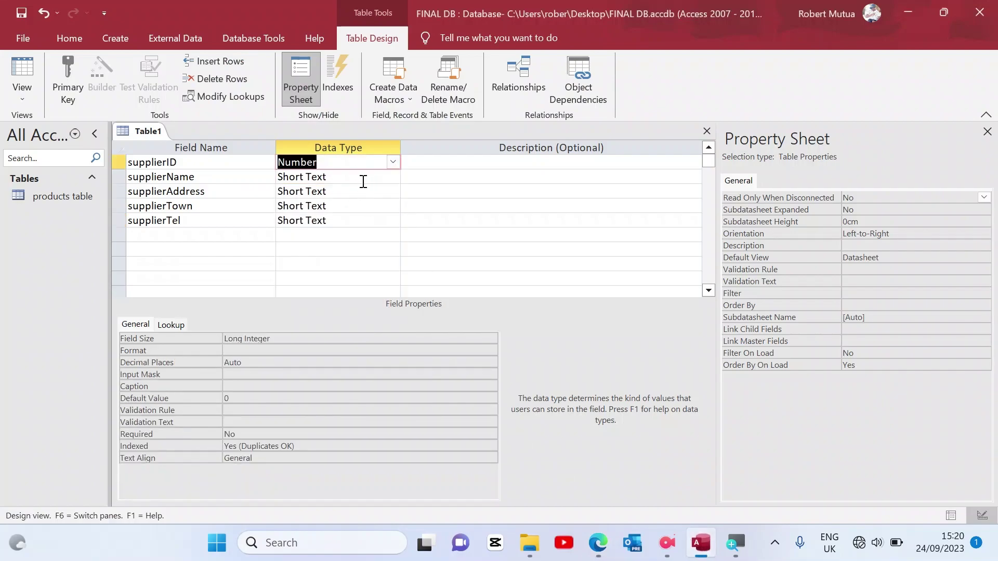
click(365, 192)
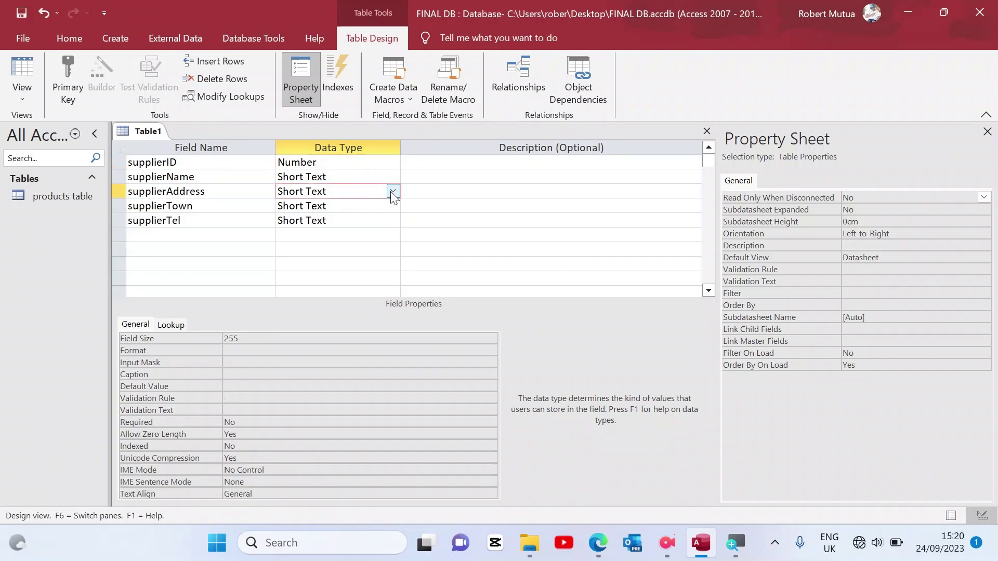
click(393, 191)
click(369, 236)
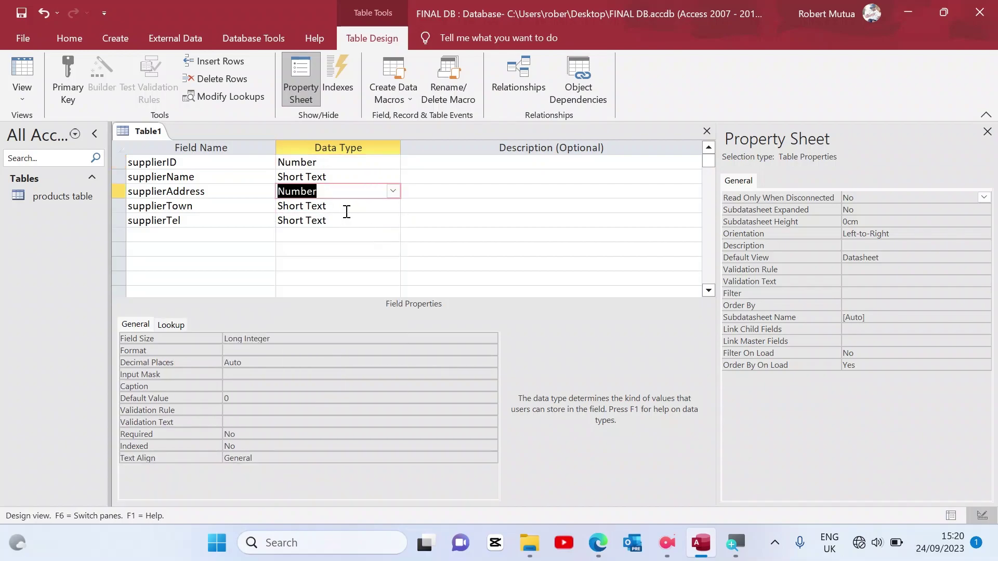
Set the data type of the supplierTel field to Number.
click(348, 211)
click(376, 222)
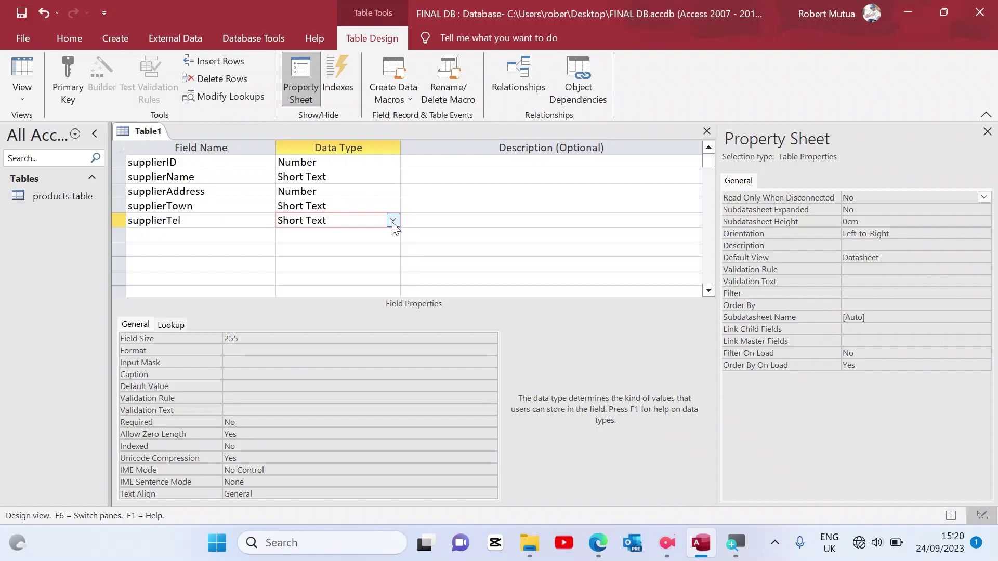
click(393, 221)
click(345, 261)
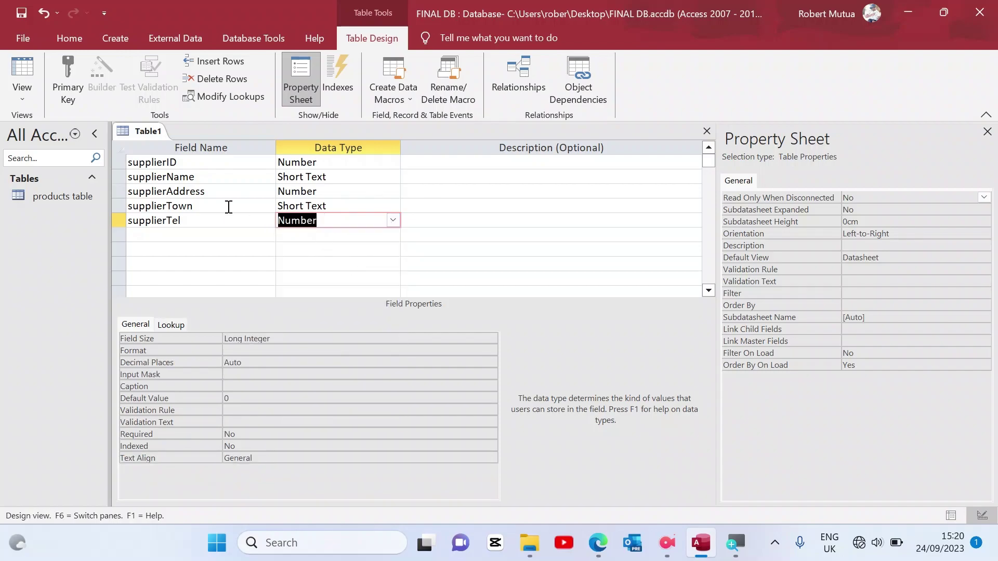
Switch to the exam paper in Edge and review the table descriptions for the suppliers table's unique identifier.
click(597, 543)
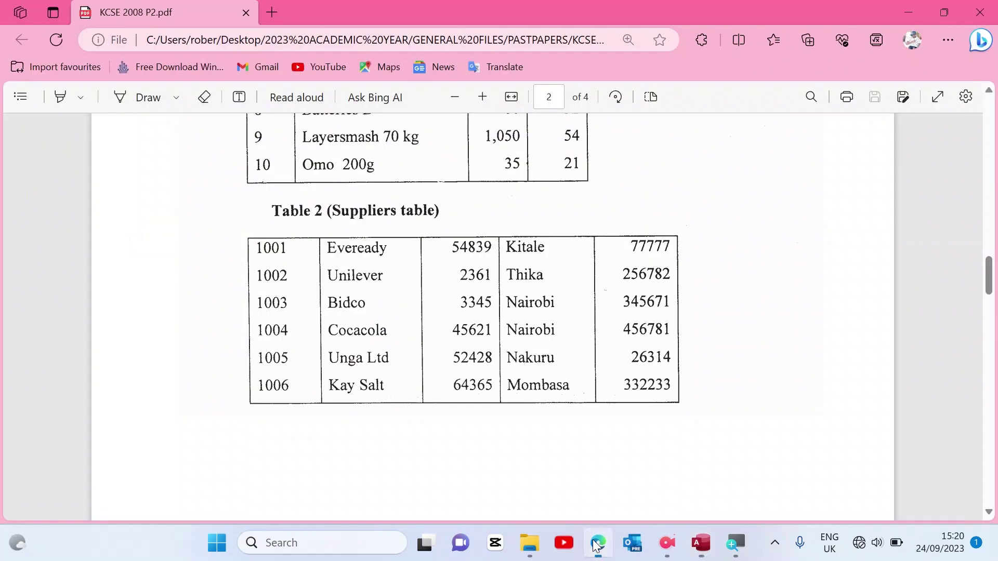
scroll(557, 325, up, 15)
scroll(560, 321, down, 10)
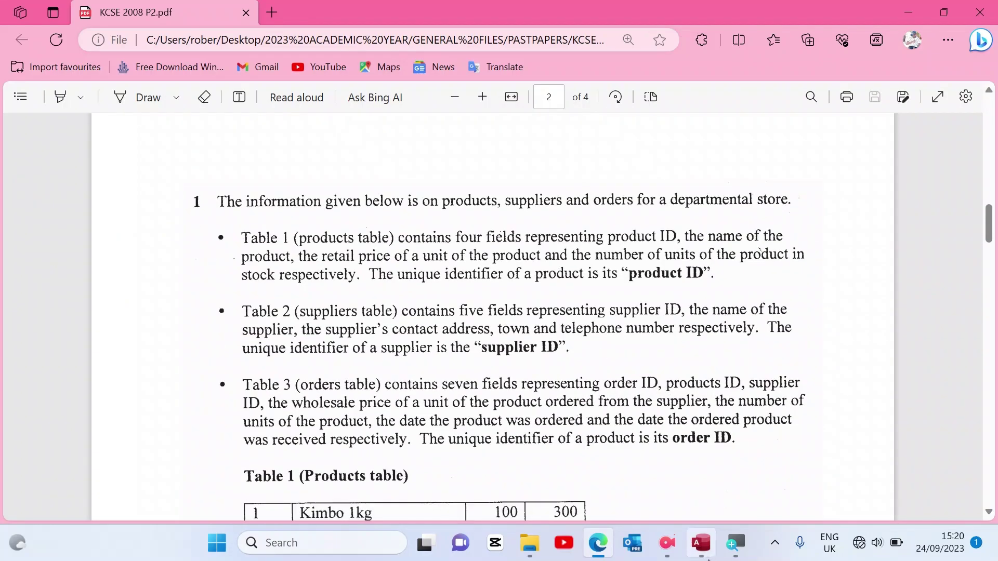
Return to the table design in Access and make supplierID the primary key.
click(700, 542)
click(212, 157)
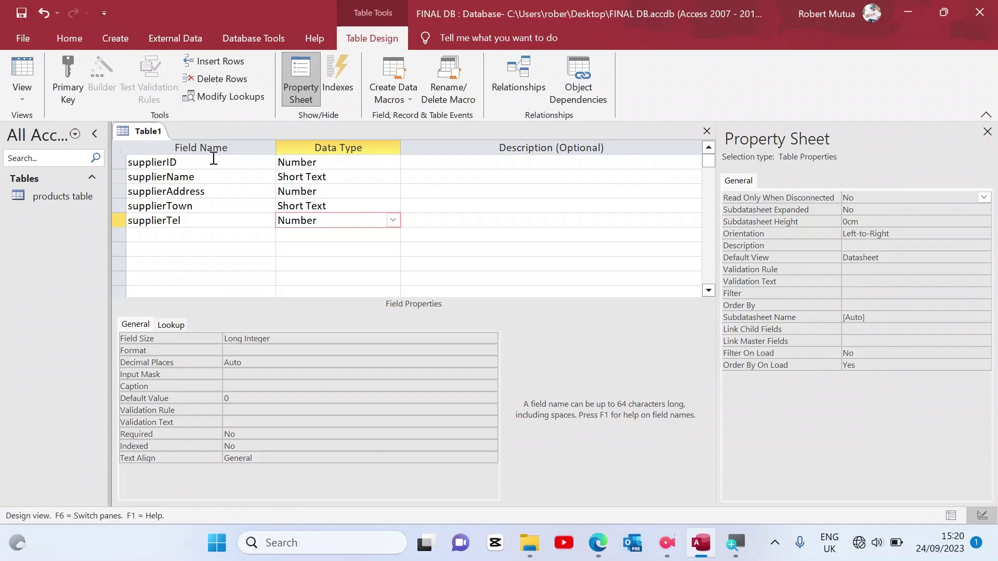
right_click(212, 157)
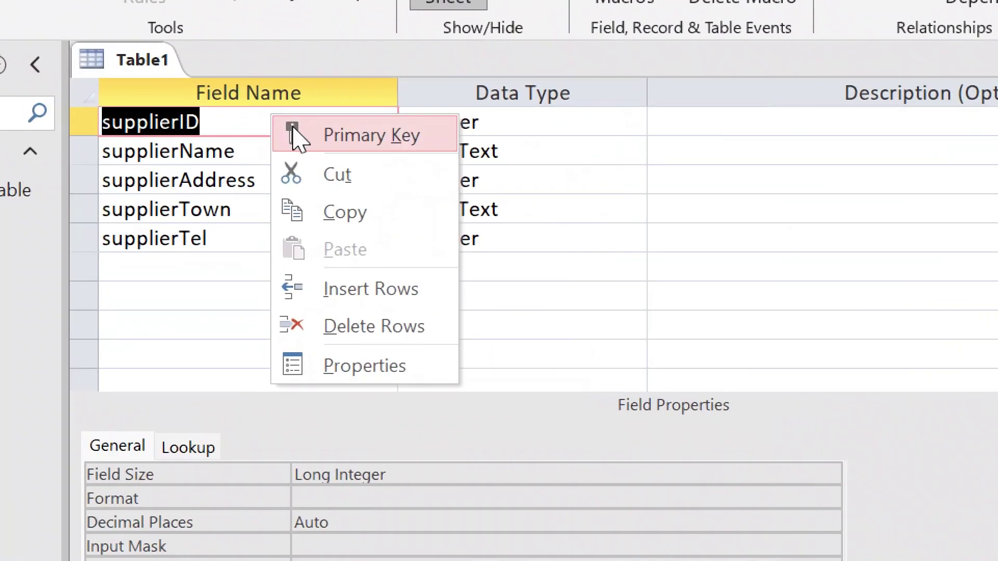
click(291, 134)
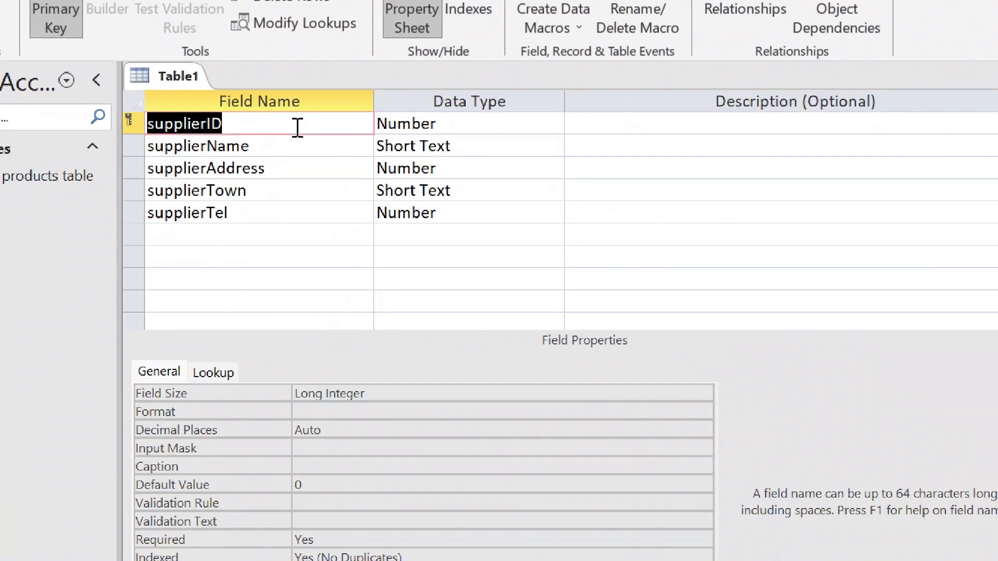
Save the table as "suppliers table" and close it.
key(alt+Return)
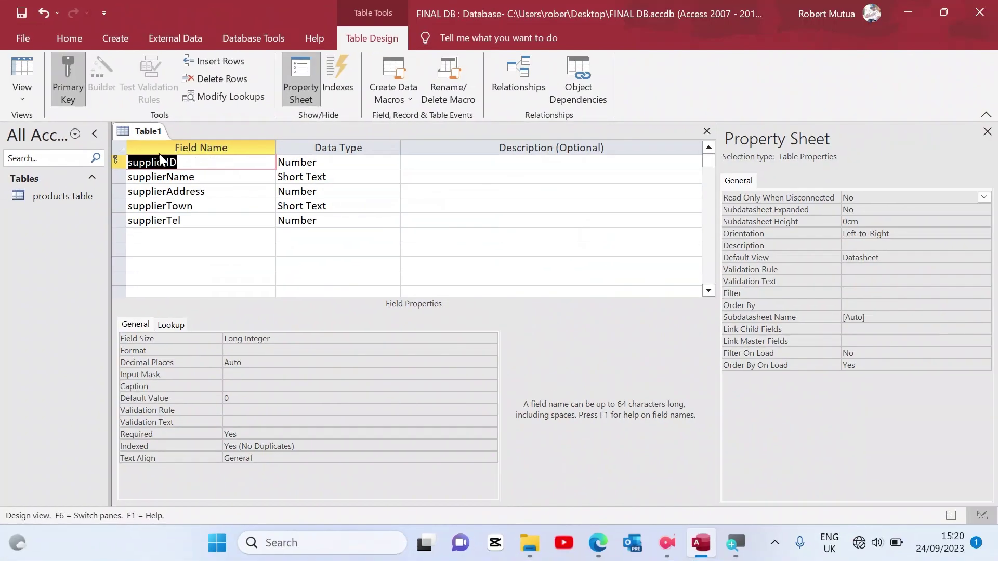
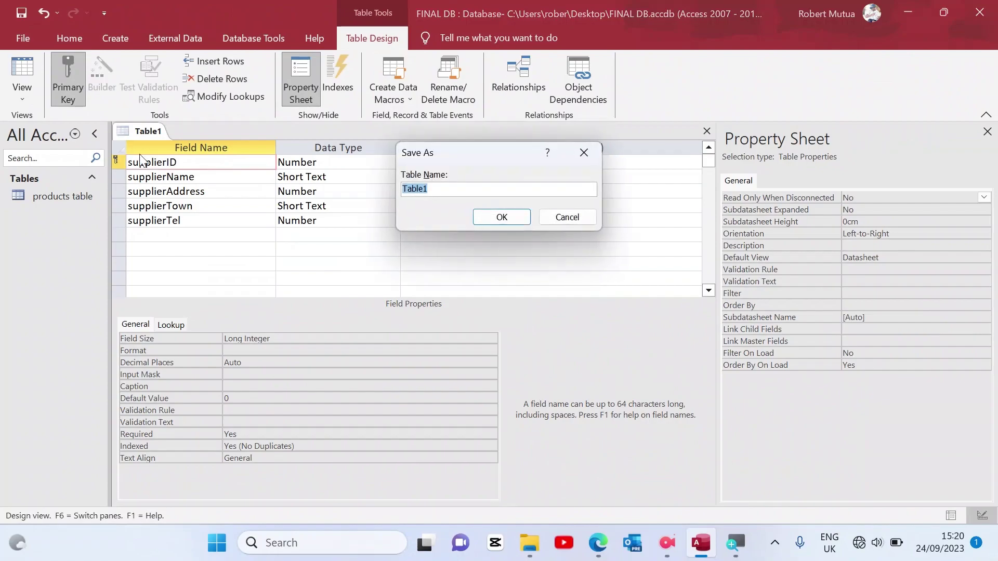
text(suppliers t)
key(Return)
right_click(153, 133)
click(179, 166)
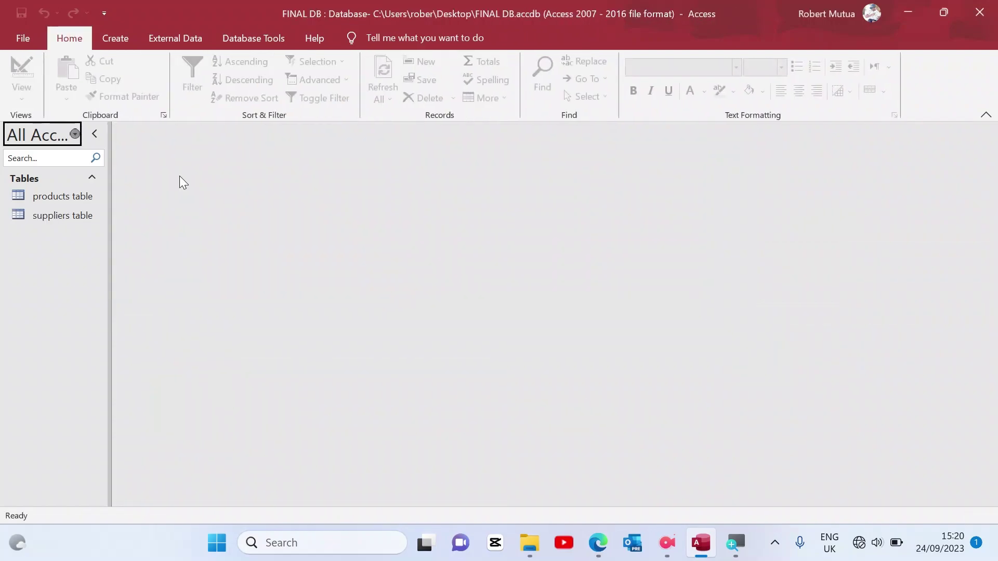
Create a new table in Design view and enter orderID, productID and supplierID as its first three fields.
click(117, 38)
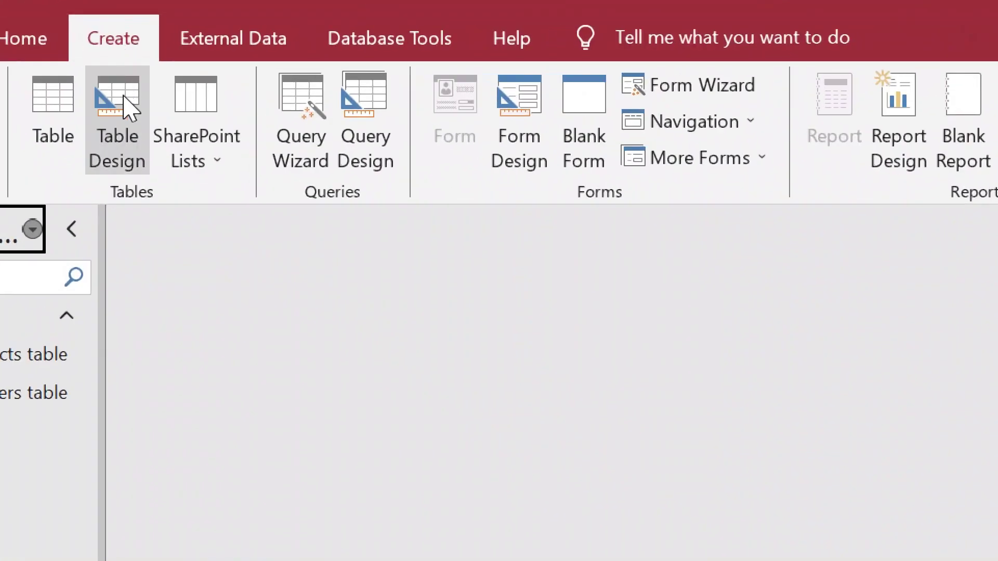
click(124, 107)
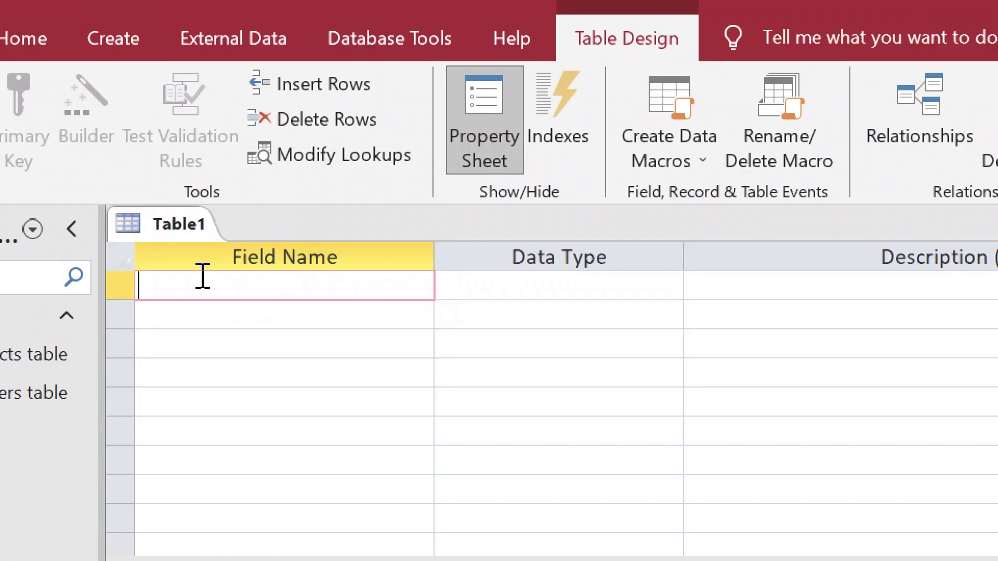
text(order)
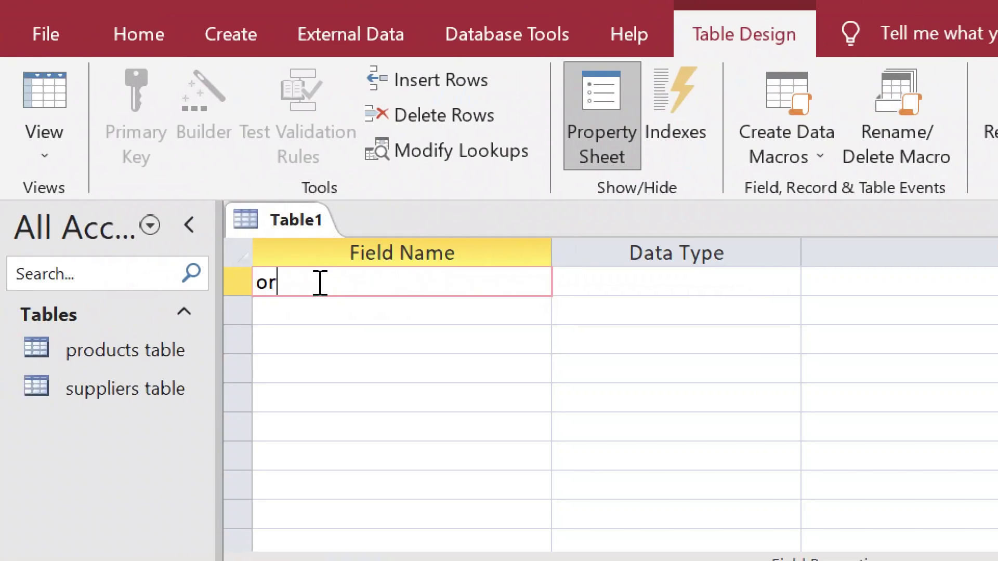
text(ID)
key(Down)
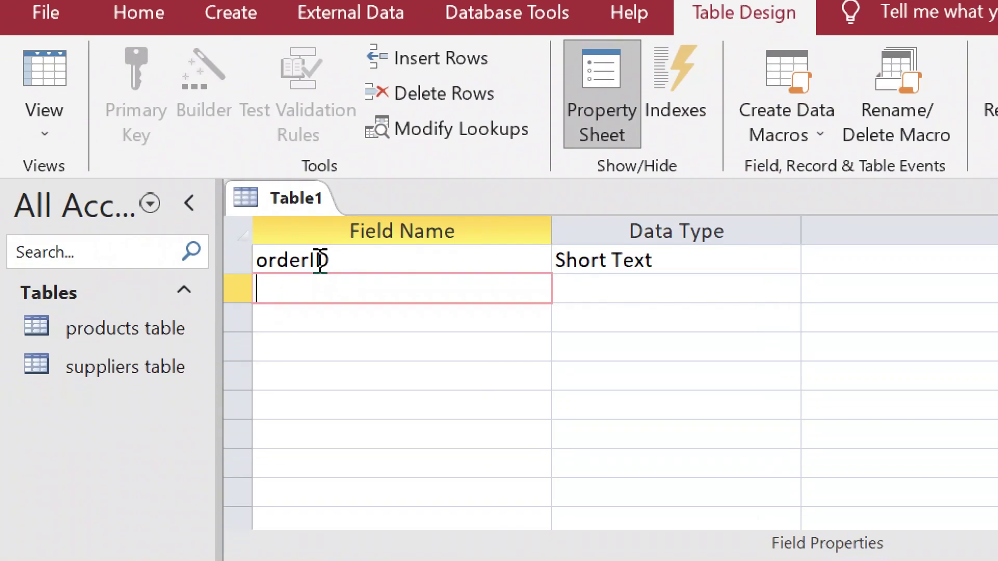
text(productID)
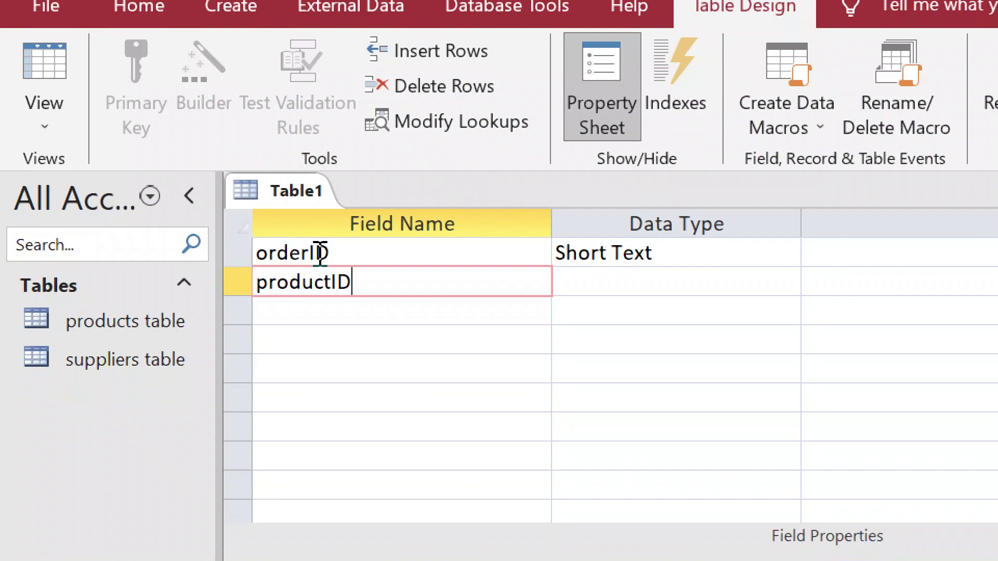
key(Down)
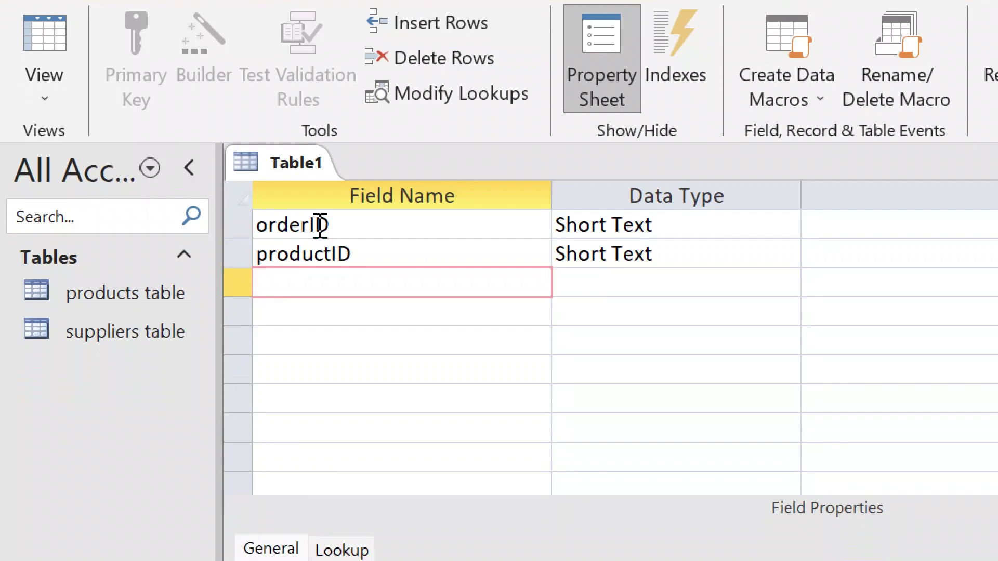
text(supplierI)
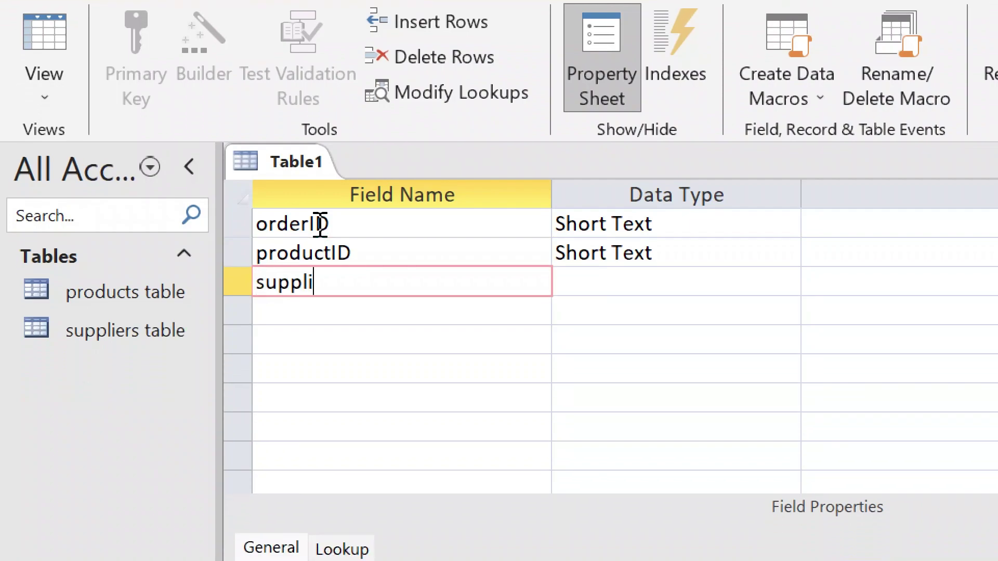
text(D)
key(Down)
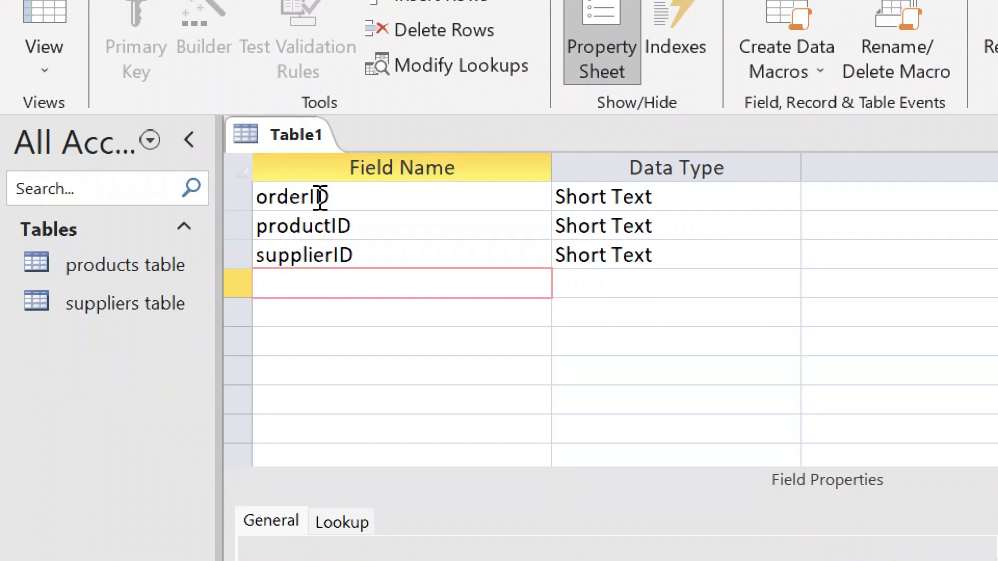
Add the fields wholesalePrice and noOfUnits below supplierID.
text(wholesal)
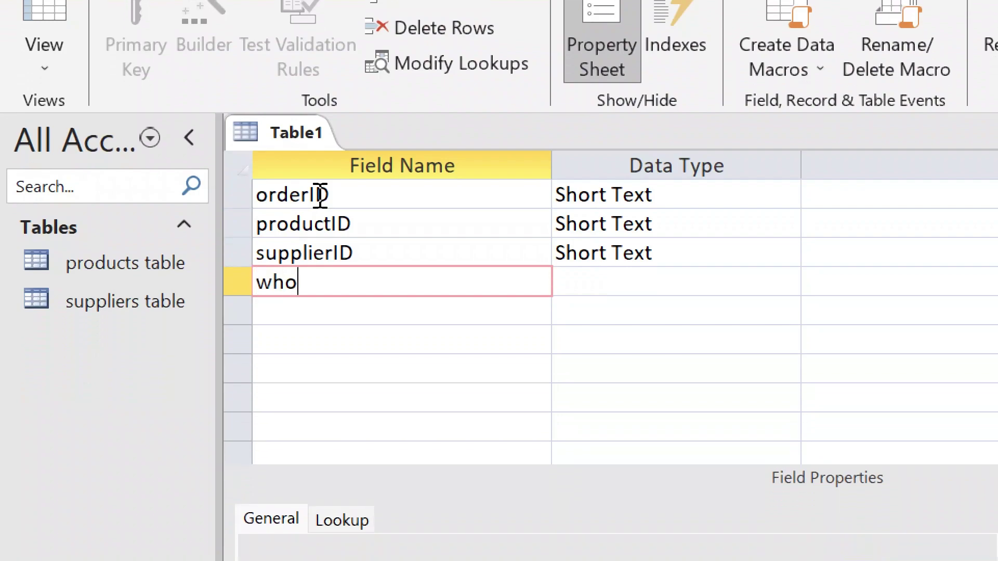
text(ePrice)
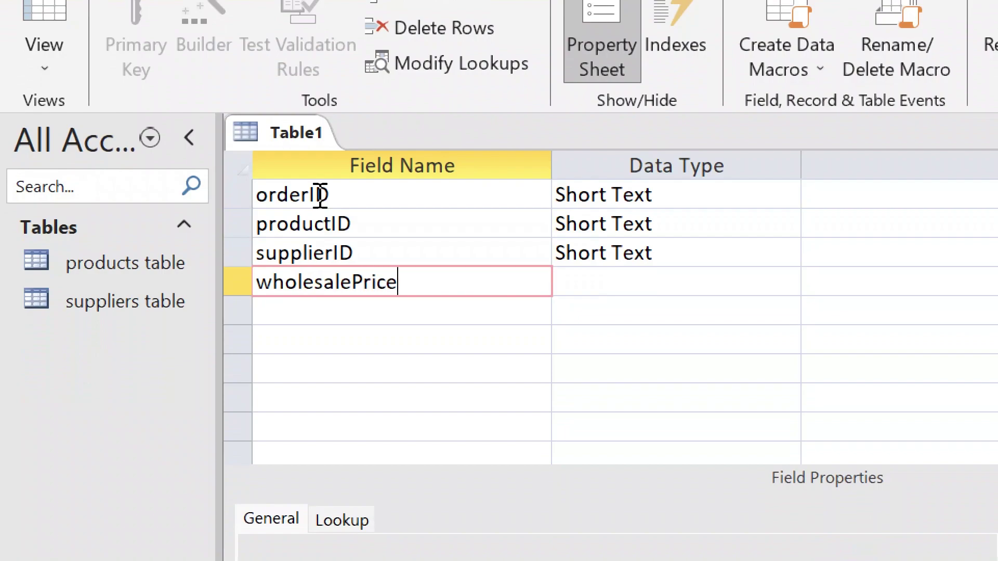
key(Down)
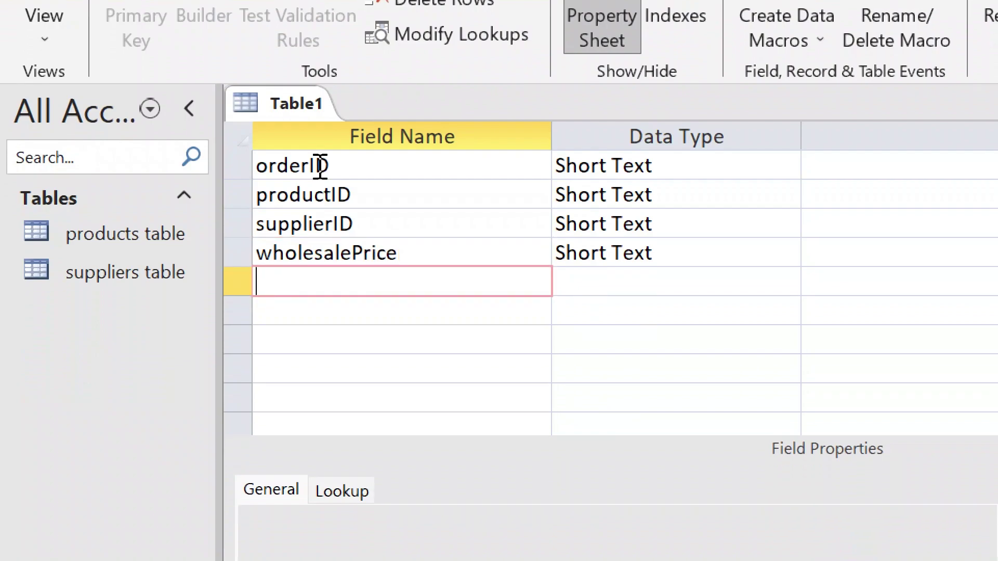
text(noOfUnits)
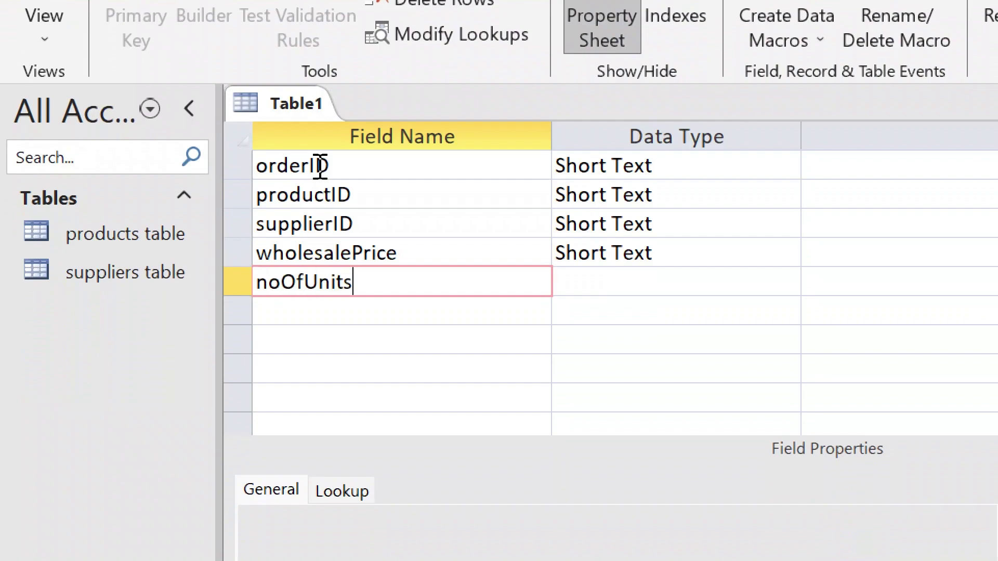
key(Down)
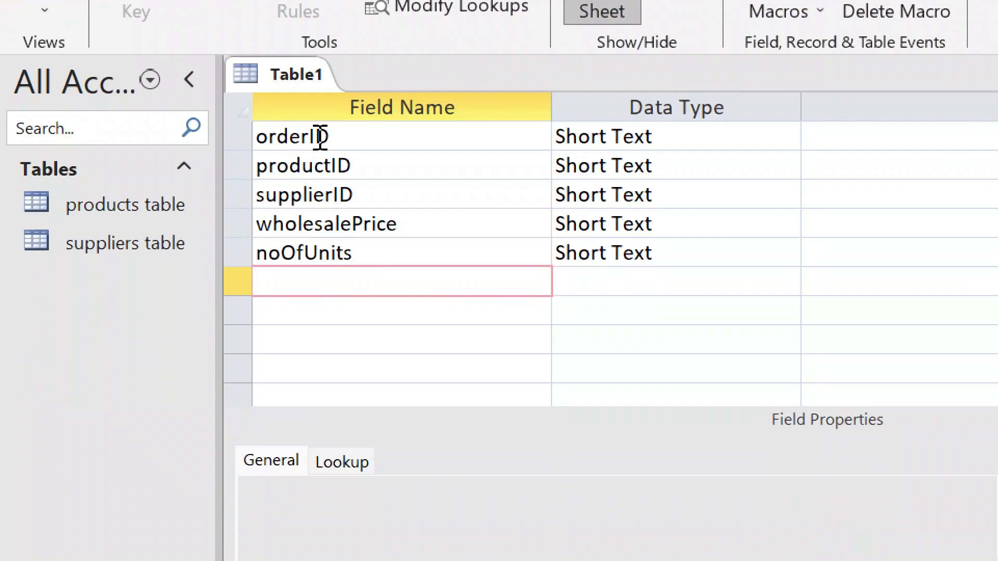
Add the fields dateOfPurchase and dateReceived below noOfUnits.
text(p)
key(BackSpace)
text(dateOfPurchase)
key(Down)
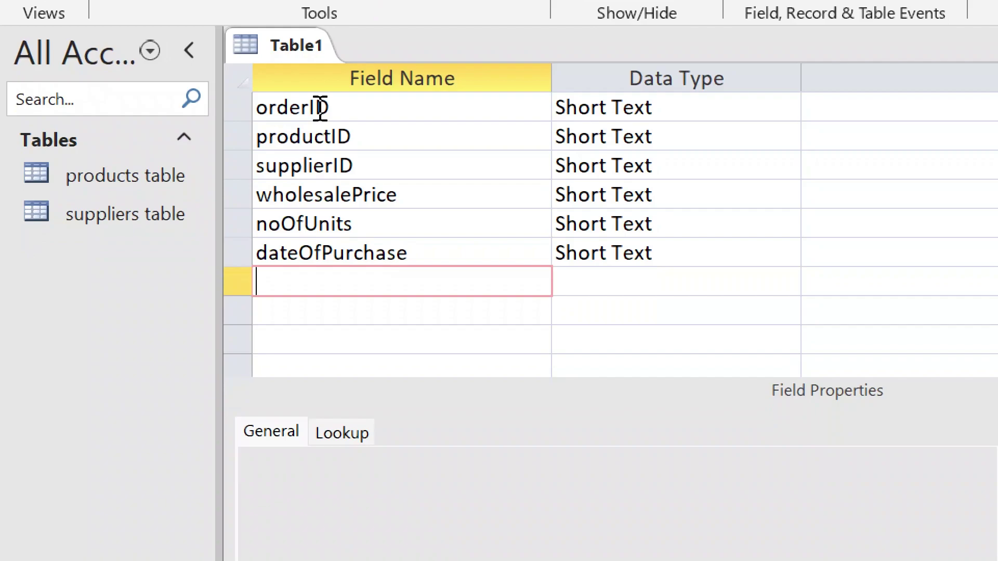
text(dateReceived)
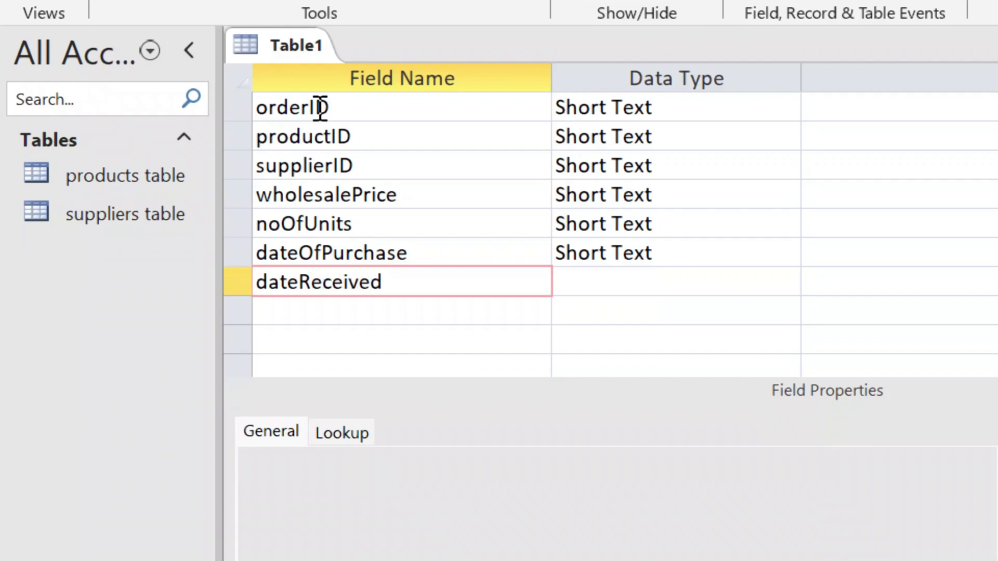
key(Tab)
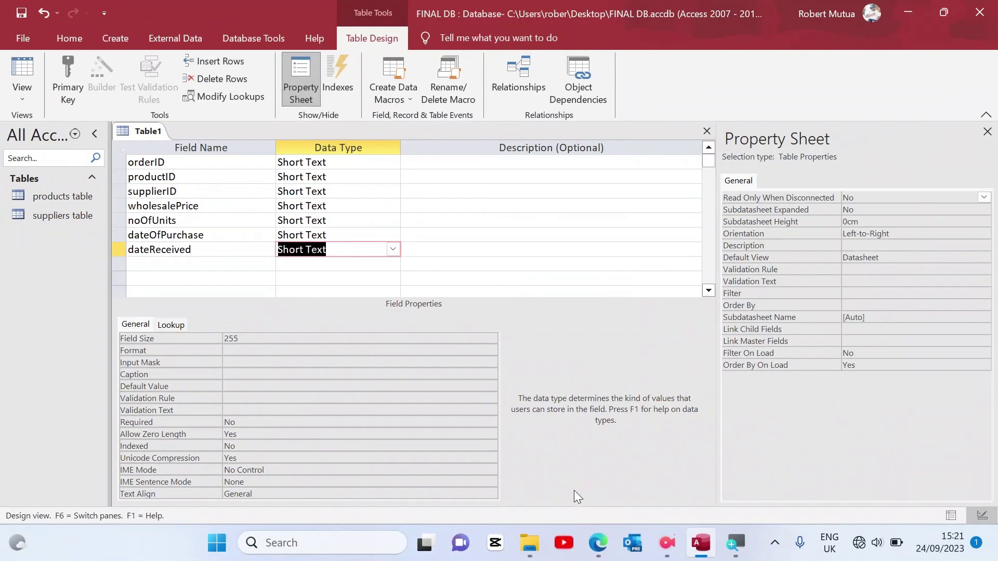
Switch to the exam paper in Edge and review the kinds of data in Table 3 (Orders table).
click(598, 543)
scroll(450, 343, down, 2)
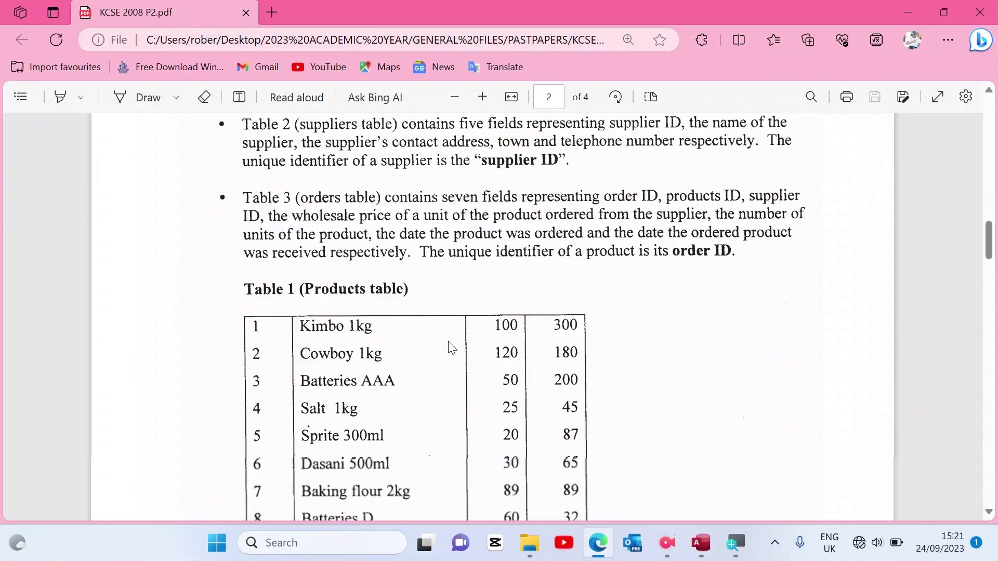
scroll(451, 347, down, 12)
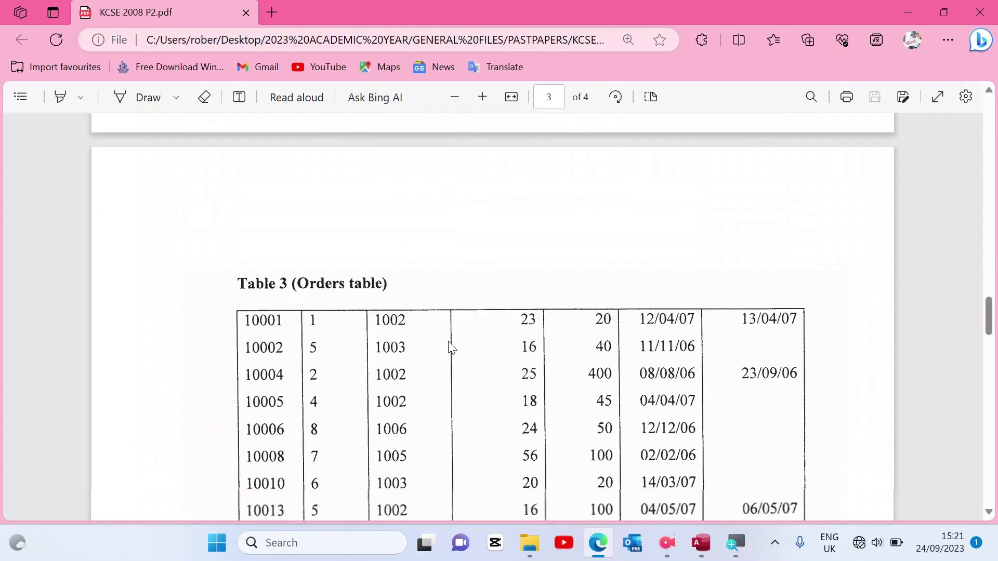
scroll(451, 347, down, 1)
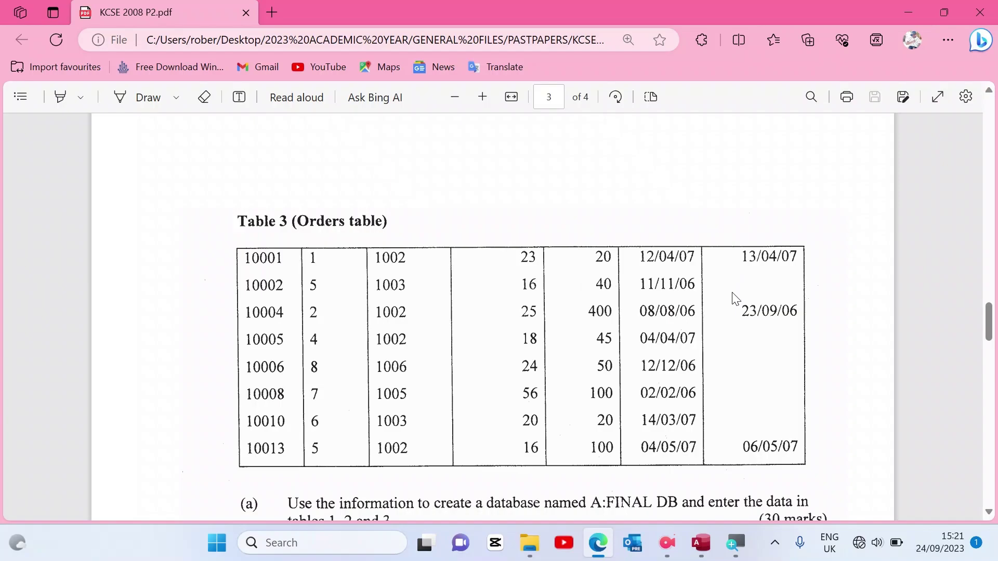
Return to the table design in Access and set the data type of dateReceived and dateOfPurchase to Date/Time.
click(701, 545)
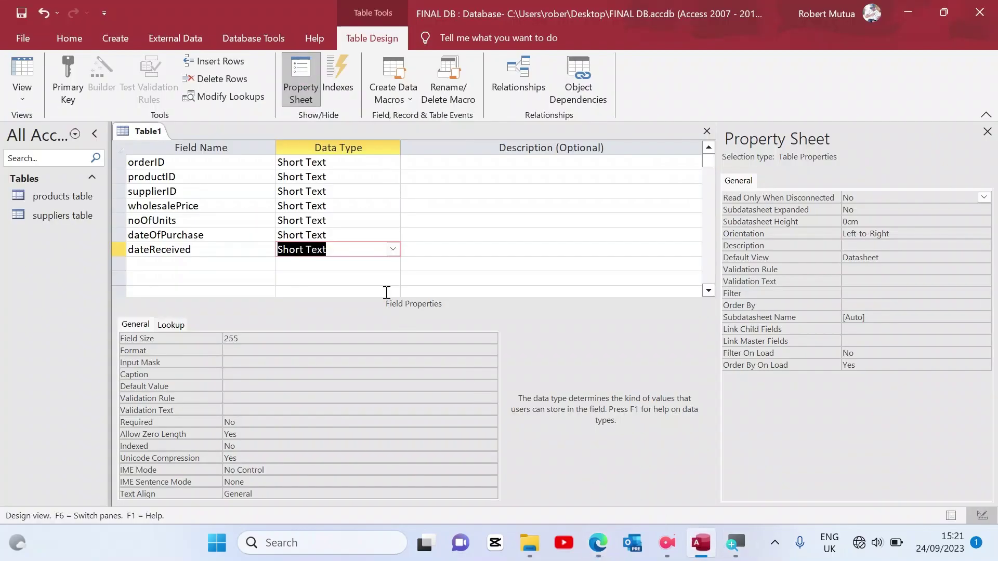
click(393, 250)
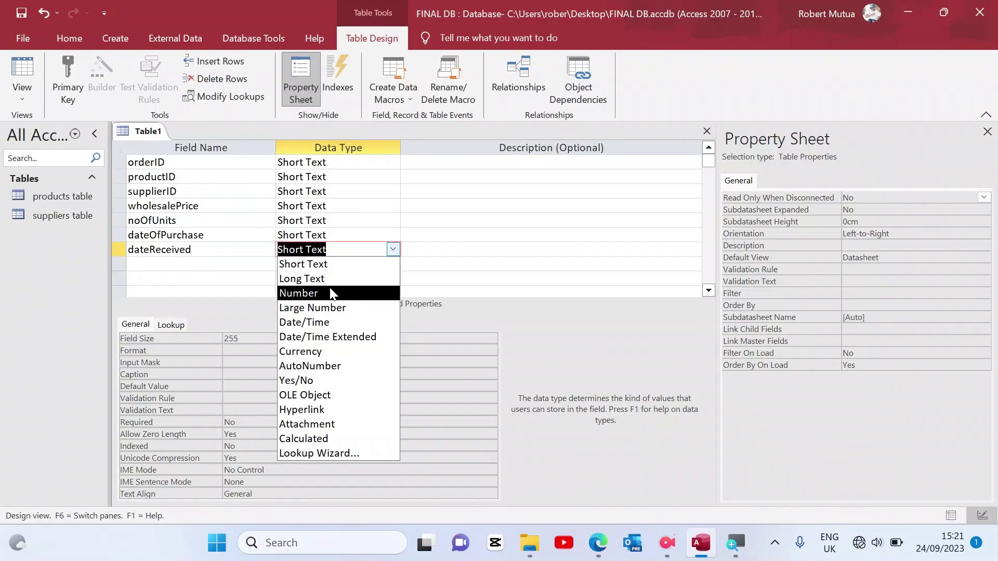
click(308, 322)
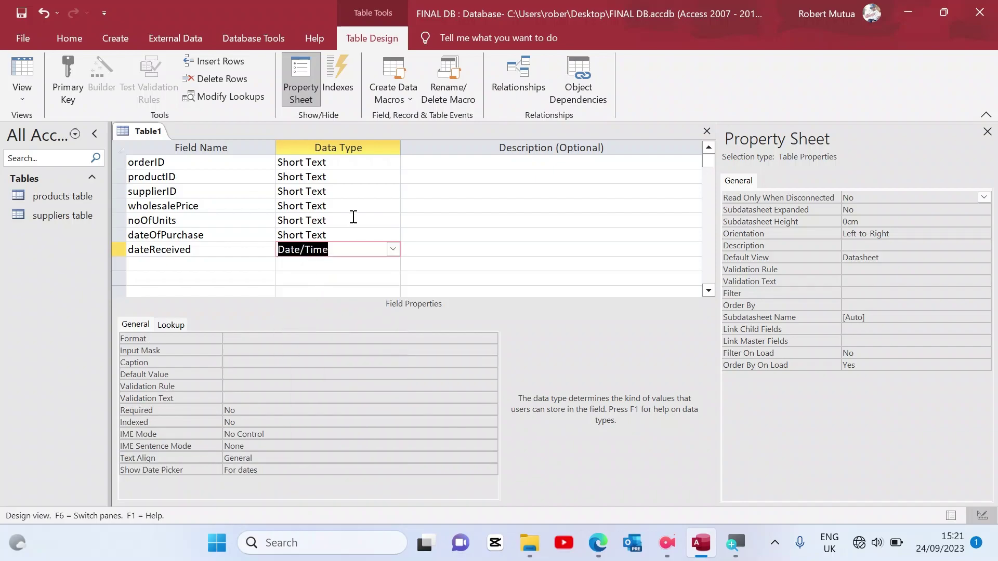
click(358, 238)
click(394, 235)
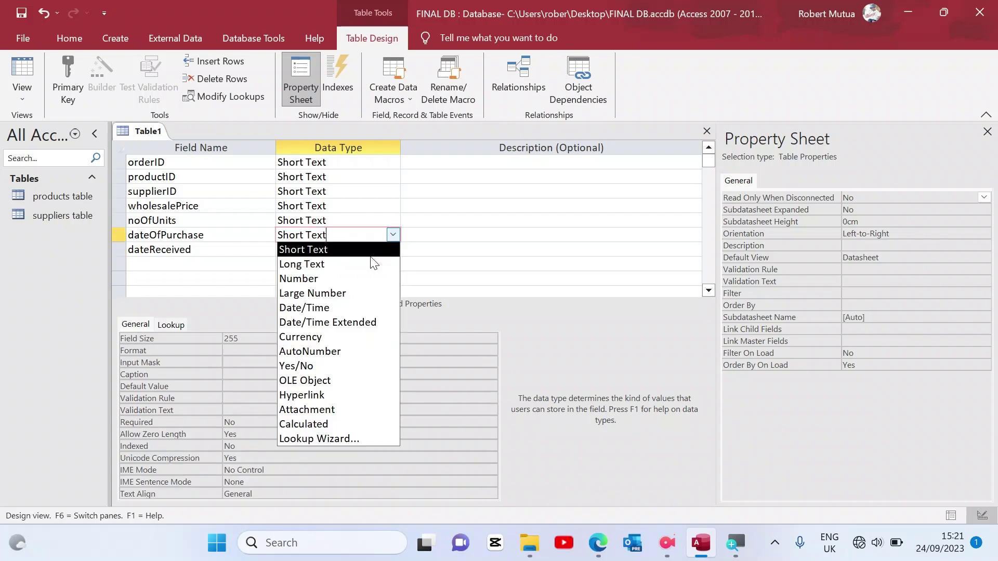
click(335, 305)
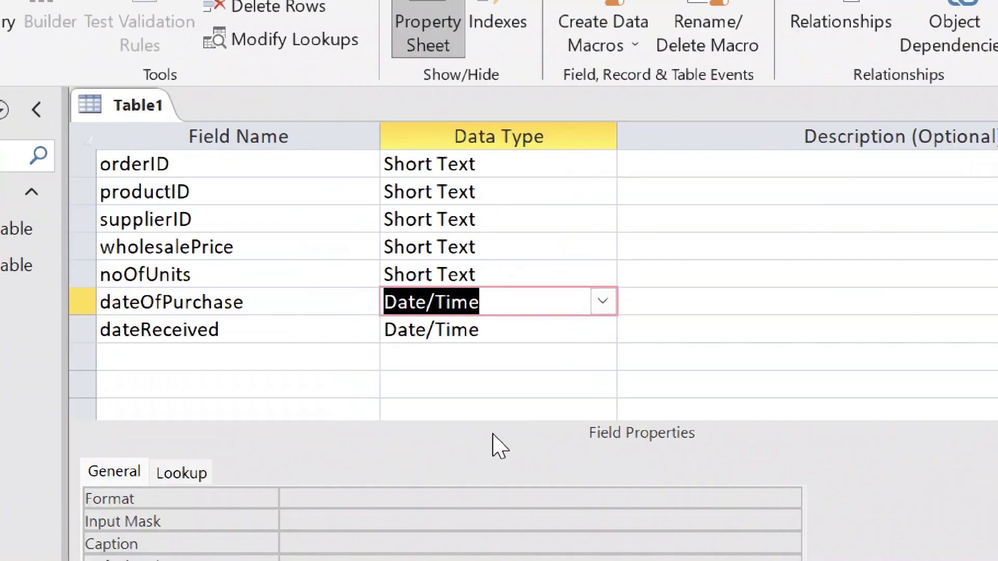
Set the data type of noOfUnits to Number and of wholesalePrice to Currency.
click(529, 280)
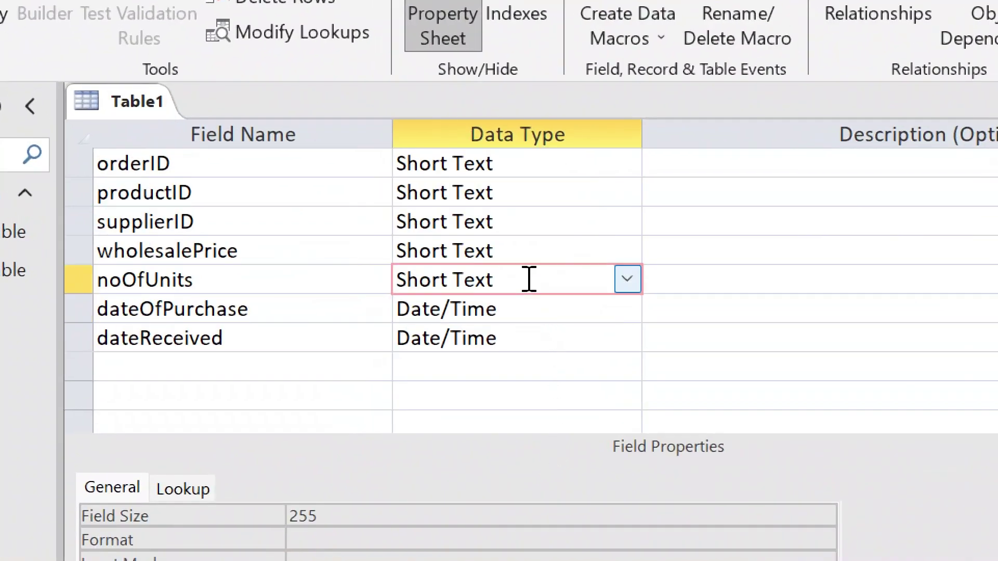
key(BackSpace)
key(BackSpace)
key(BackSpace)
key(BackSpace)
key(BackSpace)
key(BackSpace)
key(BackSpace)
key(BackSpace)
key(BackSpace)
text(n)
key(Up)
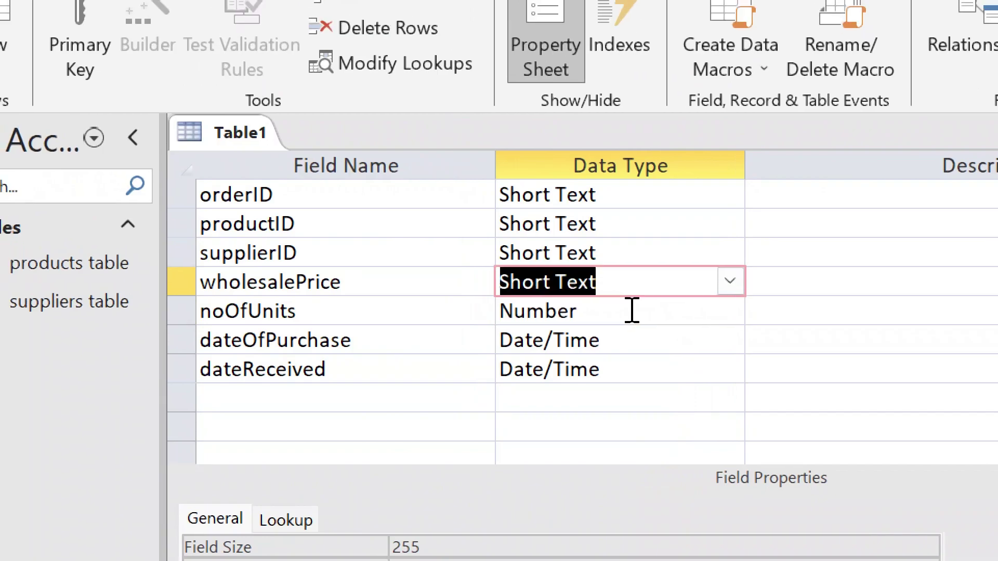
text(c)
key(Up)
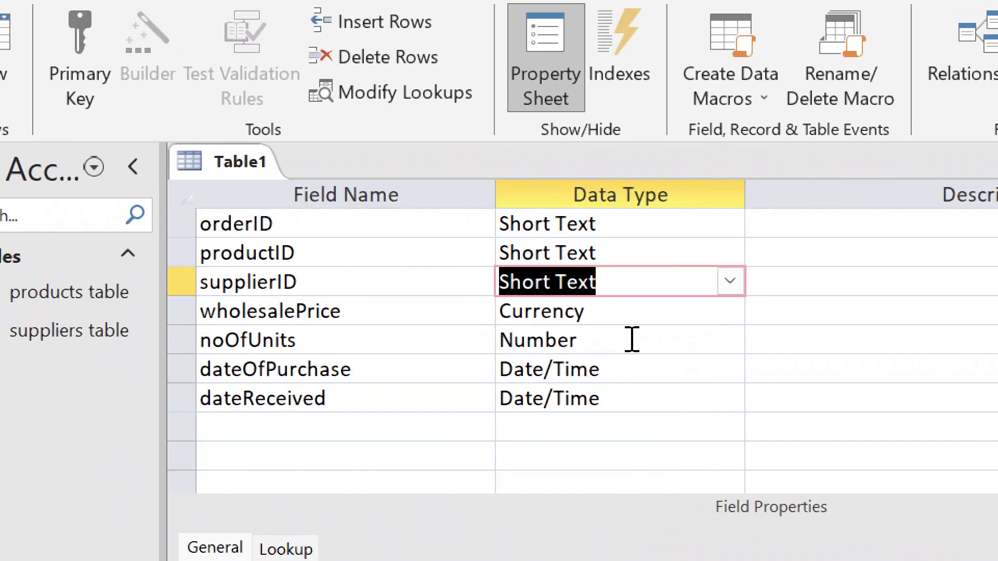
Set the data type of supplierID and productID to Number.
text(number)
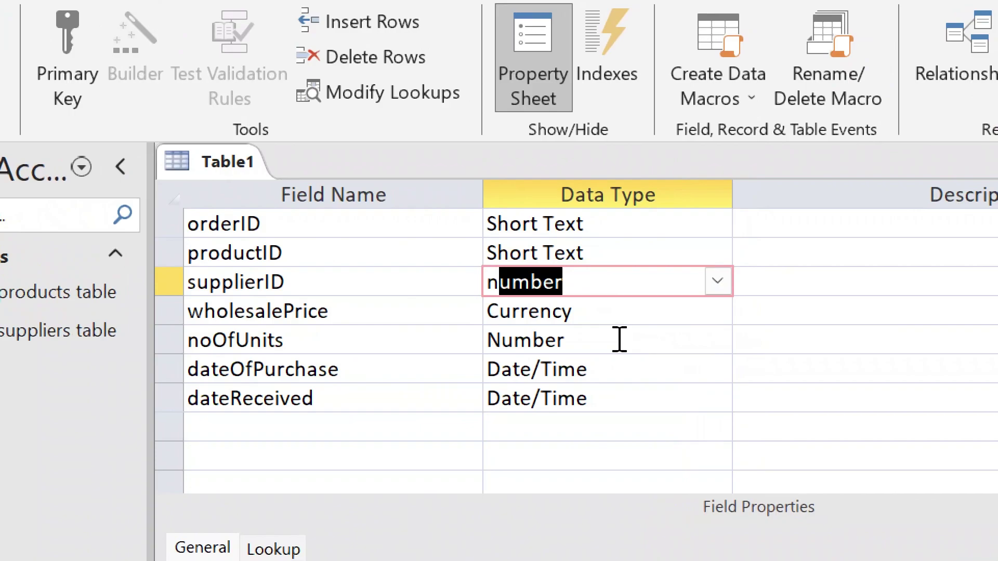
key(Up)
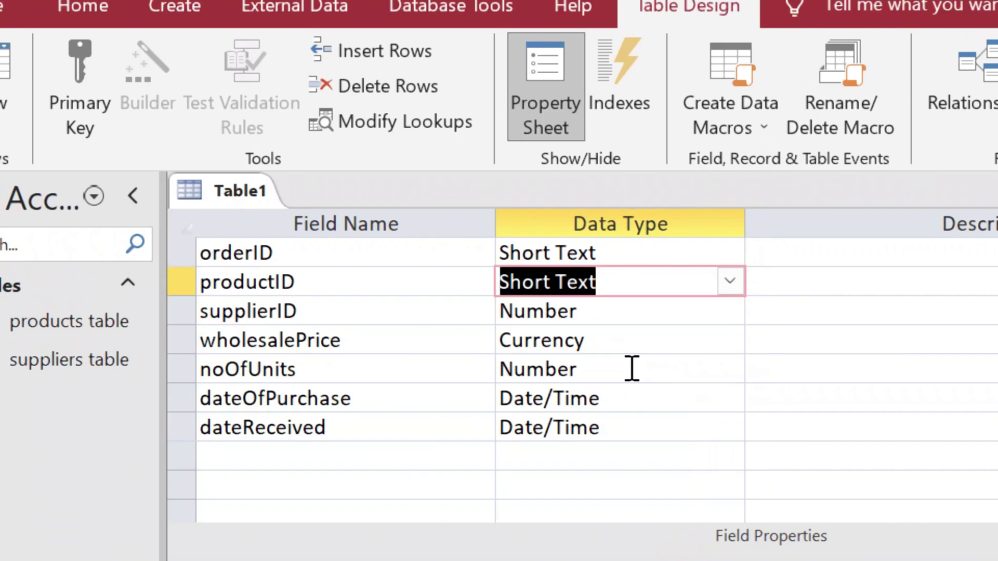
text(number)
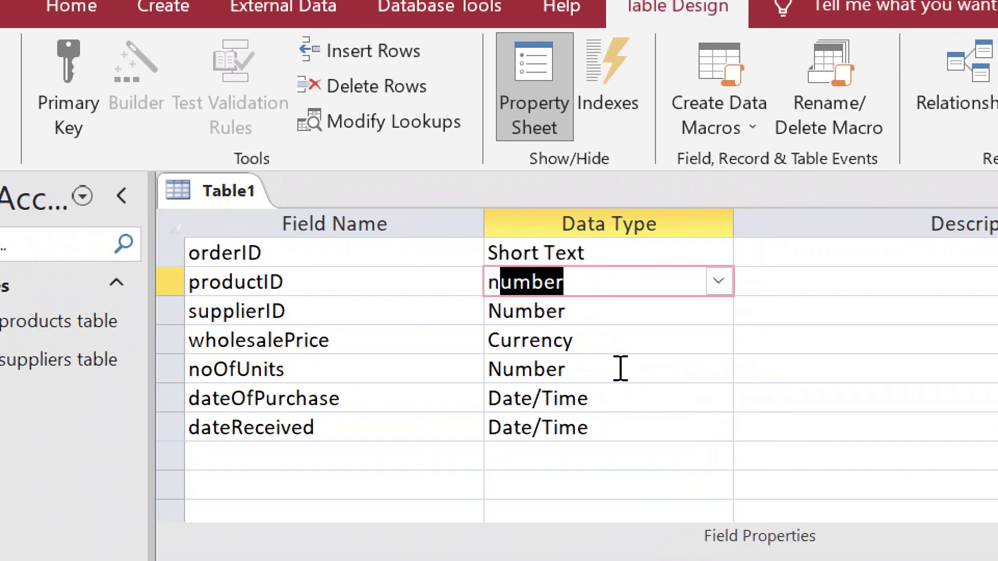
key(Up)
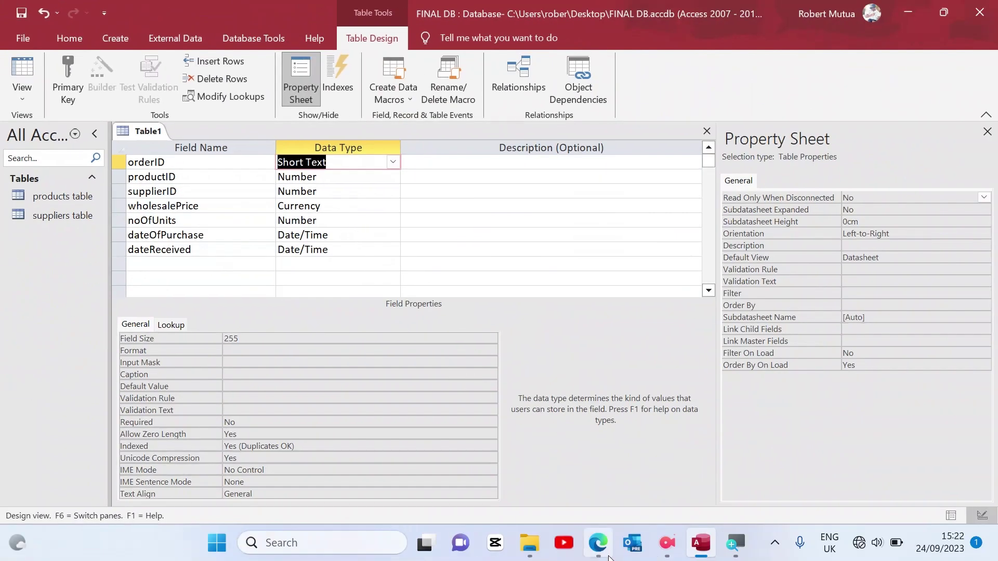
Check the first column of Table 3 (Orders table) in the exam paper in Edge, then set orderID's data type to Number in Access.
click(597, 542)
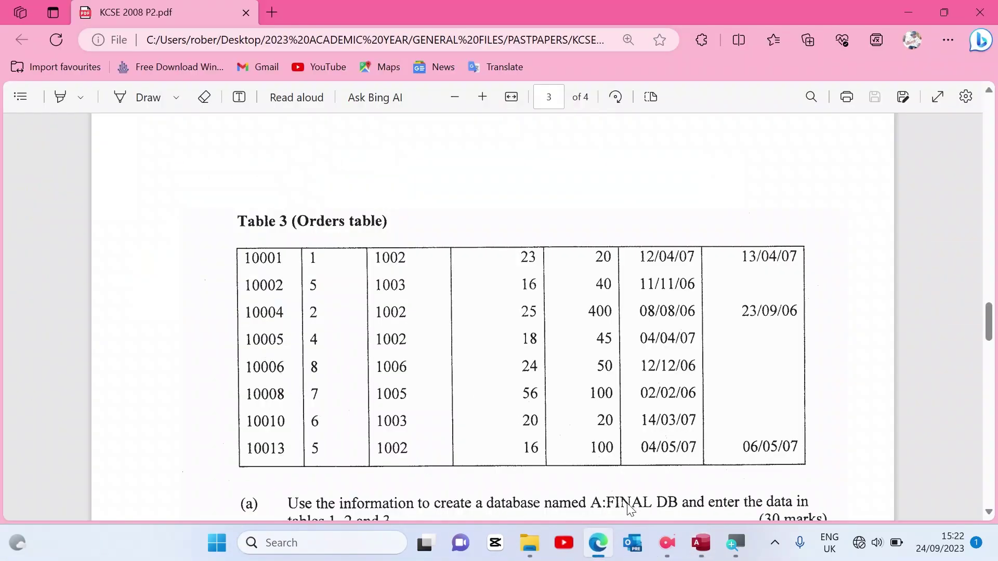
click(701, 543)
text(number)
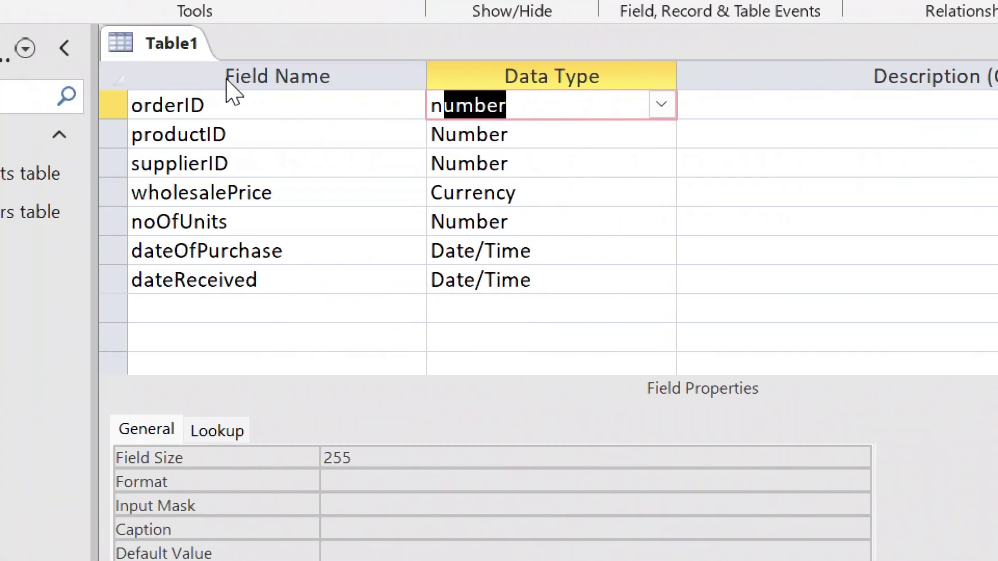
Make orderID the primary key of the table.
click(177, 162)
right_click(231, 104)
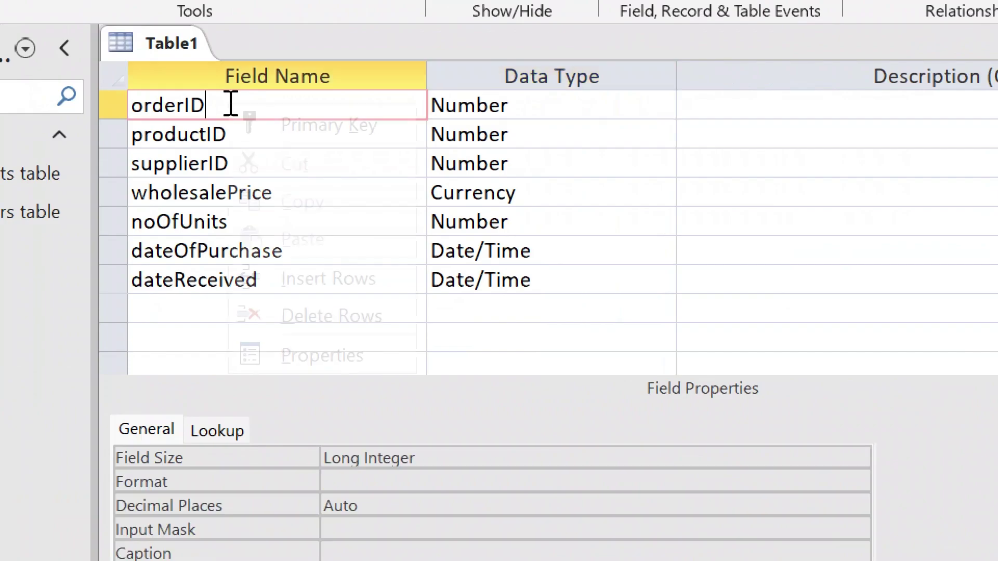
click(248, 125)
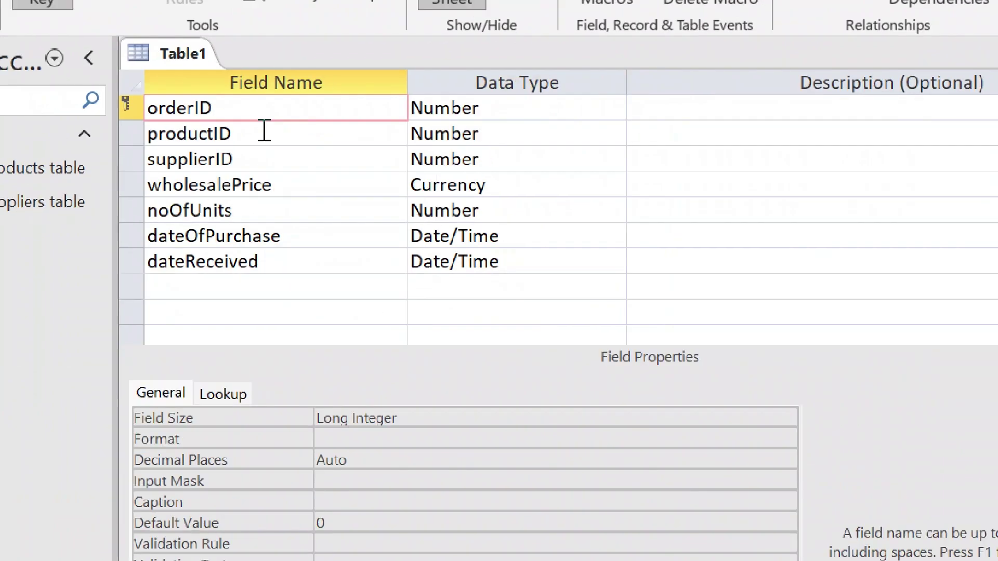
key(alt+Return)
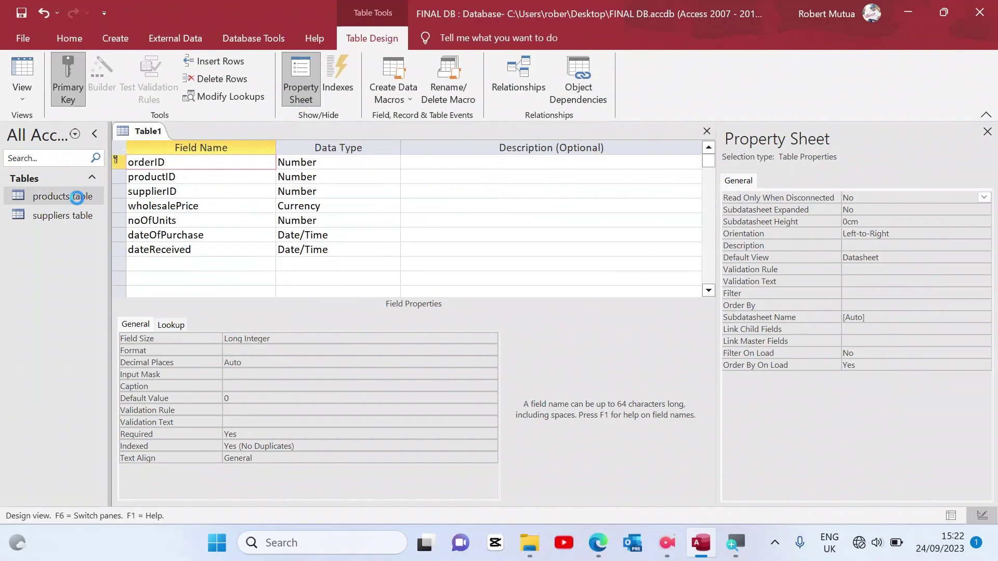
Save the table as "orders table" and close its design.
key(ctrl+s)
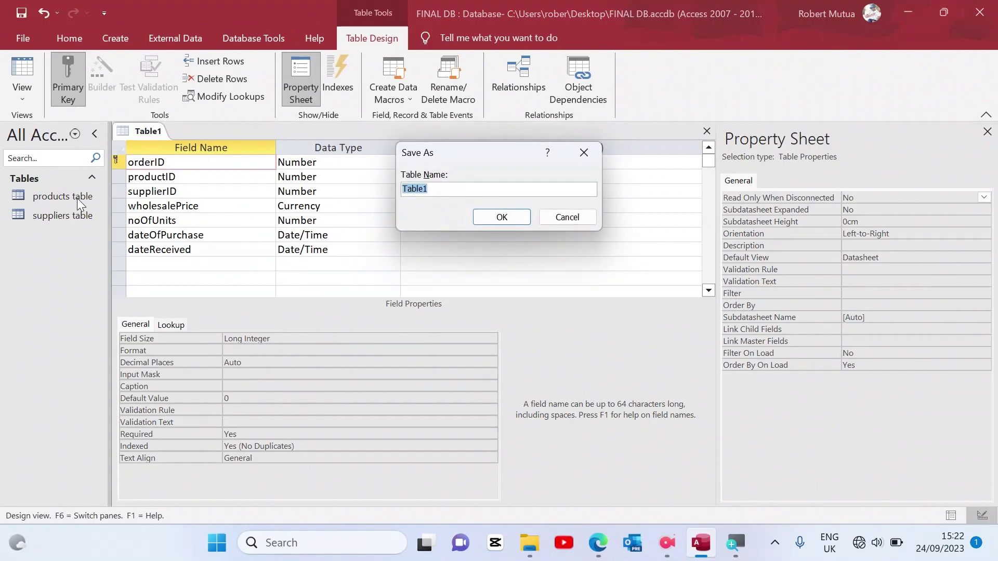
text(orders t)
key(Return)
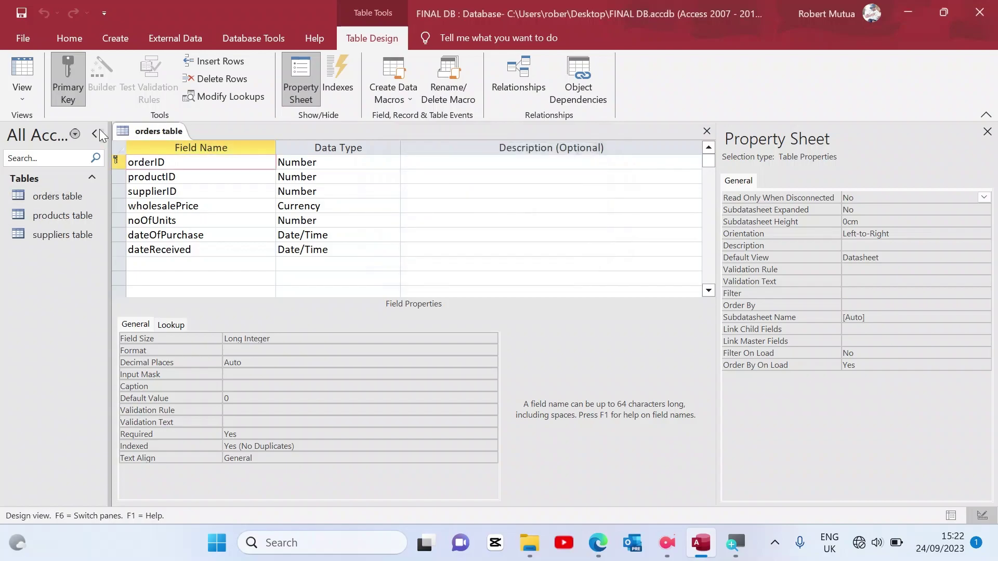
right_click(180, 128)
click(198, 153)
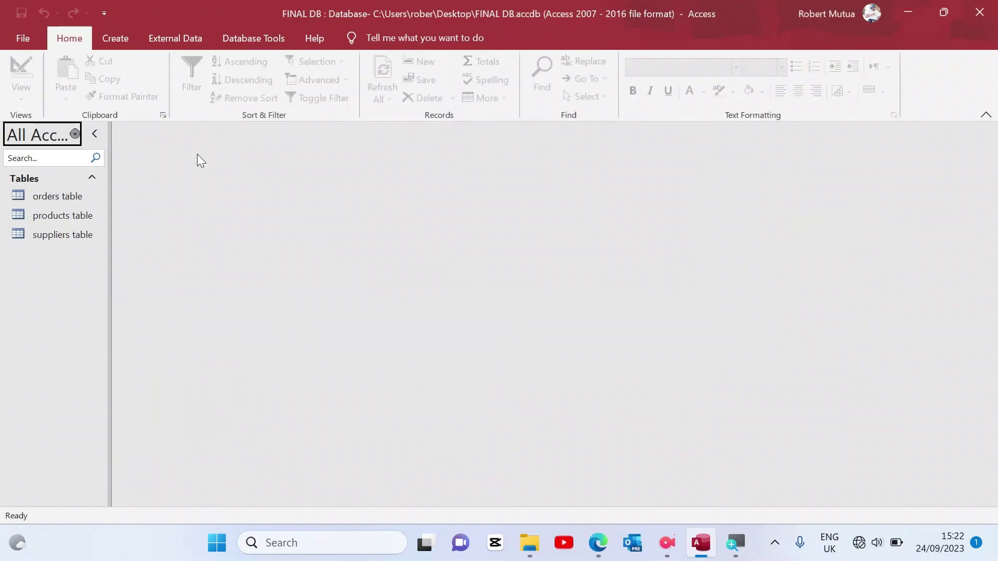
Switch to the exam paper in Edge, review the tasks below Table 3, and return to Access.
click(598, 543)
scroll(487, 335, down, 5)
scroll(487, 336, down, 2)
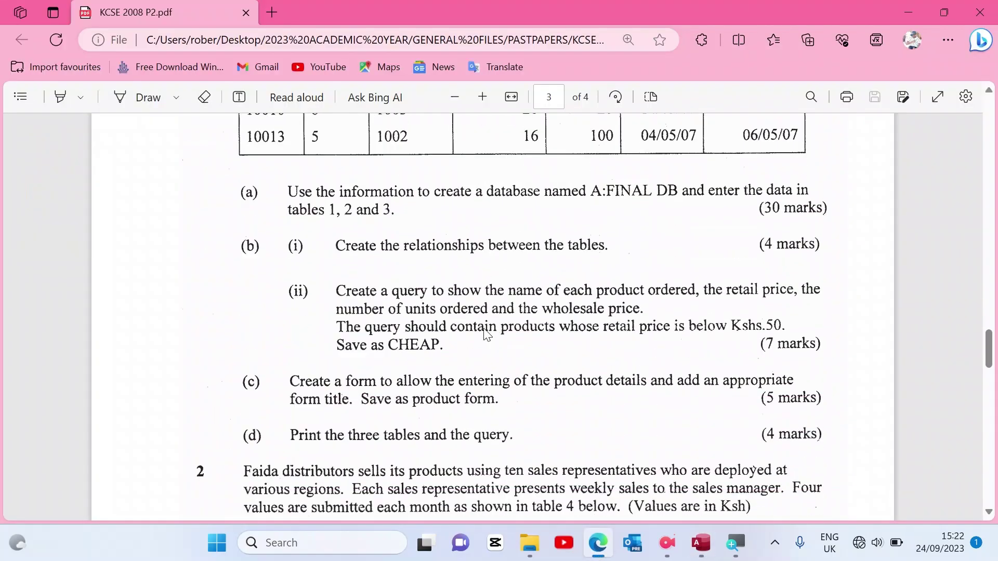
click(909, 10)
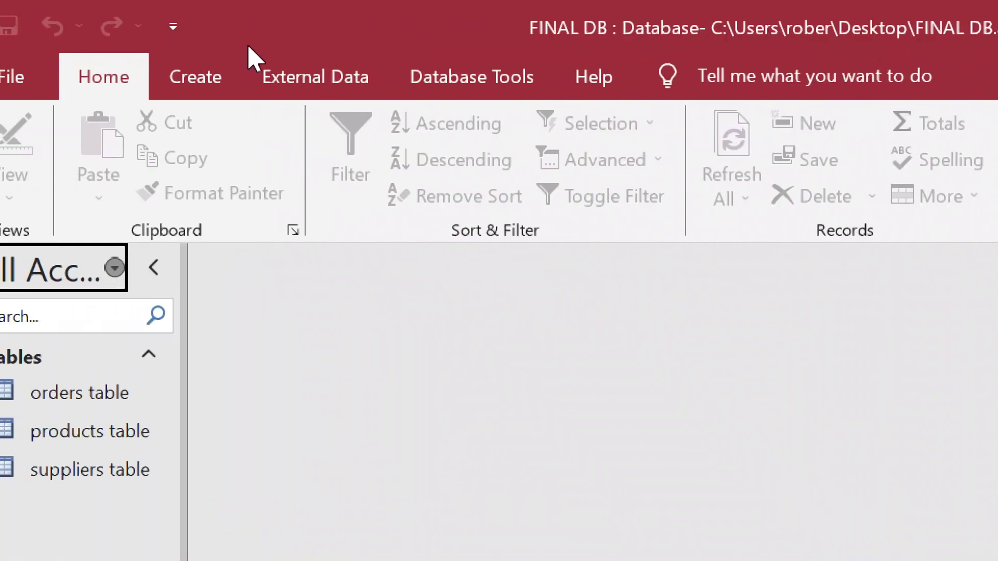
Open the Relationships window and add the orders, products and suppliers tables to it.
click(124, 36)
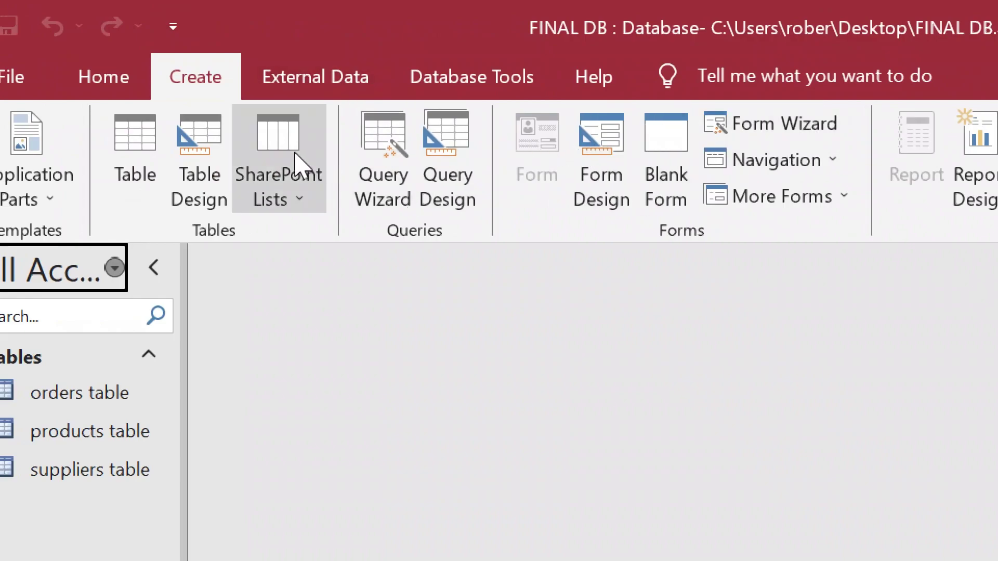
click(285, 79)
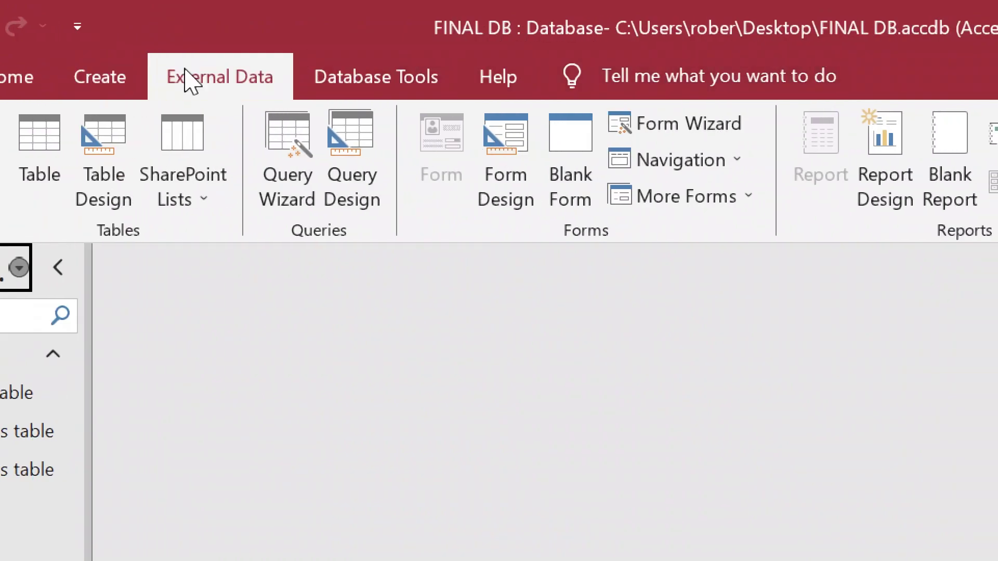
click(400, 72)
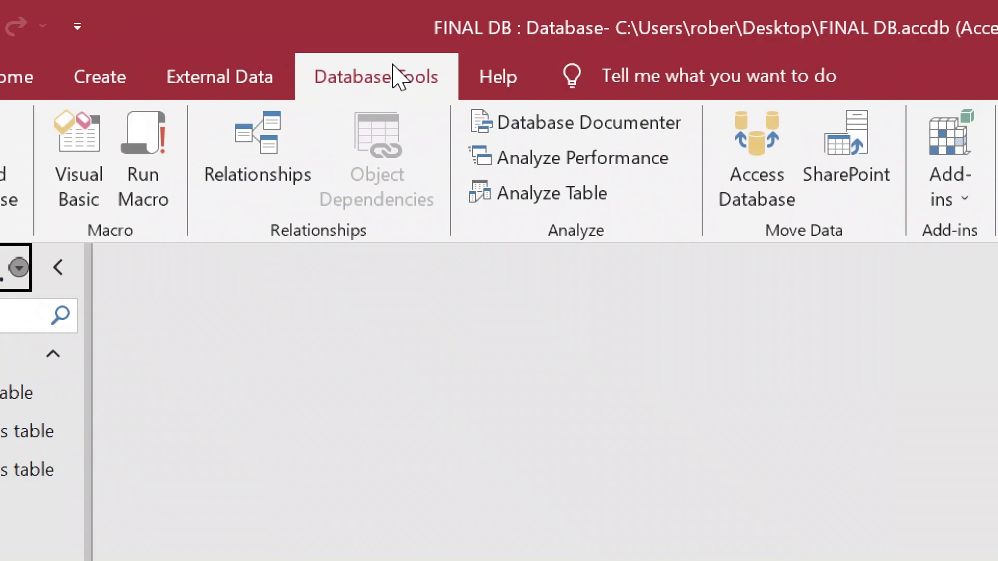
click(285, 139)
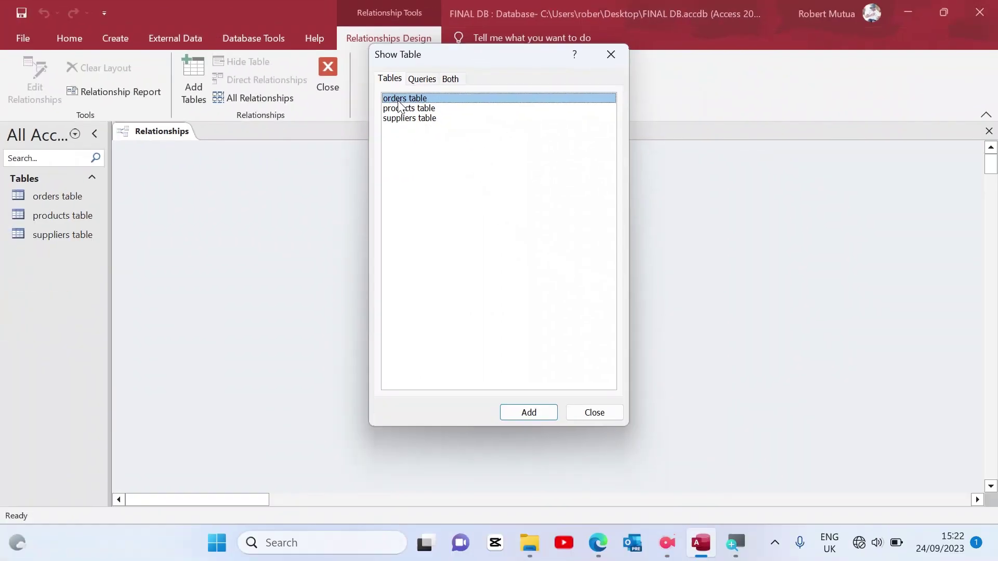
click(519, 413)
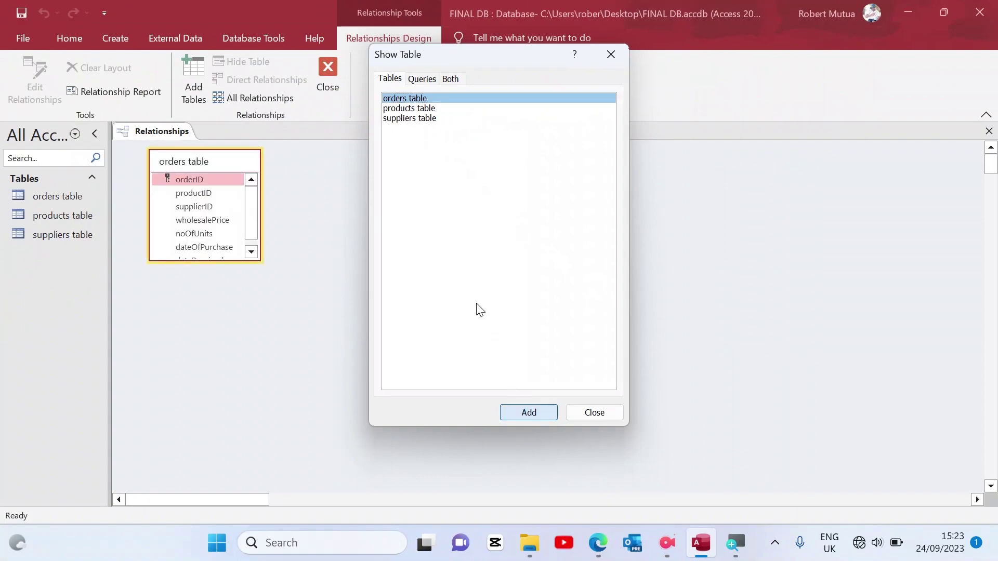
click(402, 108)
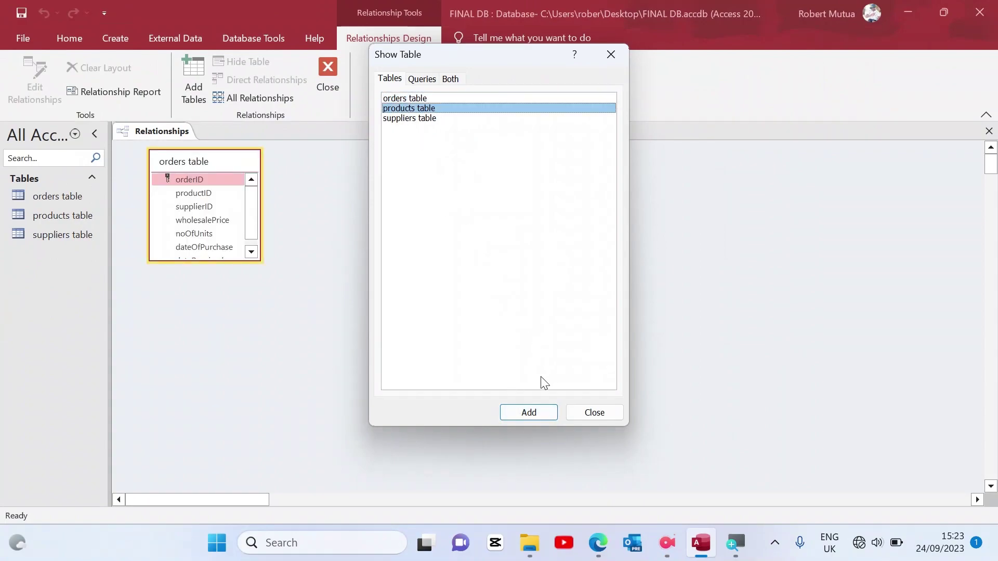
click(535, 413)
click(416, 118)
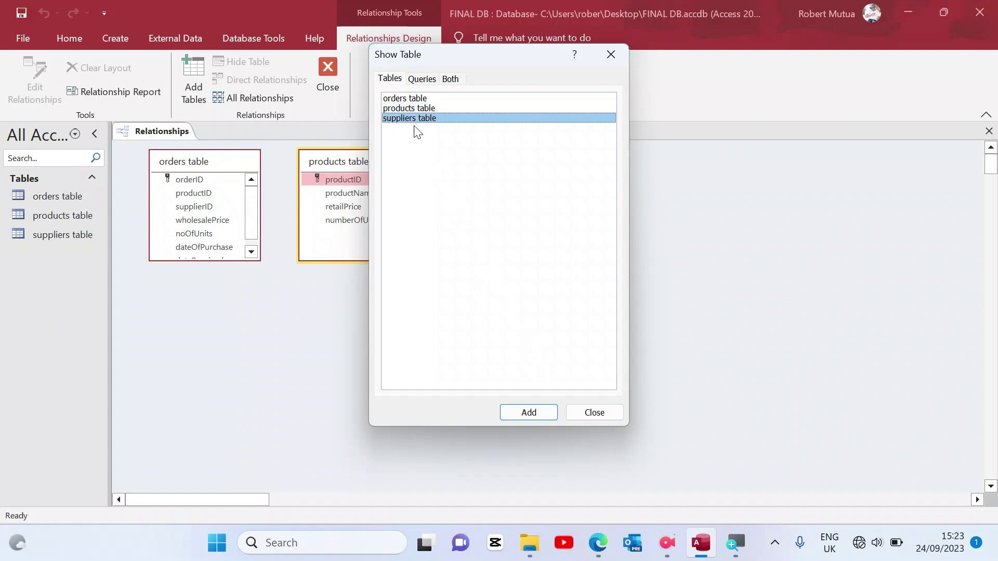
click(531, 415)
click(587, 413)
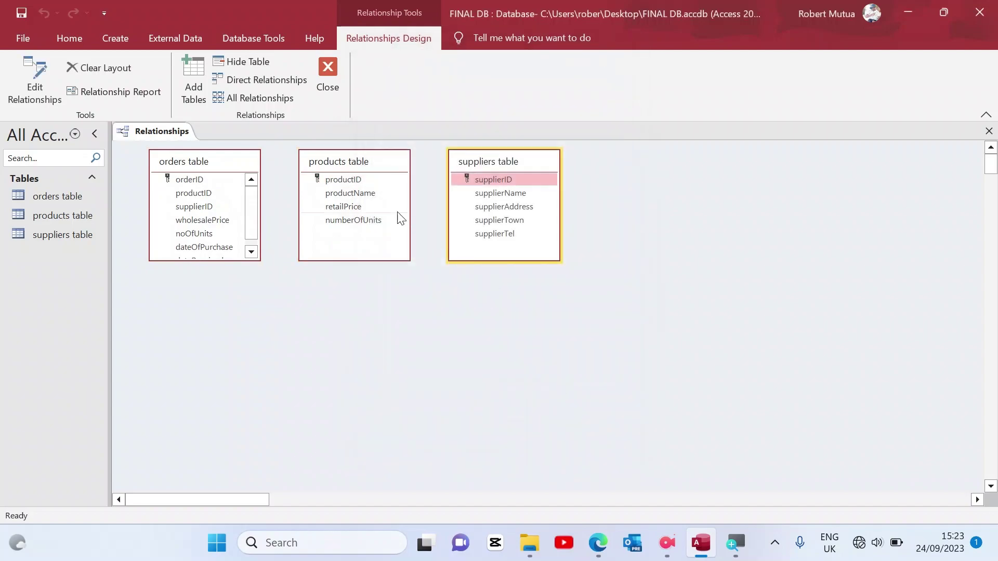
Spread the products and suppliers tables apart in the relationship layout and size the orders table to fit its fields.
drag(367, 163, 410, 340)
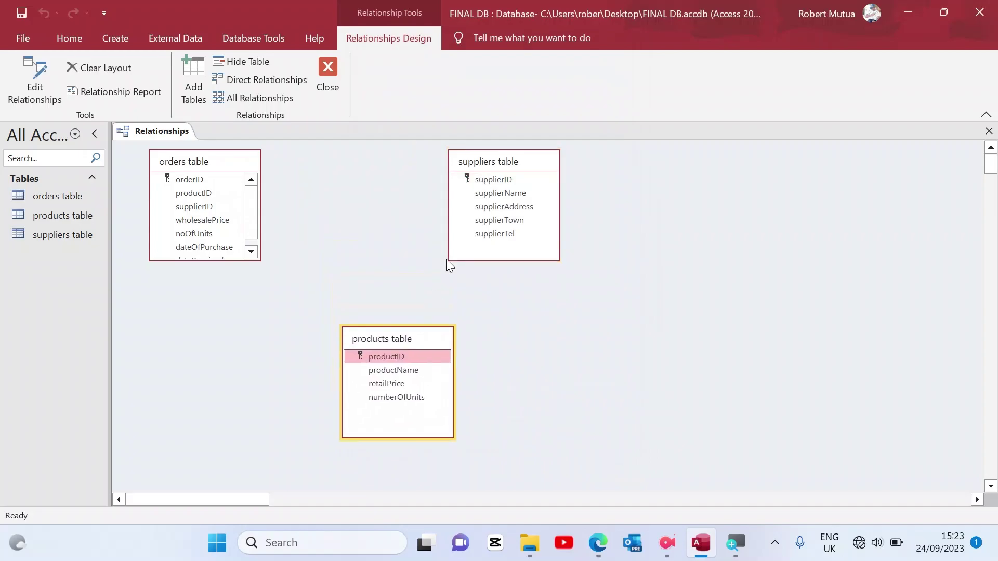
drag(474, 163, 721, 232)
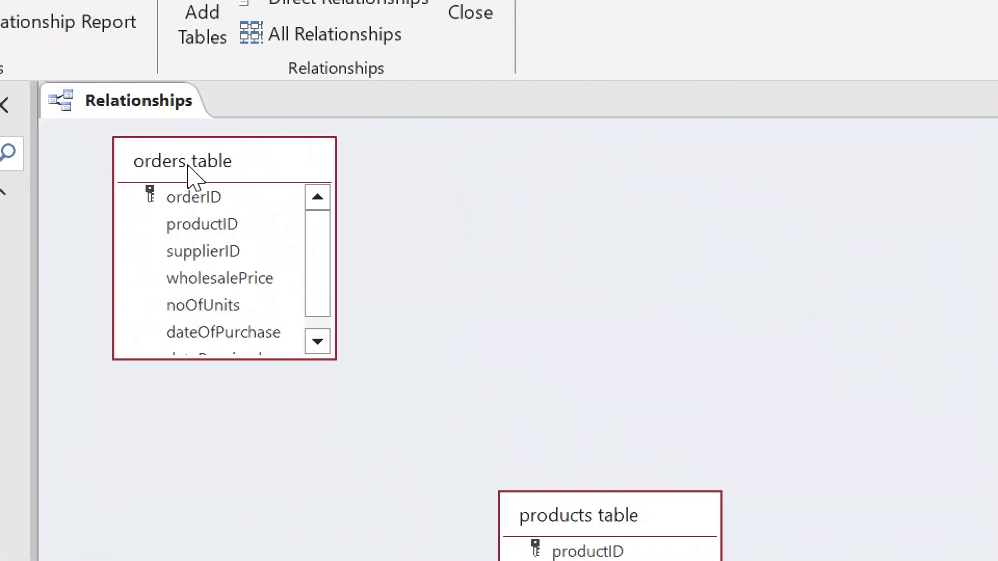
right_click(187, 165)
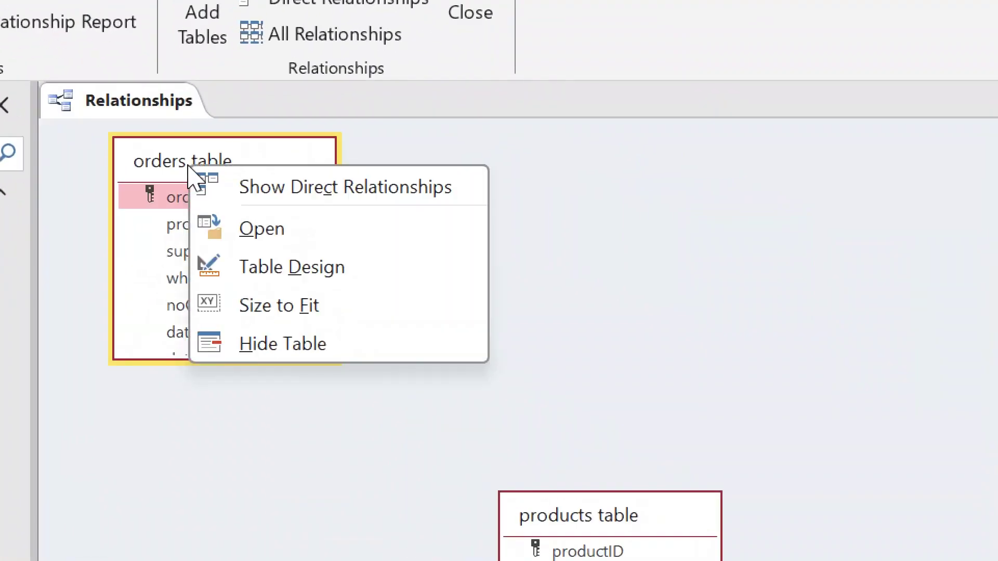
right_click(166, 156)
right_click(166, 156)
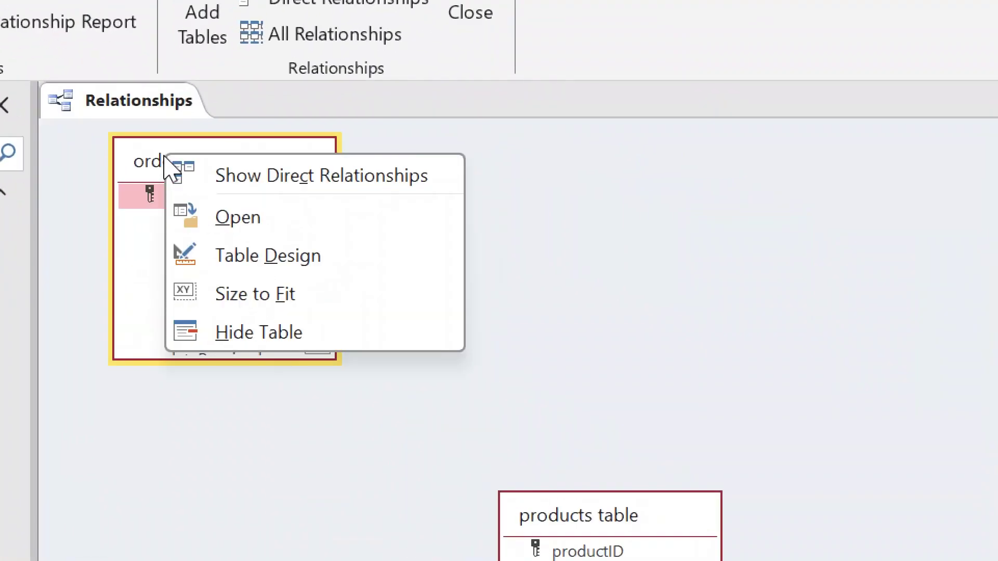
click(202, 298)
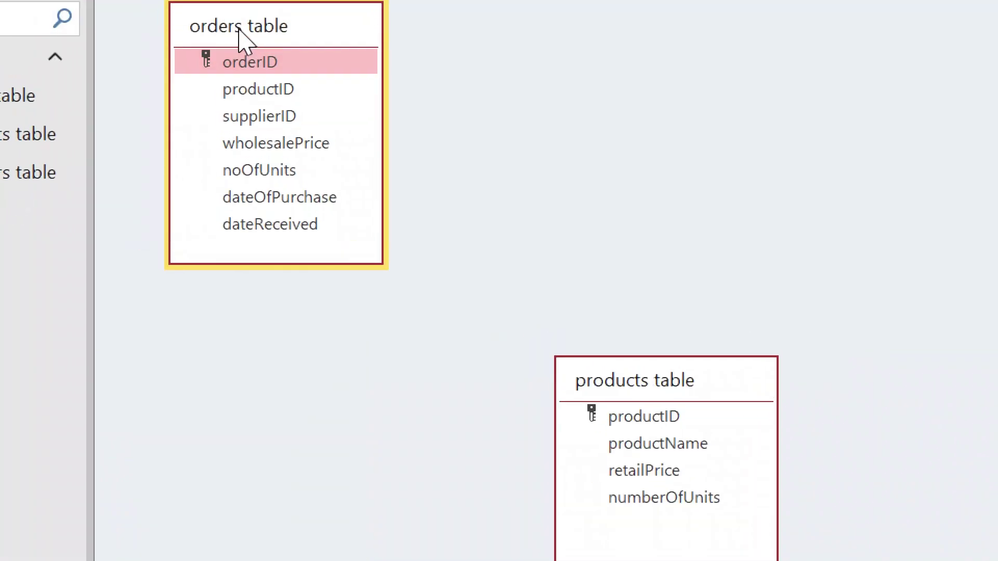
Try to relate productID in the orders table to productID in the products table, enforcing referential integrity with cascading updates of related fields.
click(243, 61)
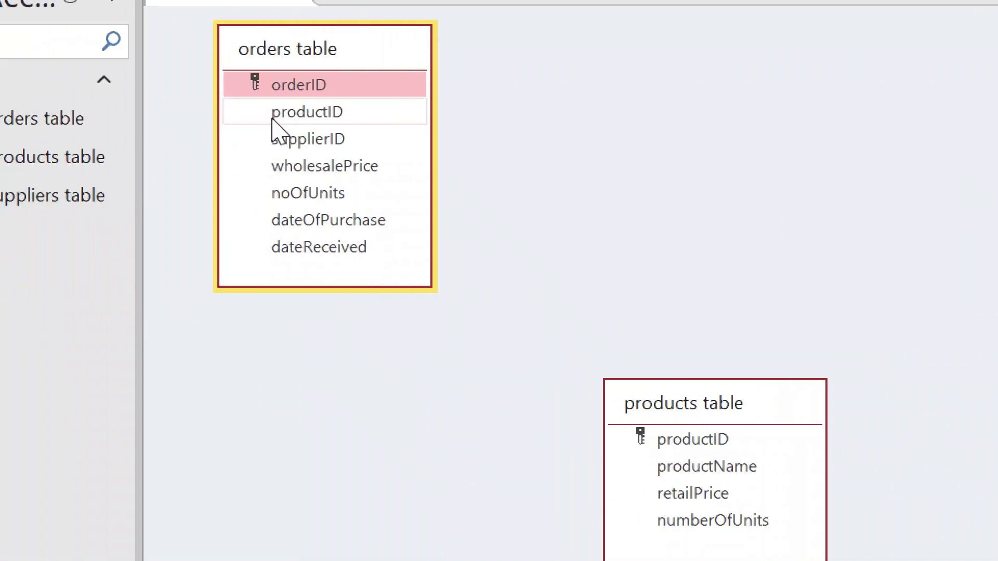
click(283, 119)
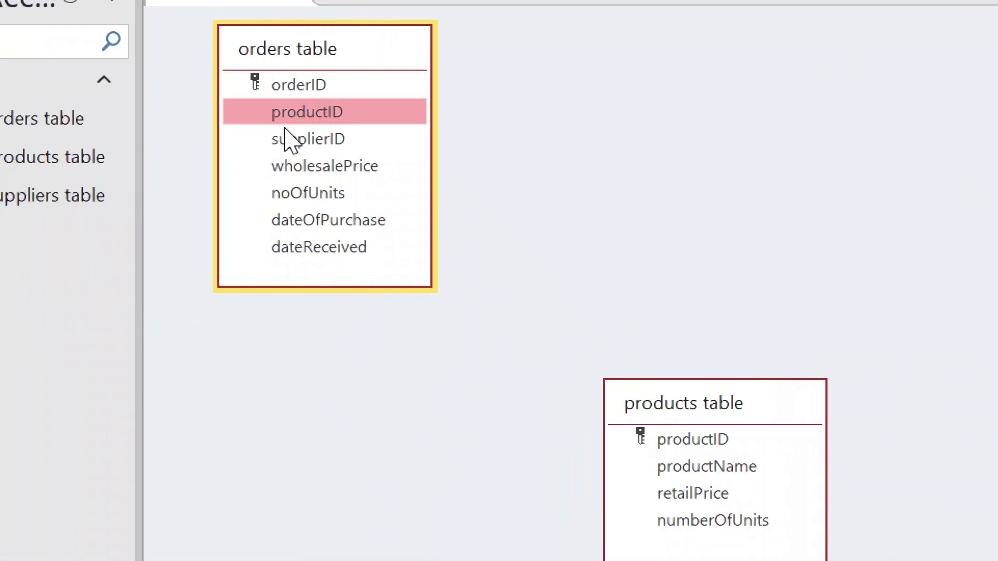
click(645, 440)
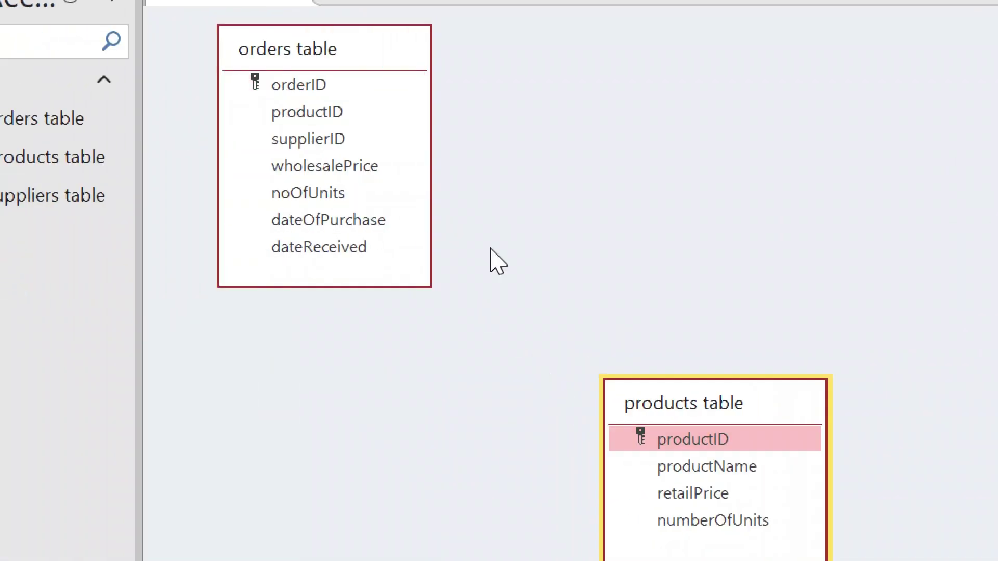
click(327, 117)
drag(325, 116, 671, 467)
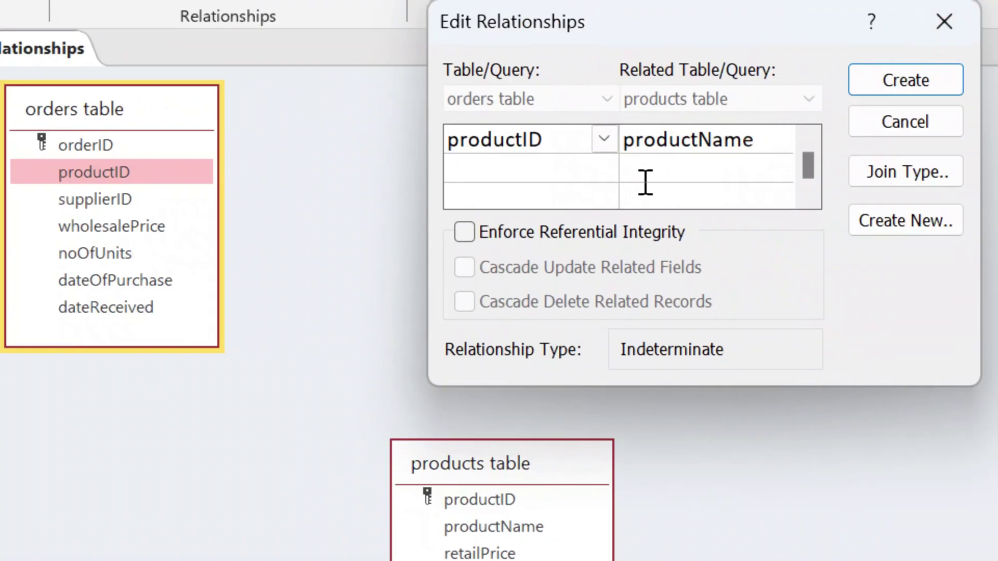
click(770, 145)
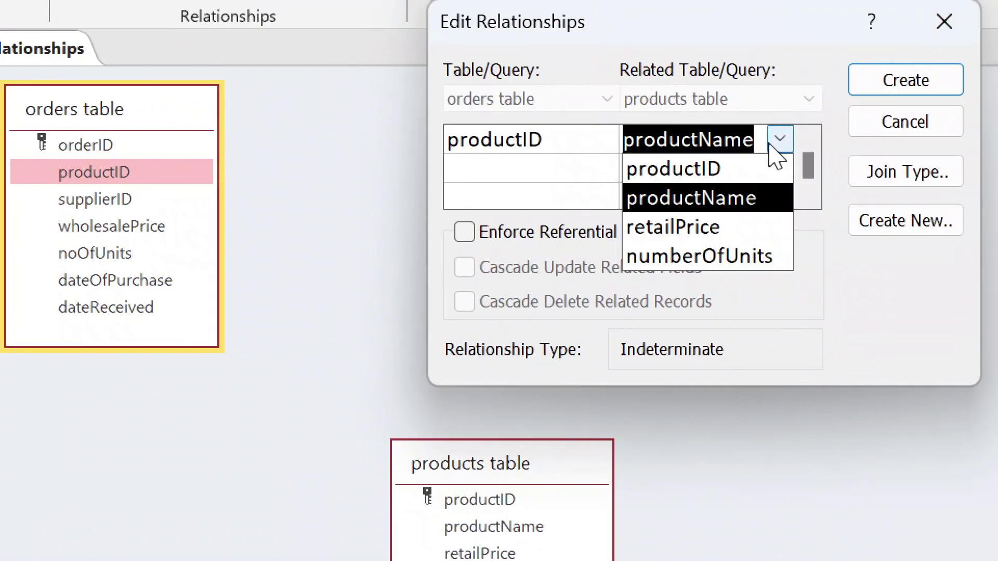
click(744, 165)
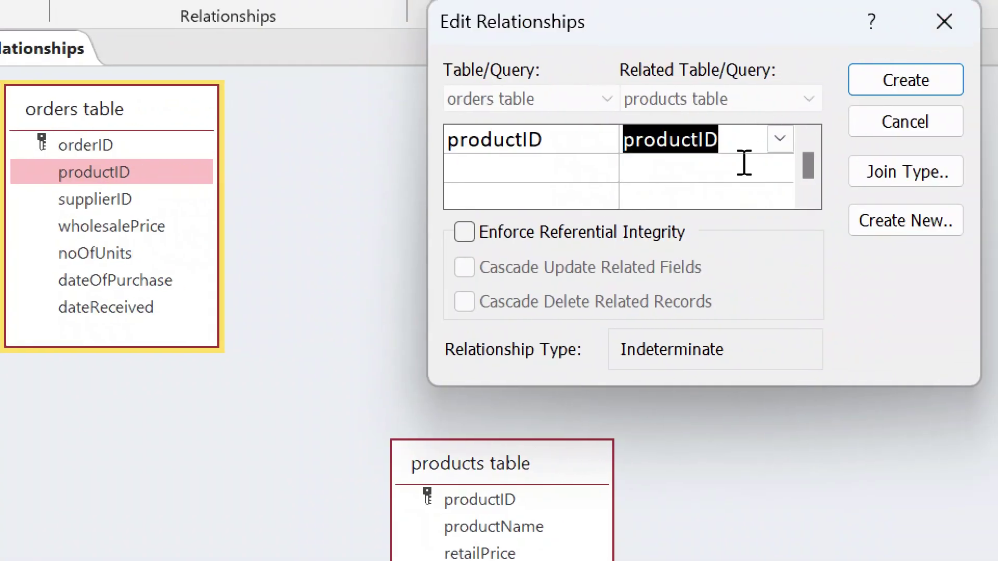
click(486, 232)
click(488, 268)
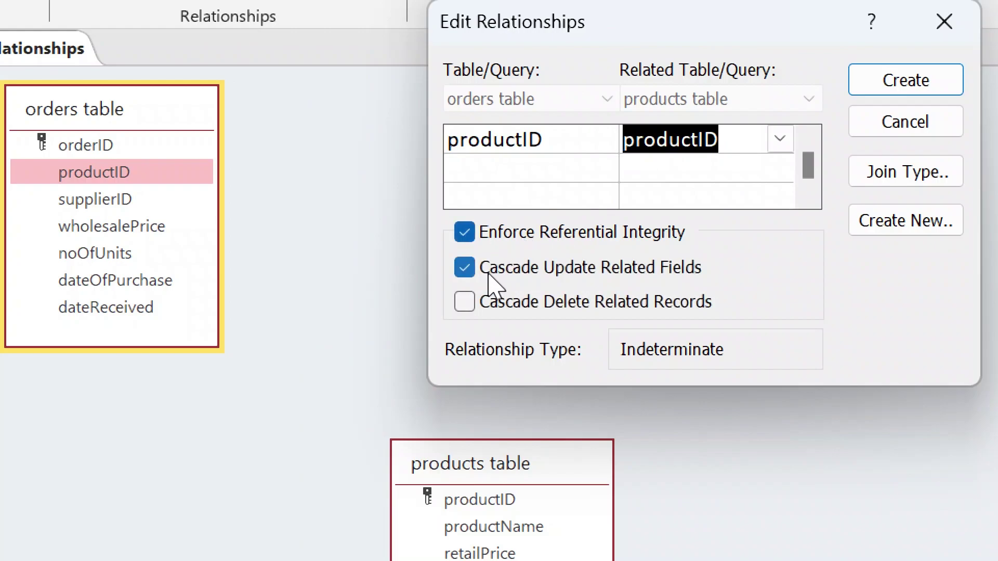
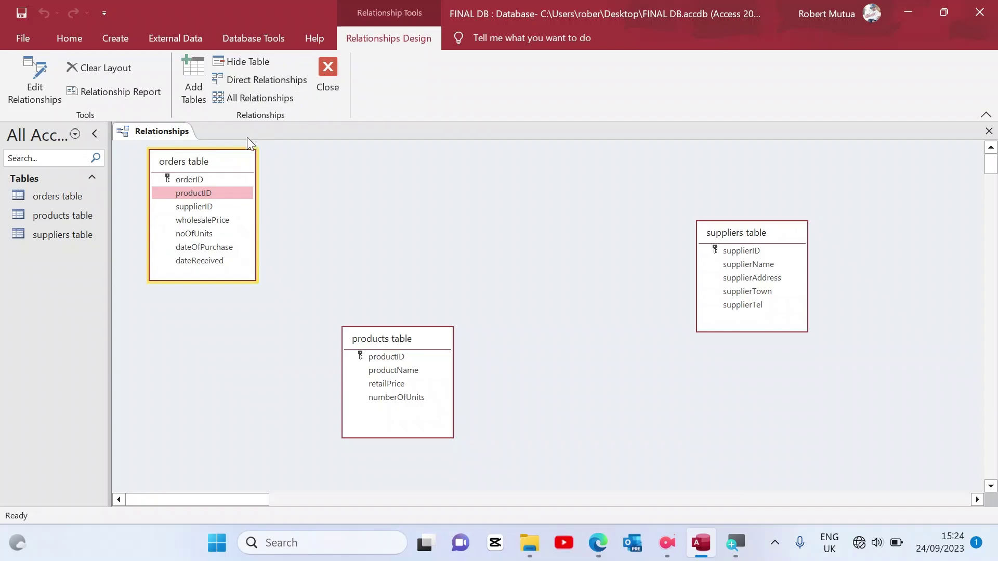
Open the orders table's design from the relationship layout, check the productID field's Indexed property, and close the design.
right_click(232, 155)
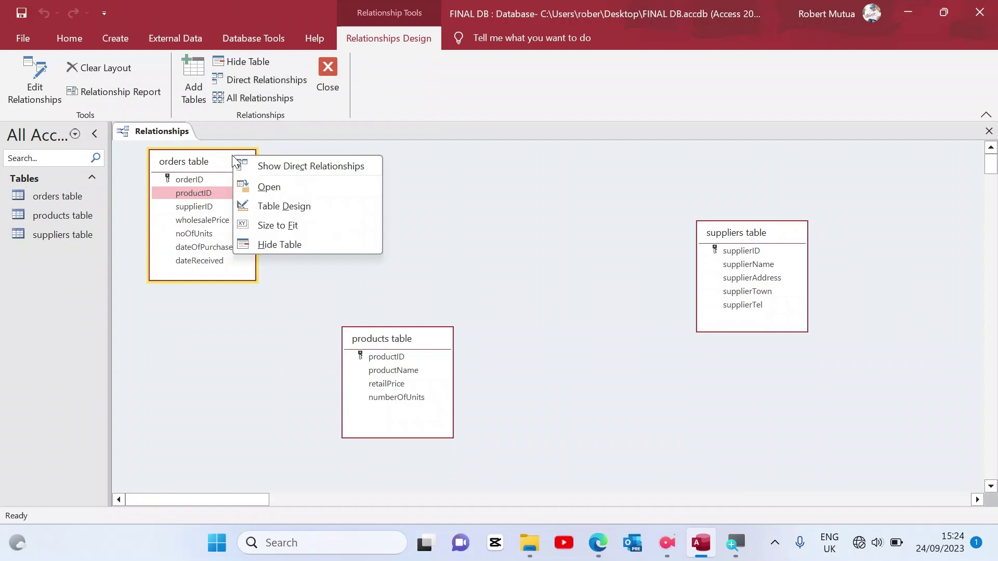
click(279, 207)
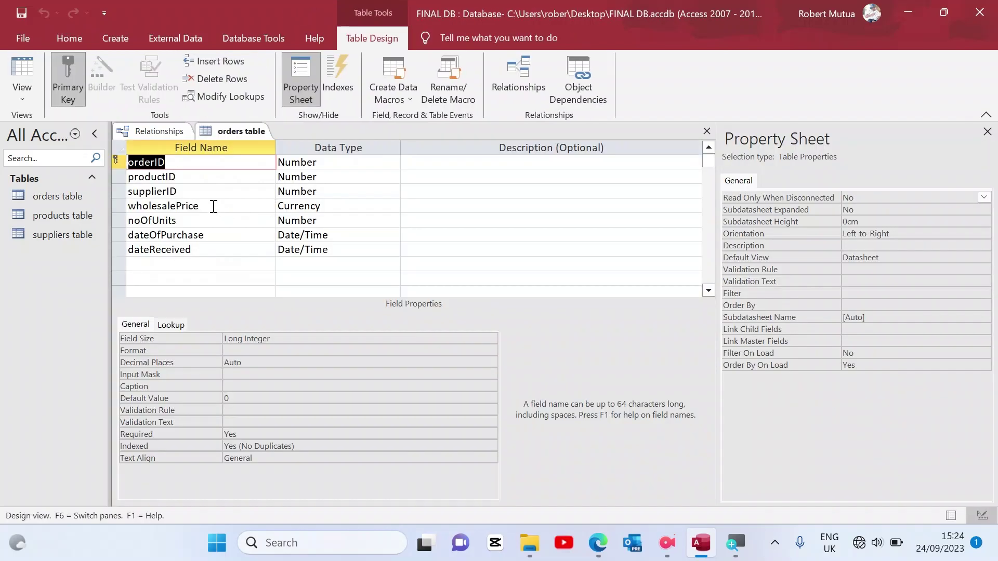
click(209, 180)
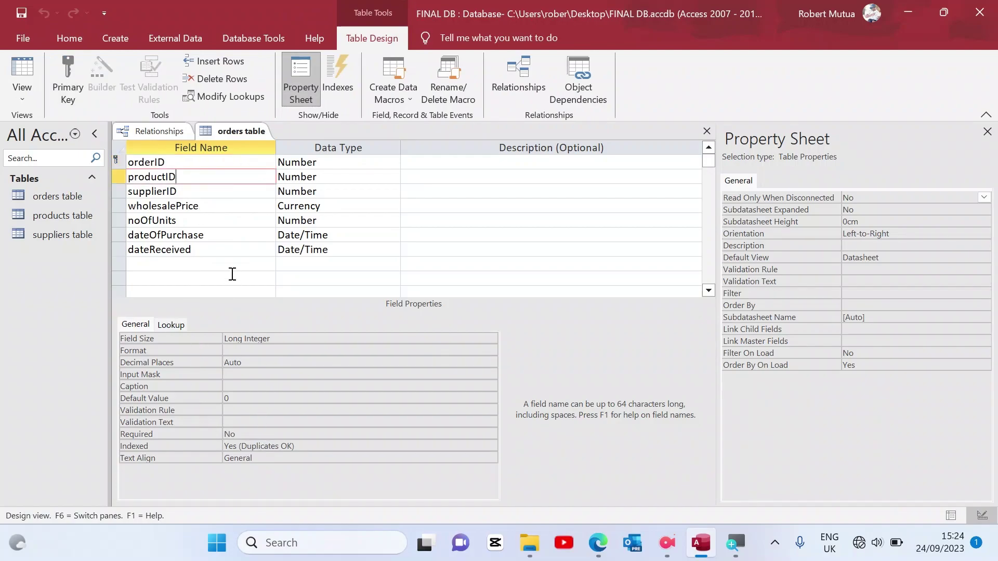
click(266, 446)
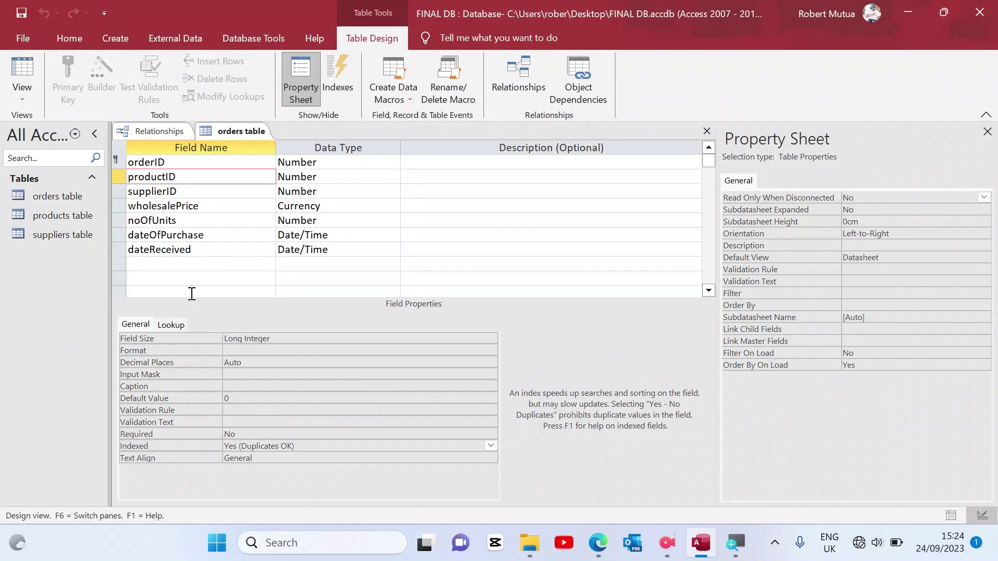
right_click(229, 131)
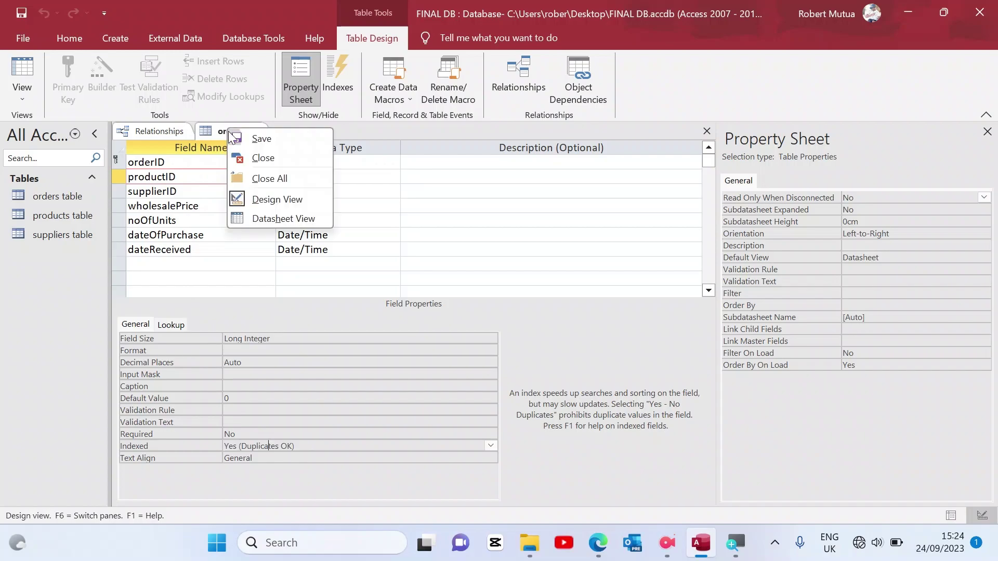
click(262, 156)
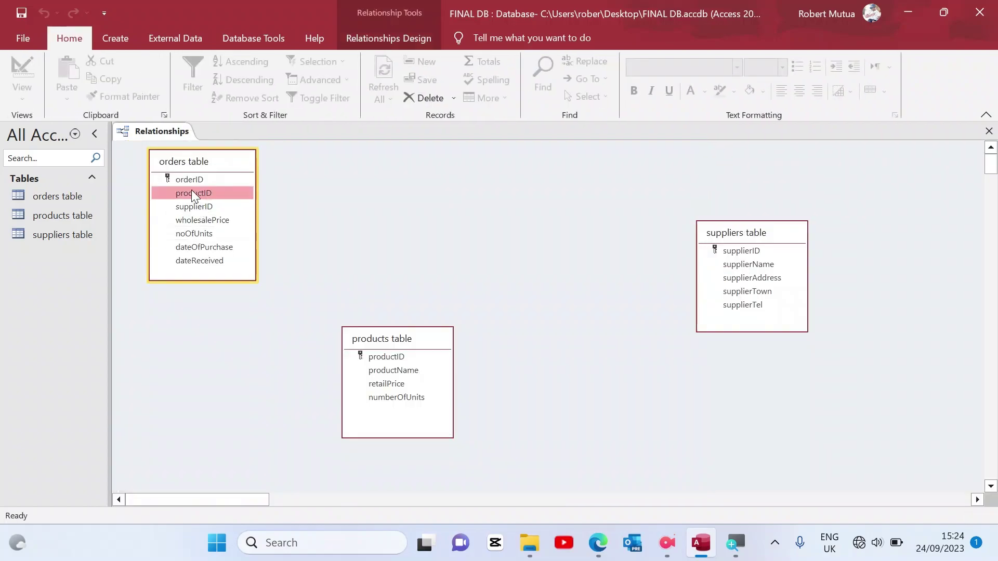
Create the productID relationship between the orders and products tables, enforcing referential integrity with cascading updates and deletes.
drag(193, 193, 320, 316)
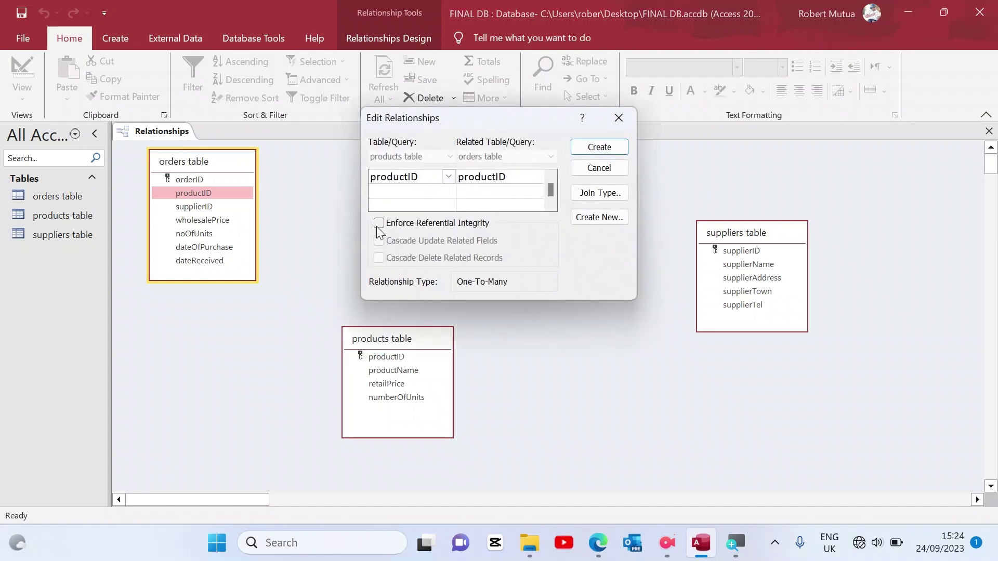
click(379, 223)
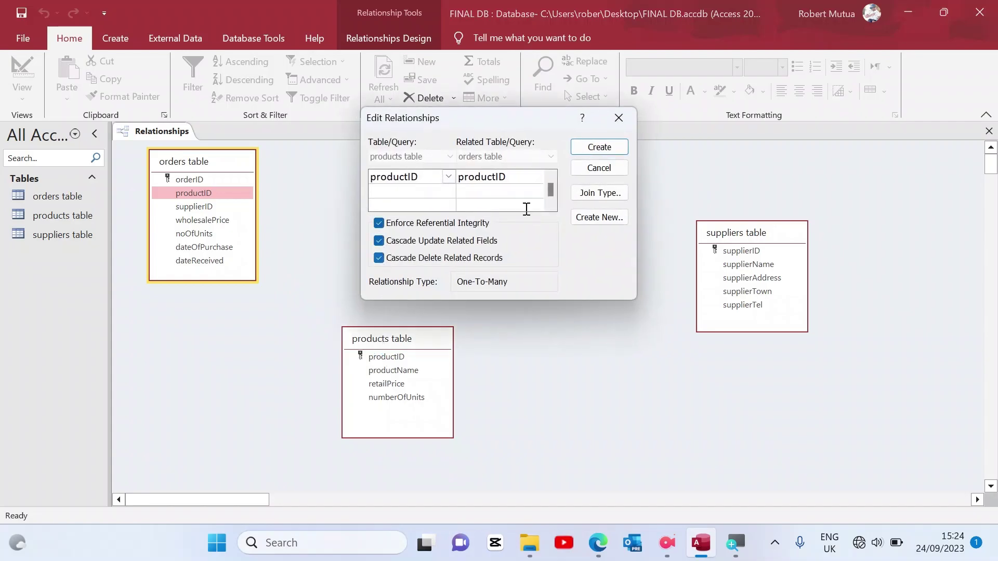
click(599, 147)
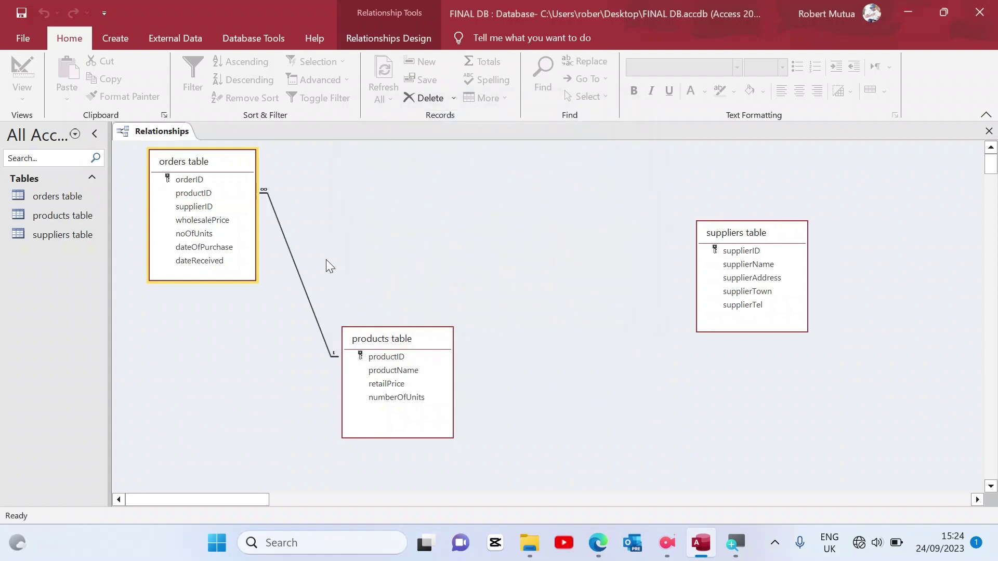
Move the suppliers table closer to the orders table, above the products table in the relationship layout.
click(201, 194)
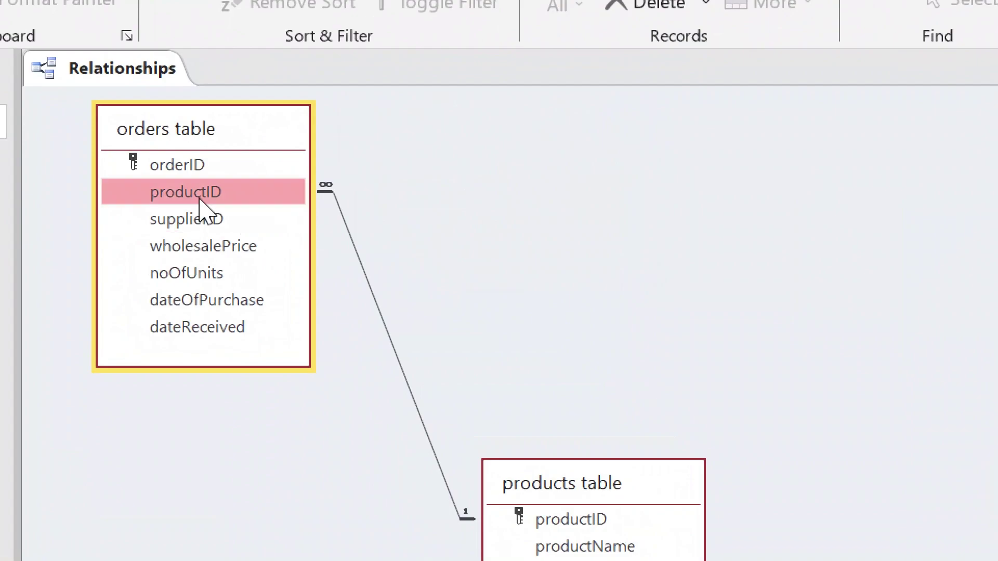
click(205, 221)
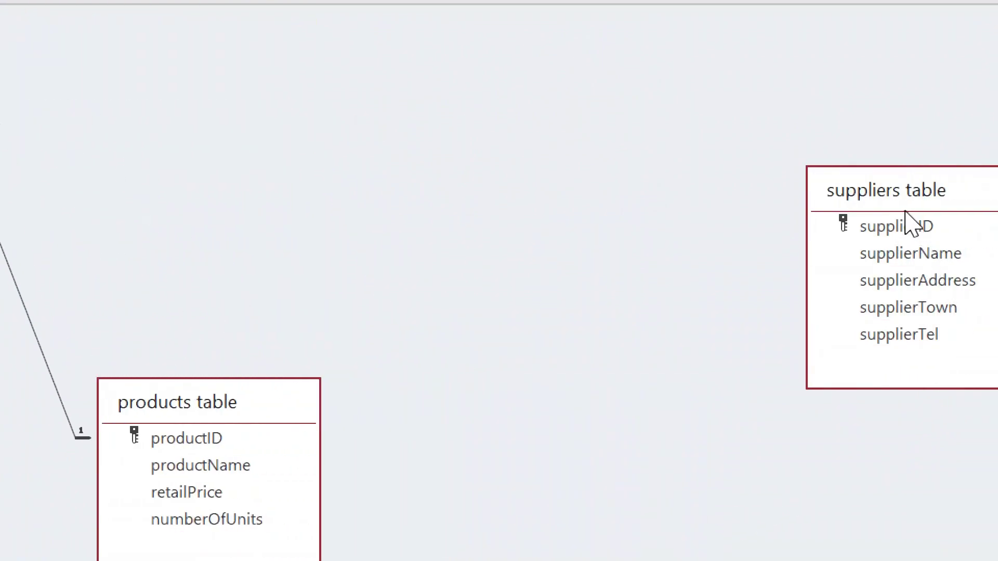
drag(907, 200, 412, 123)
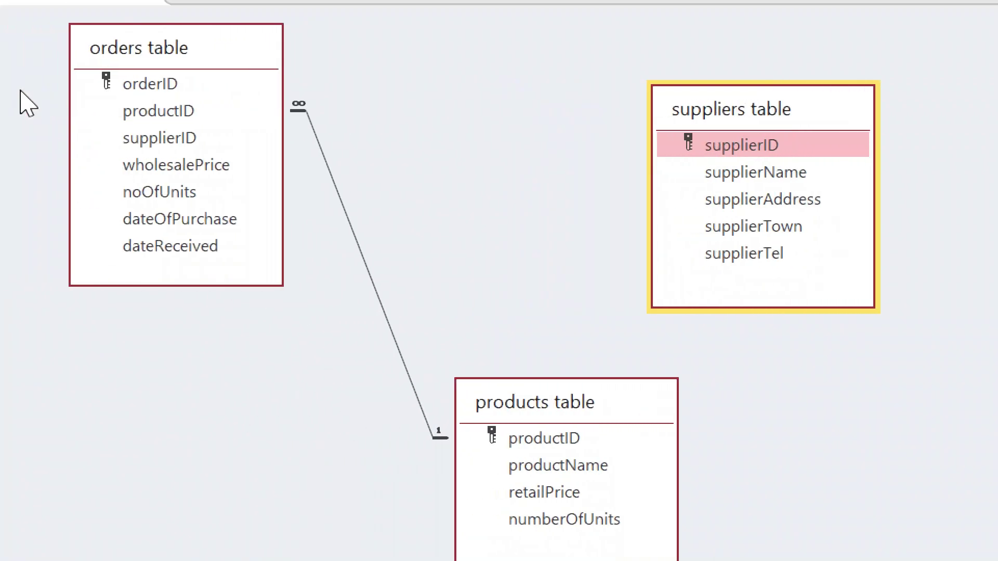
Create the supplierID relationship between the orders and suppliers tables, enforcing referential integrity with cascading updates and deletes.
click(165, 142)
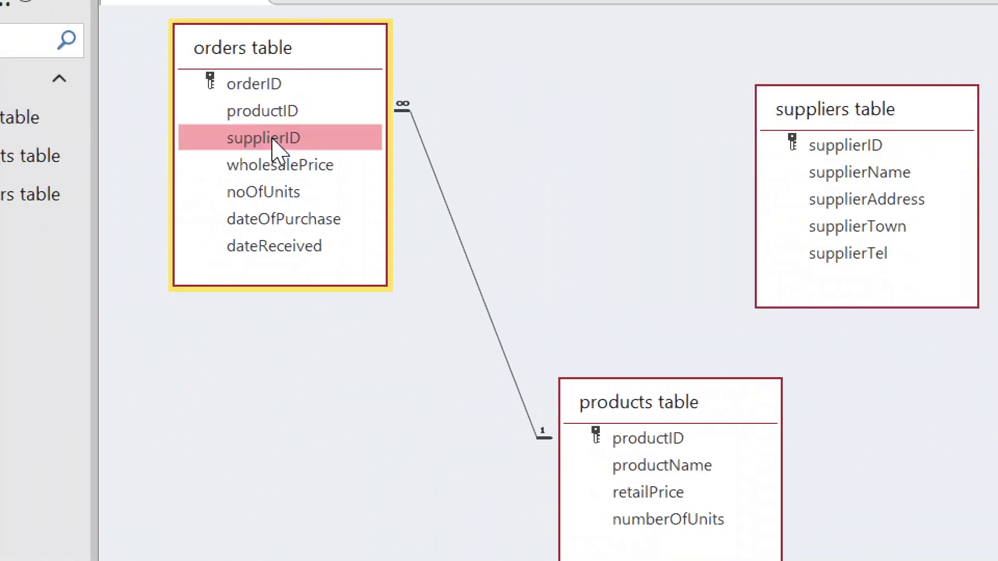
drag(273, 149, 853, 147)
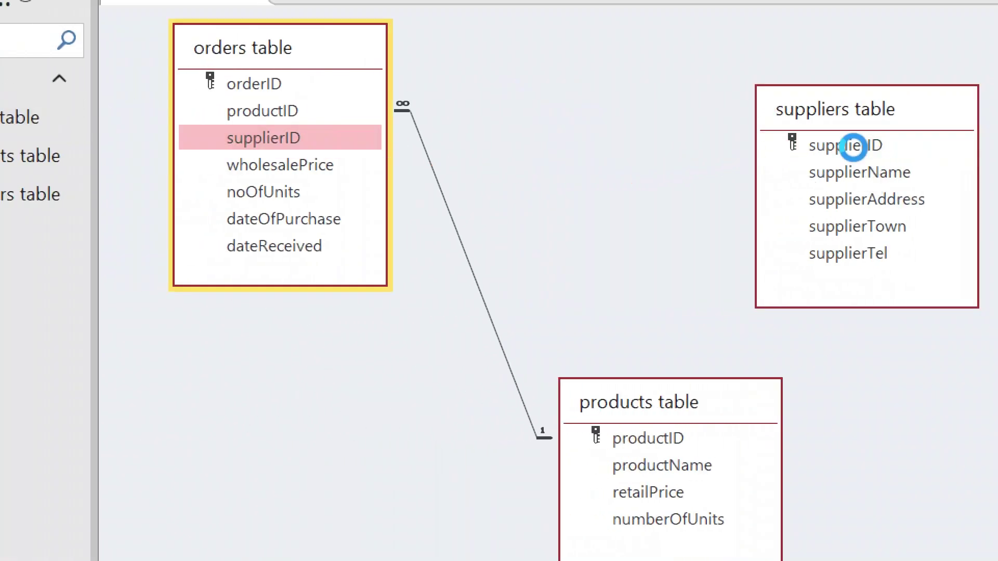
click(633, 172)
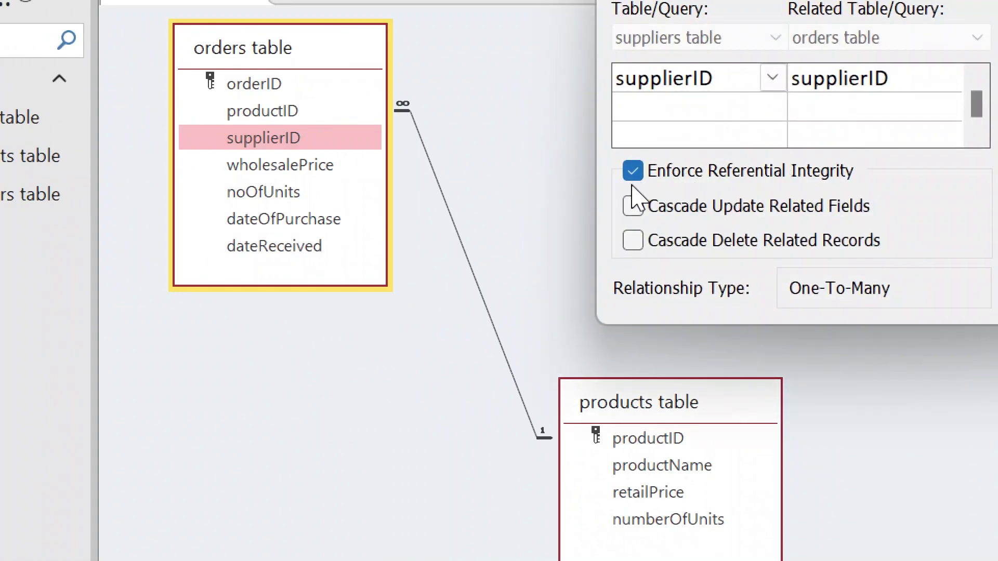
click(633, 206)
click(633, 240)
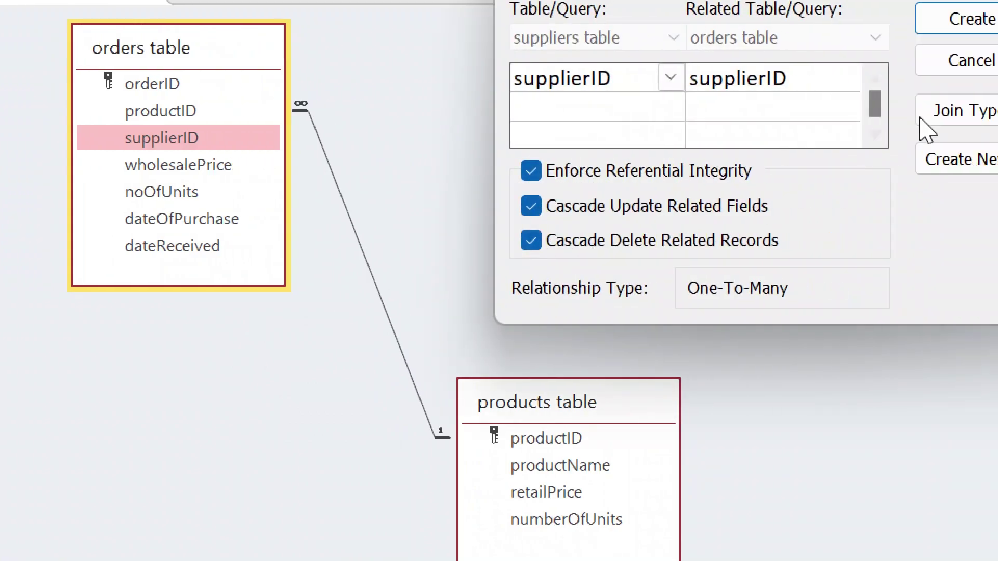
click(875, 61)
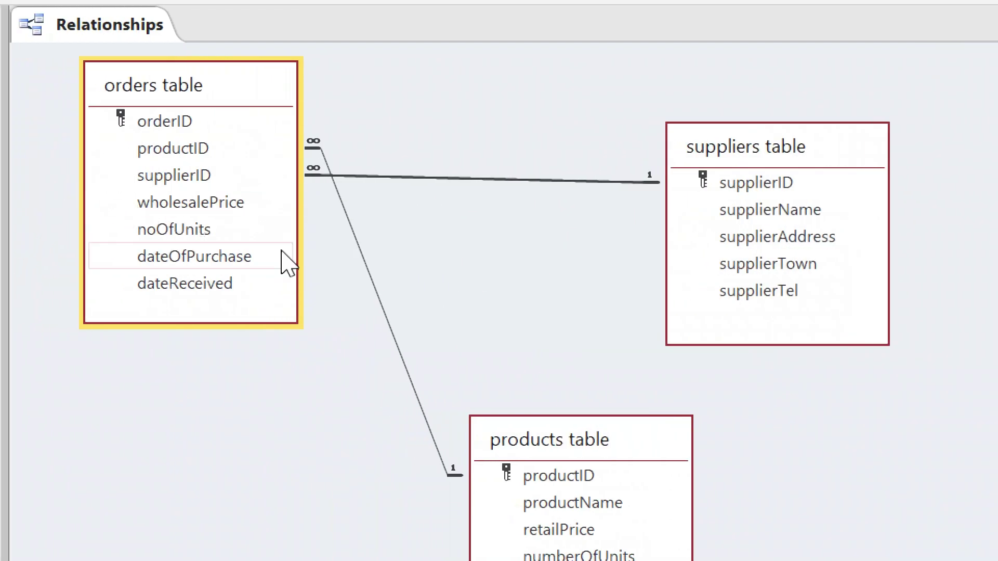
Review the remaining fields of the orders and products tables alongside the relationship lines.
click(170, 205)
click(174, 229)
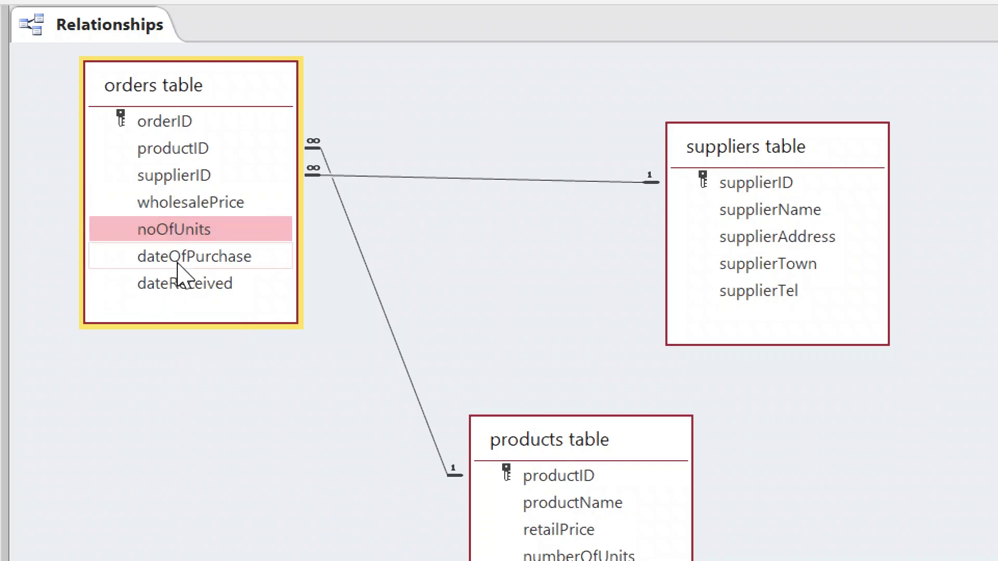
click(179, 262)
click(182, 284)
scroll(717, 530, down, 3)
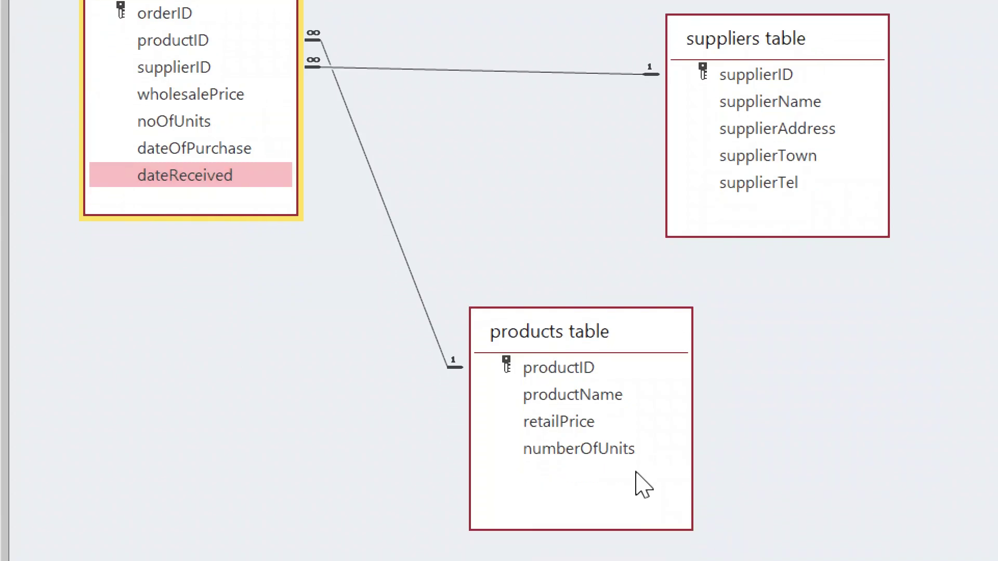
click(597, 445)
click(568, 422)
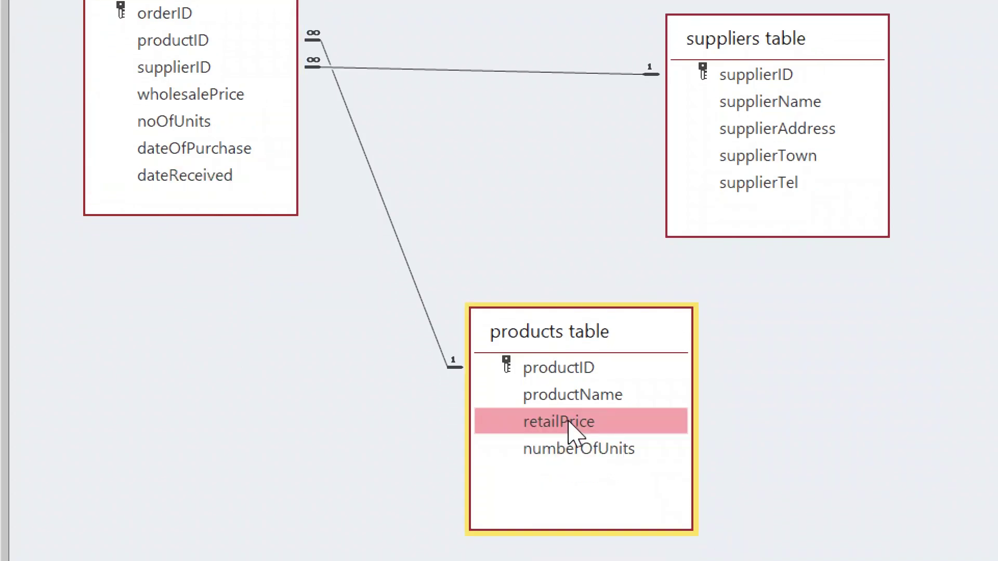
scroll(760, 38, up, 1)
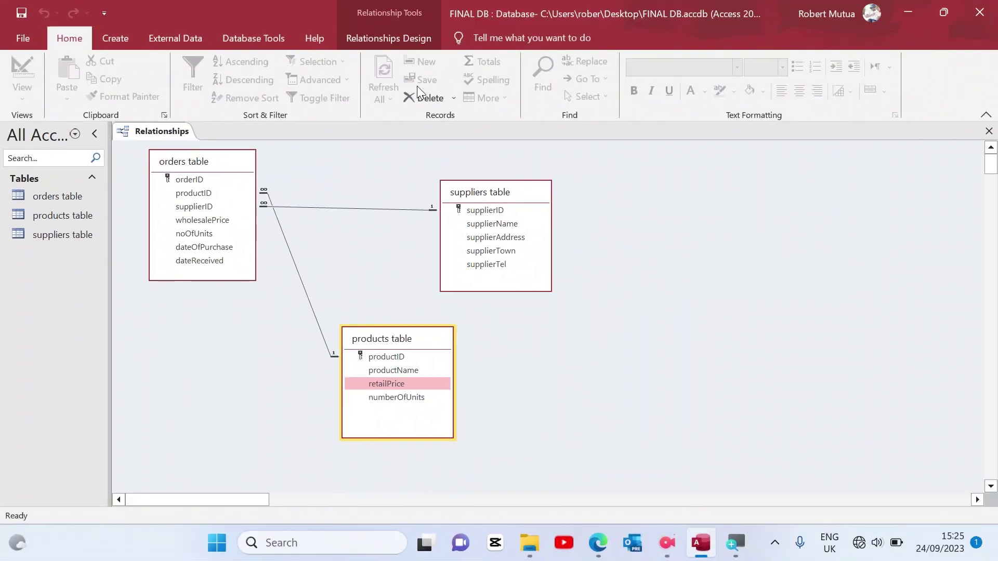
Close the Relationships window and save the changes to its layout.
click(391, 33)
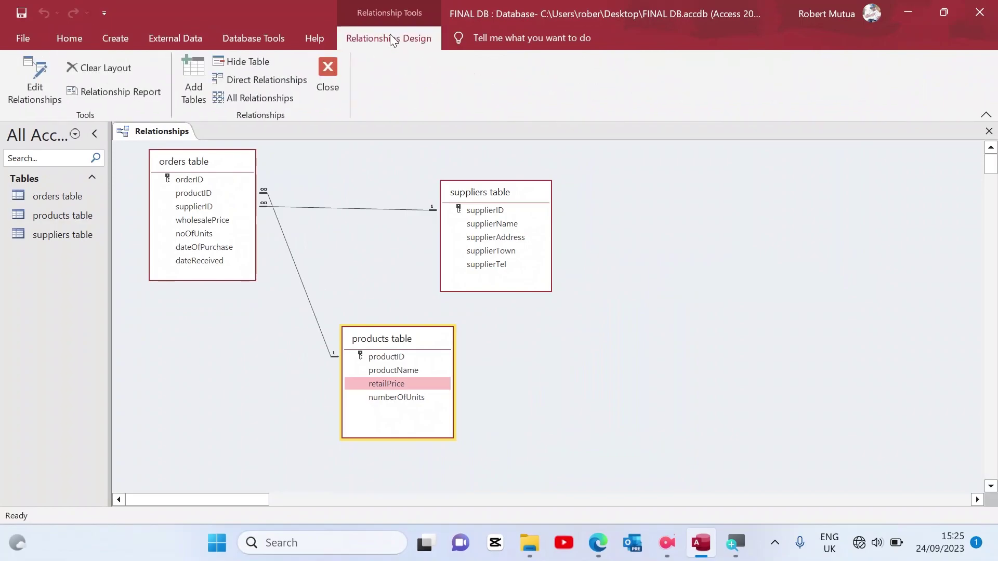
click(327, 73)
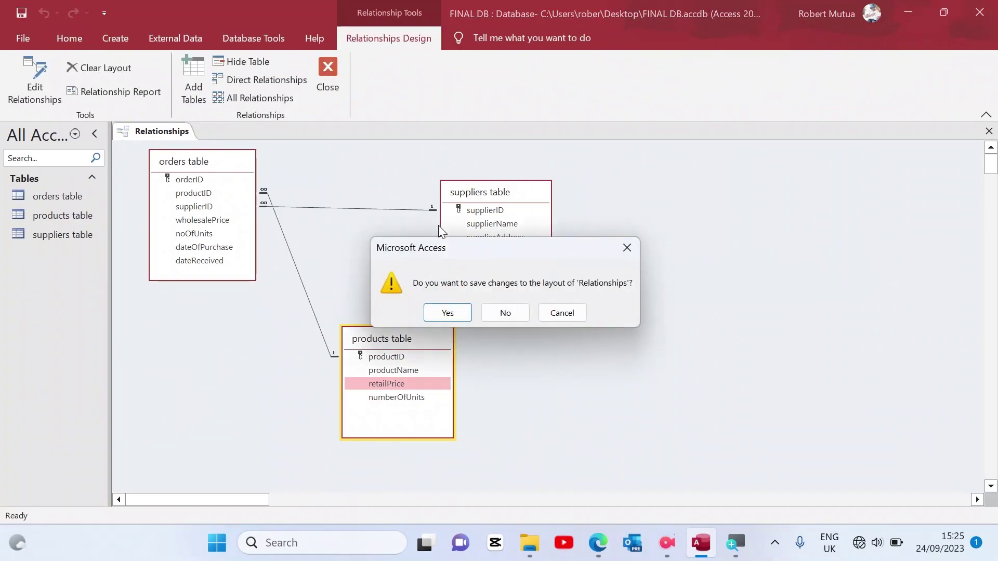
click(446, 312)
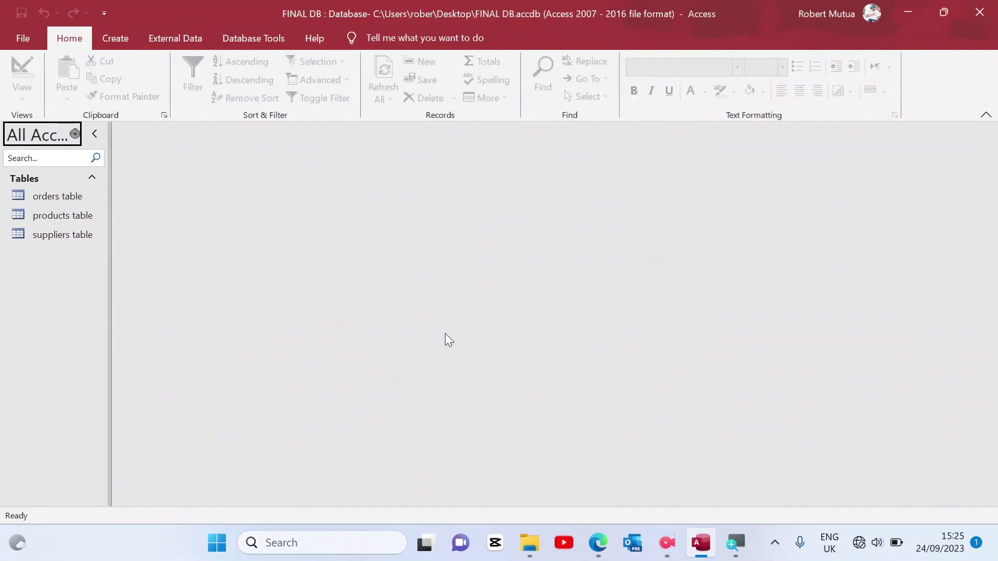
Switch to the exam paper in Edge, review the CHEAP query requirements in part (b)(ii), and return to Access.
click(589, 541)
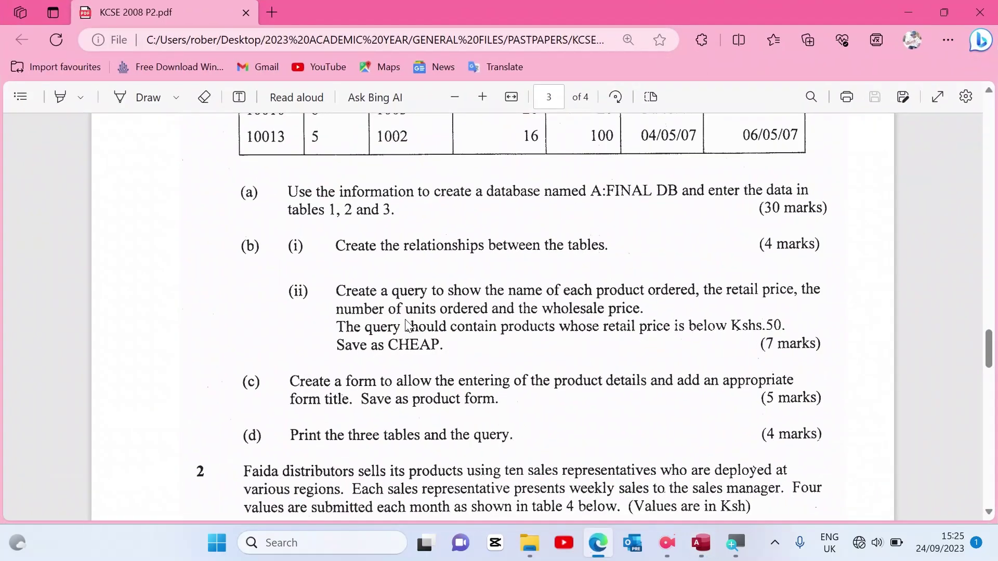
scroll(408, 326, down, 1)
scroll(408, 326, up, 1)
click(702, 543)
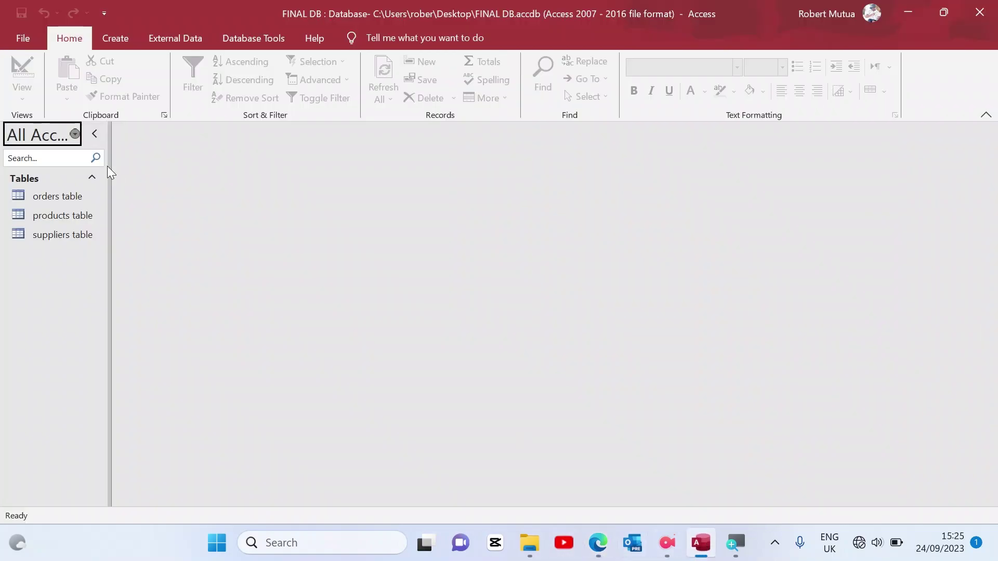
Start a simple query with the Query Wizard, adding the productName and retailPrice fields from the products table.
click(110, 31)
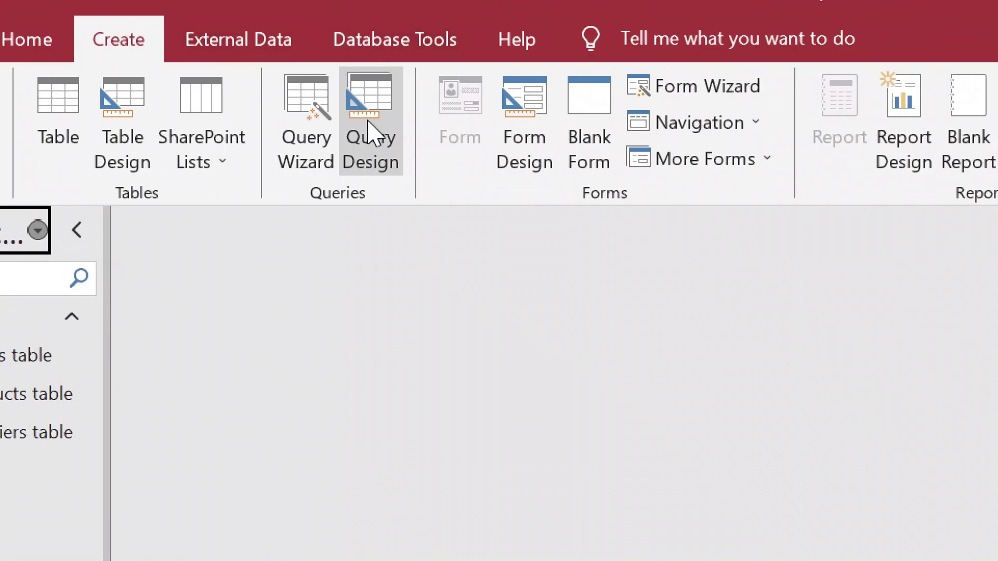
click(317, 134)
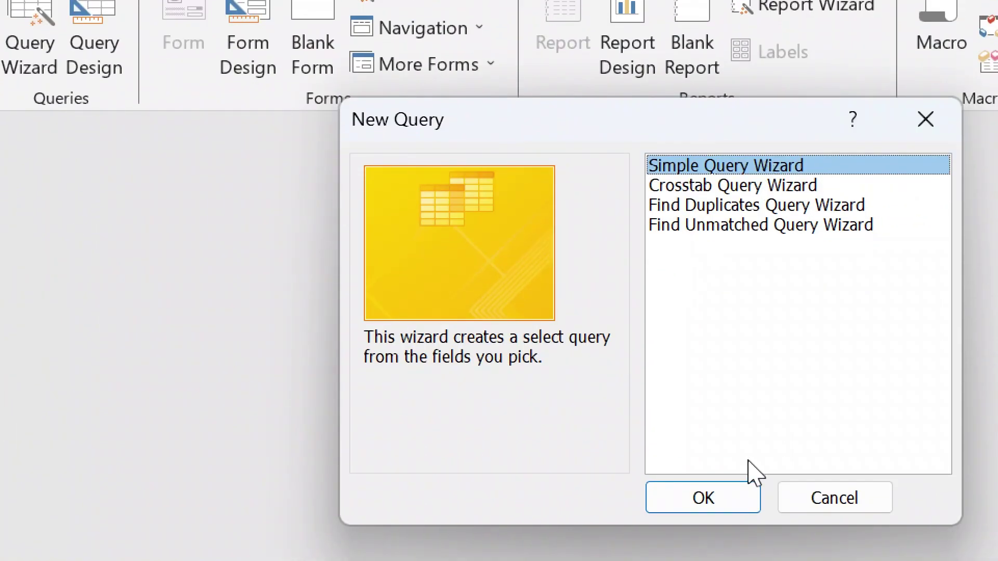
click(741, 501)
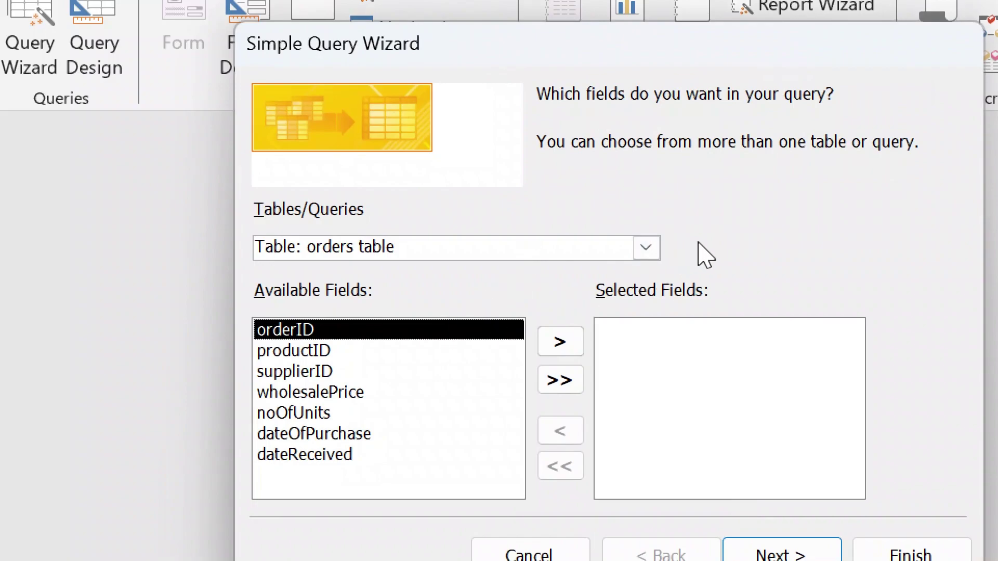
click(645, 251)
click(482, 294)
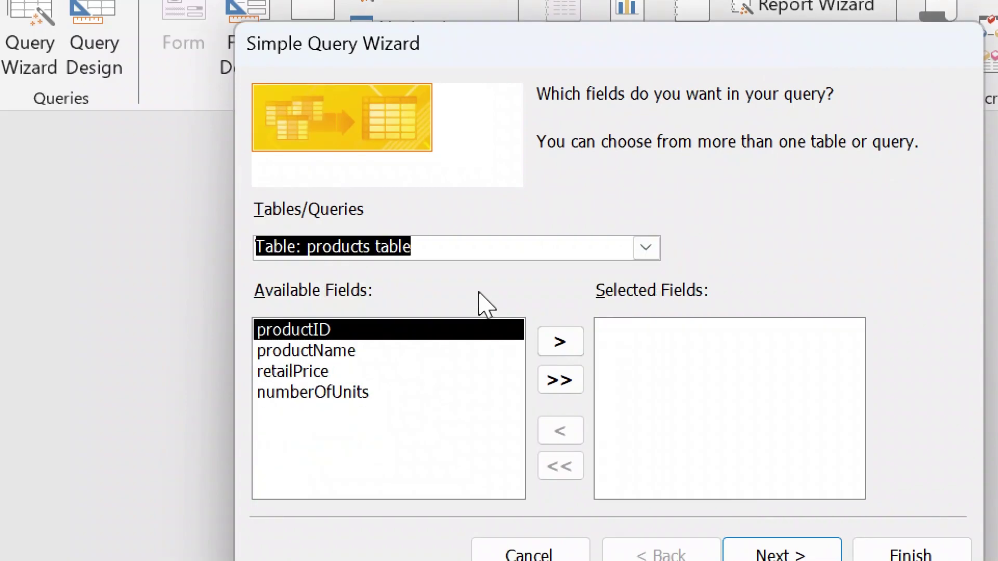
click(318, 350)
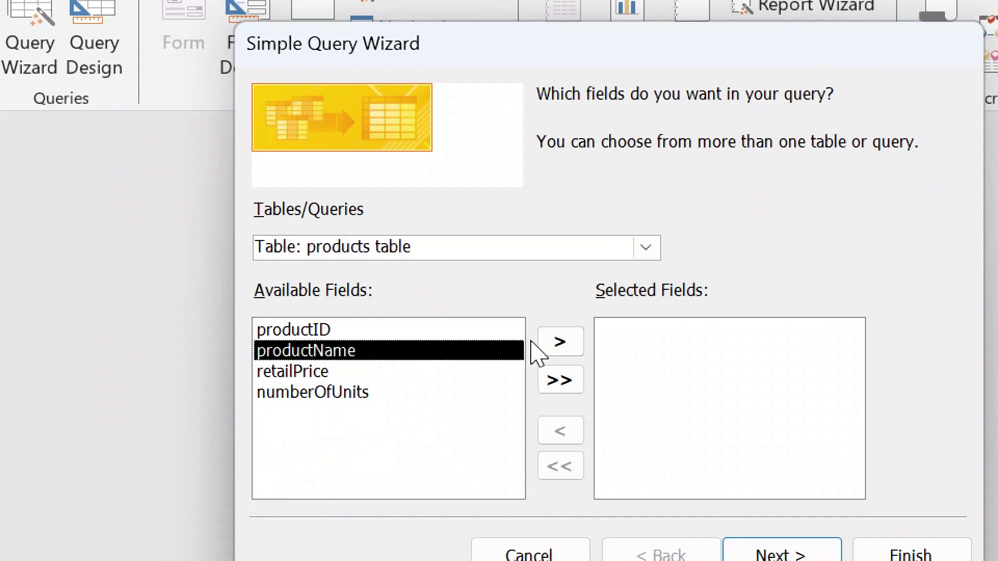
click(559, 342)
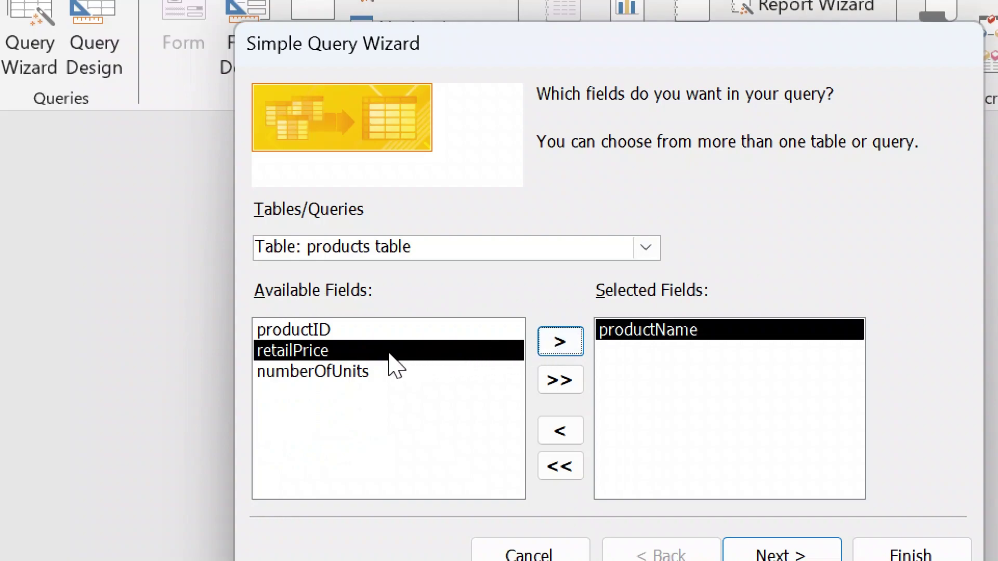
click(561, 343)
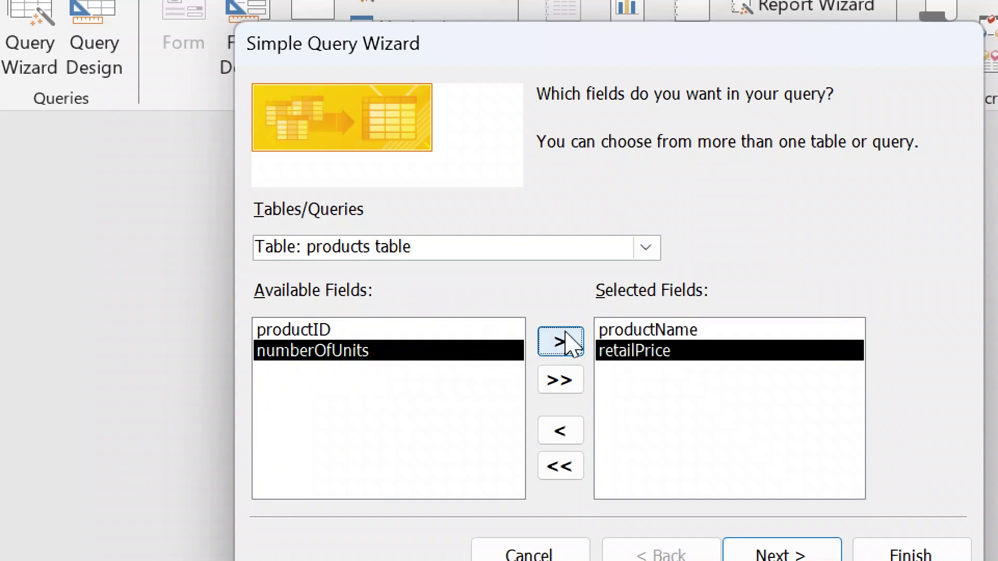
Add the noOfUnits and wholesalePrice fields from the orders table to the query's selected fields.
click(647, 248)
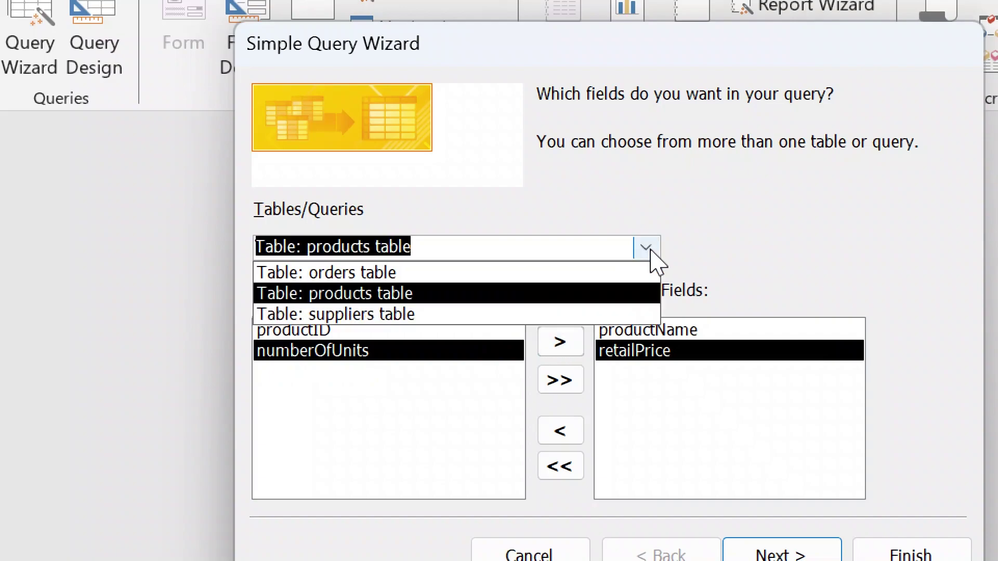
click(540, 273)
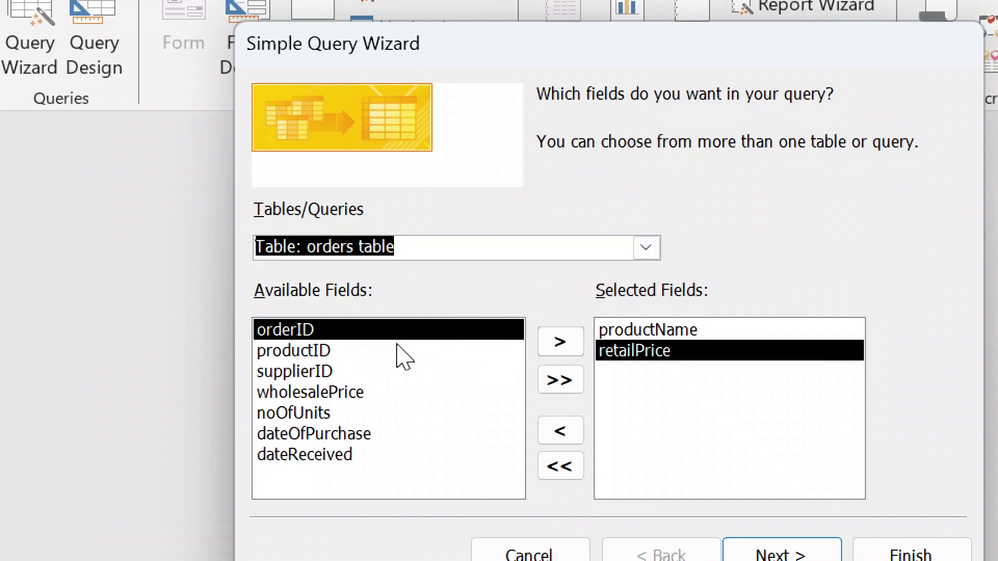
click(333, 413)
click(574, 343)
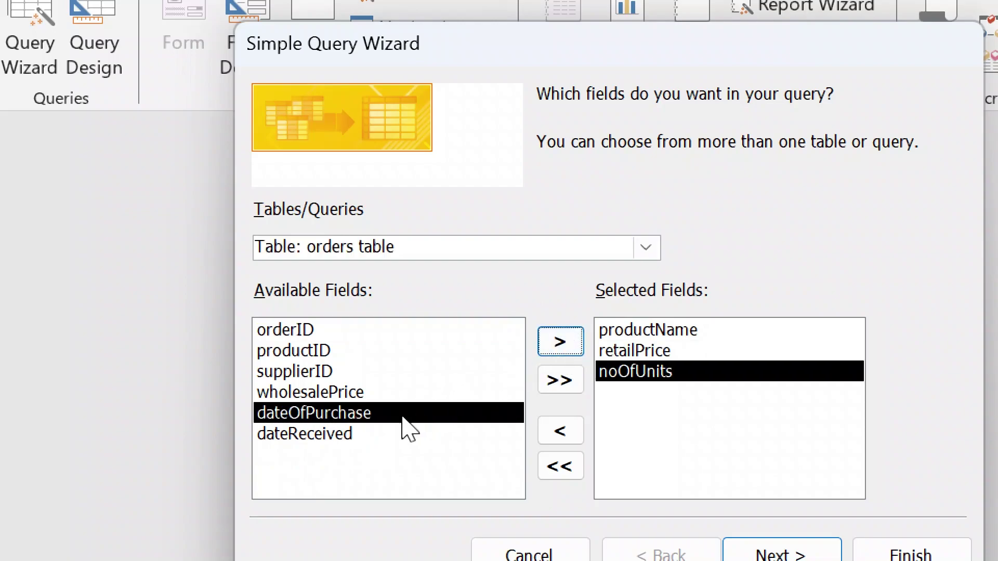
click(353, 393)
click(569, 360)
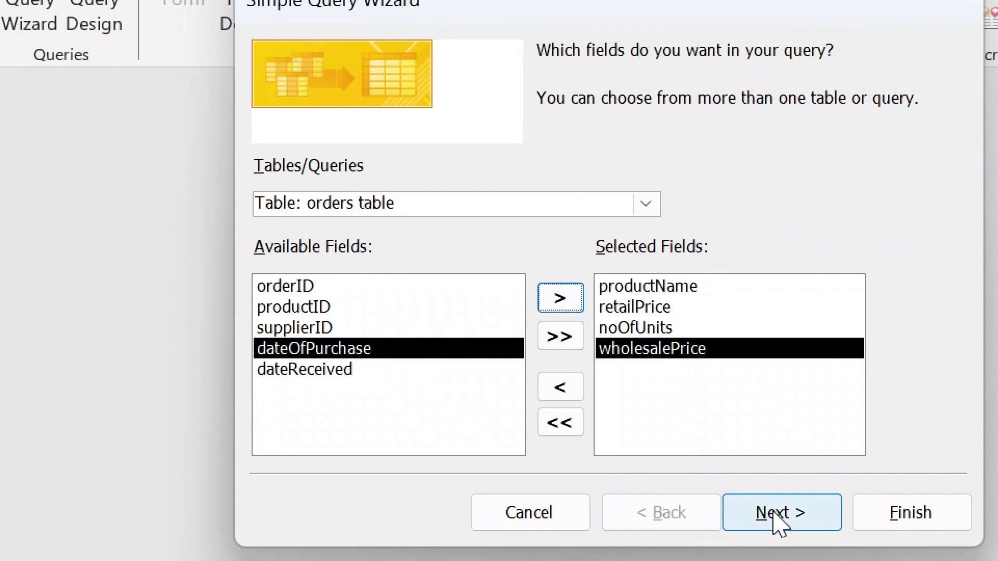
Finish the wizard as a detail query titled CHEAP, opening it to view information, and close its datasheet.
click(787, 556)
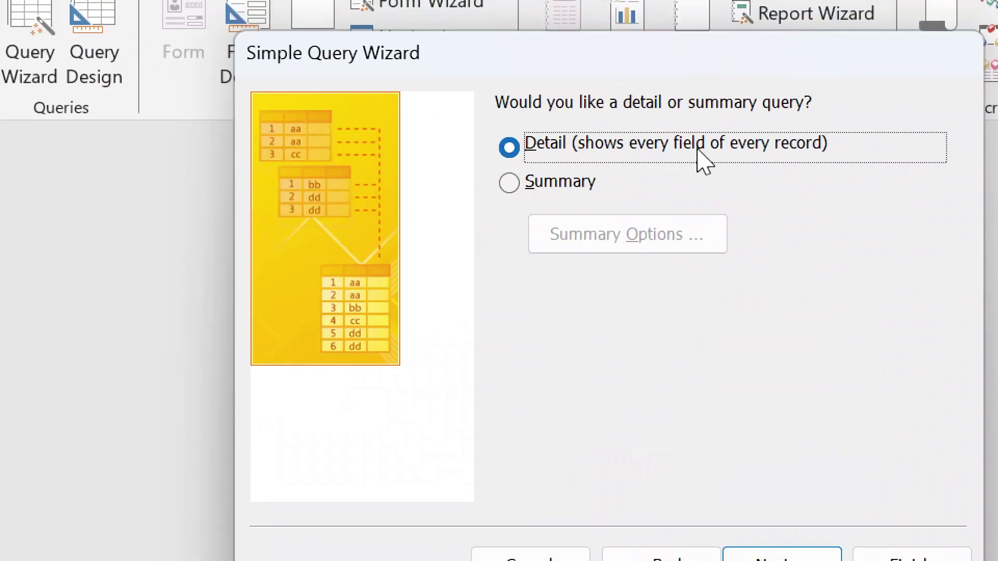
click(794, 495)
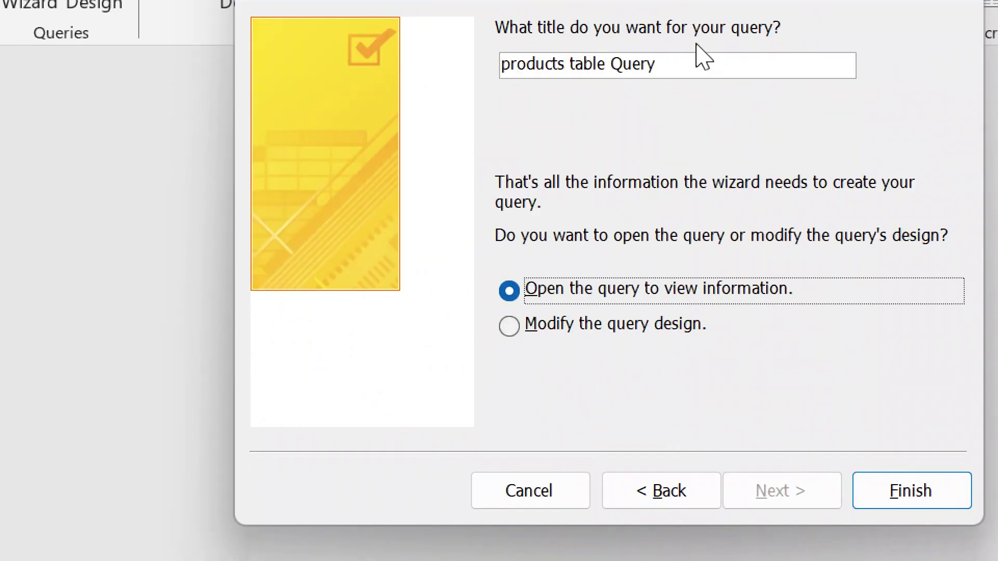
drag(679, 63, 492, 57)
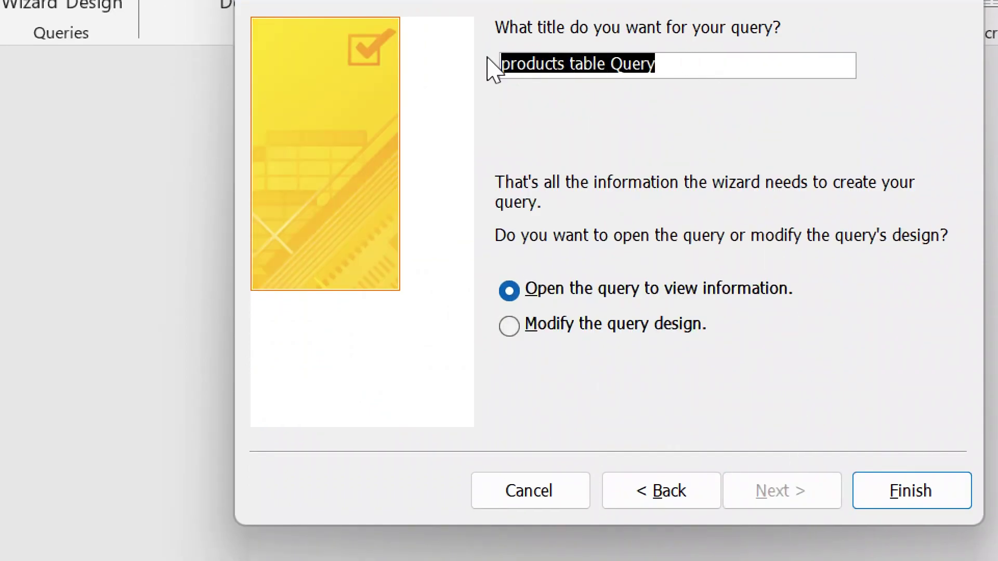
text(CHEAP)
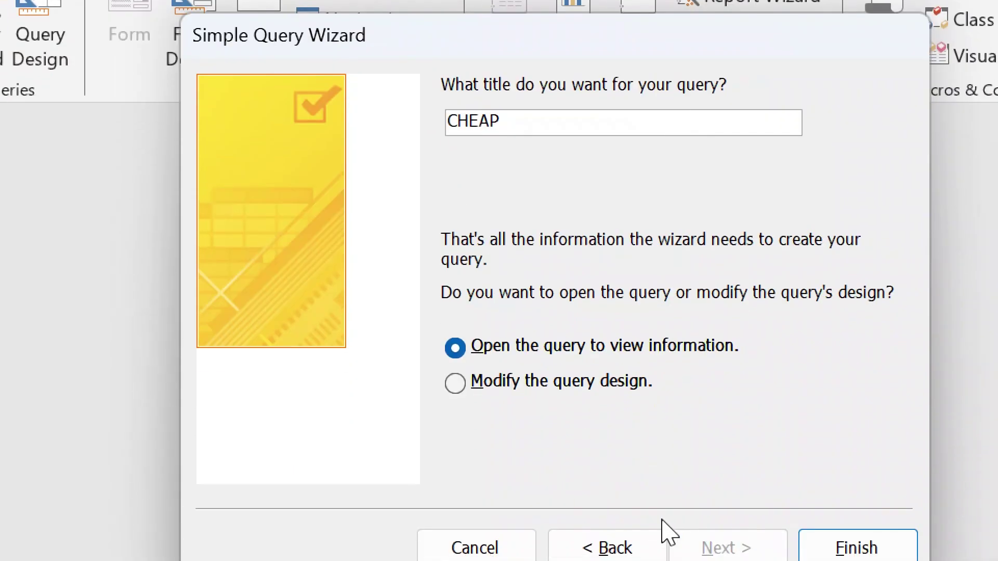
click(812, 543)
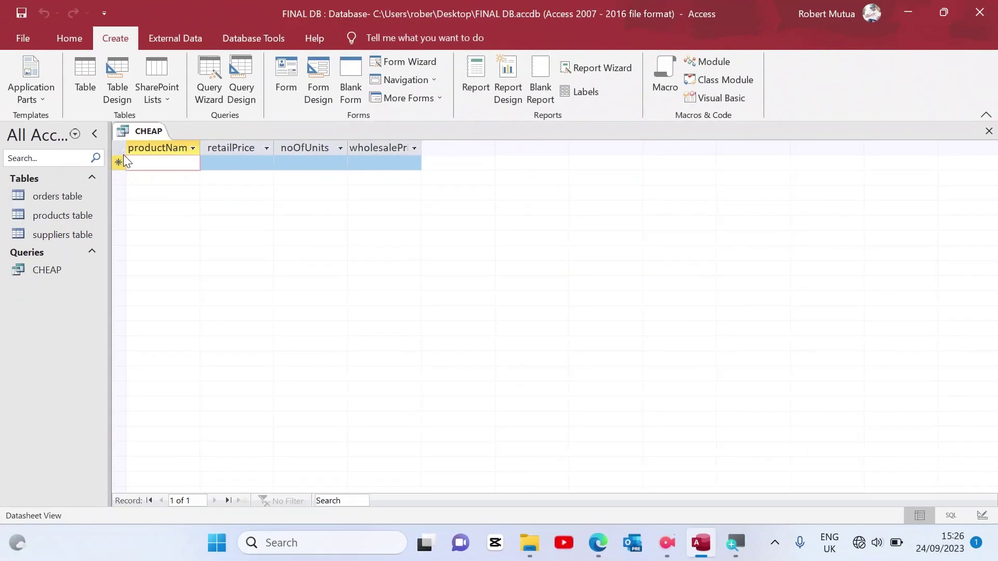
right_click(129, 132)
click(152, 161)
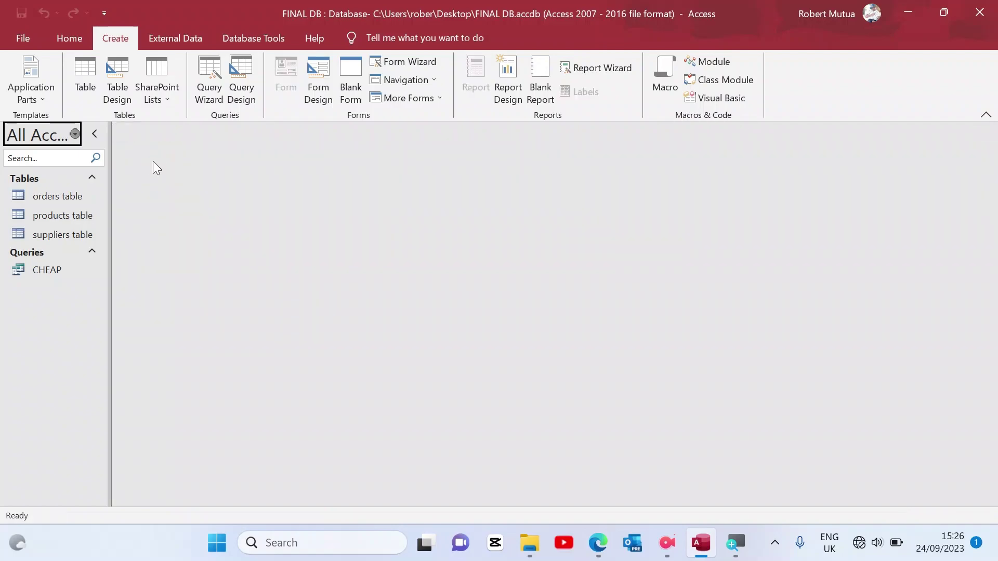
Open the products table and enter the first product as Kimbo 1Kg with retail price 100 and 300 units.
double_click(40, 196)
double_click(42, 213)
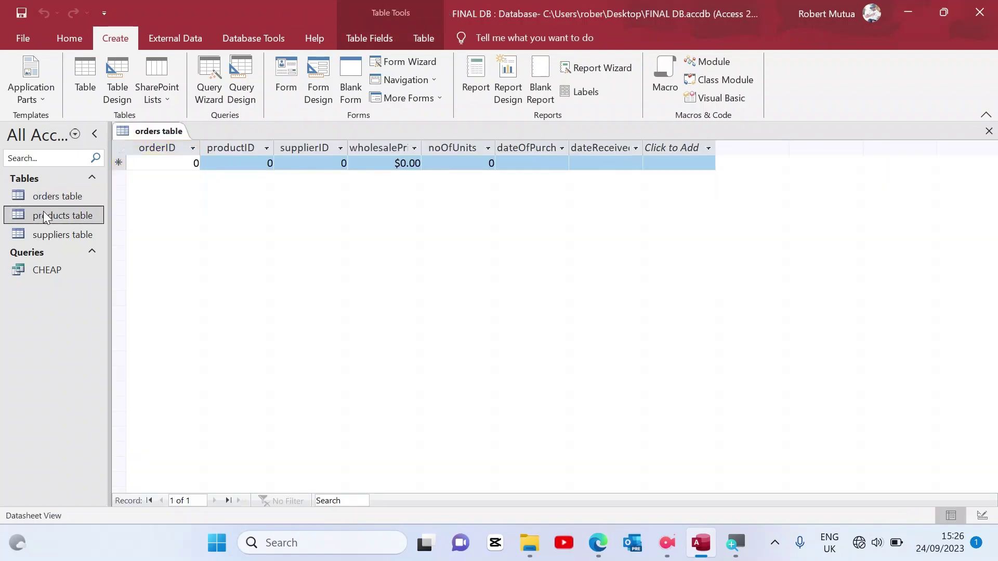
double_click(49, 235)
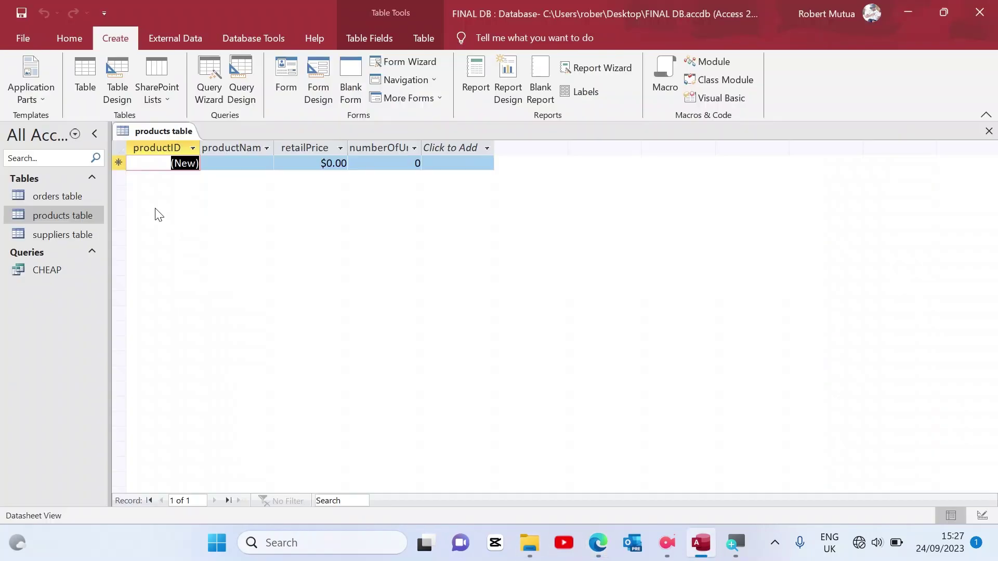
key(Tab)
text(Kimbo 1Kg)
key(Tab)
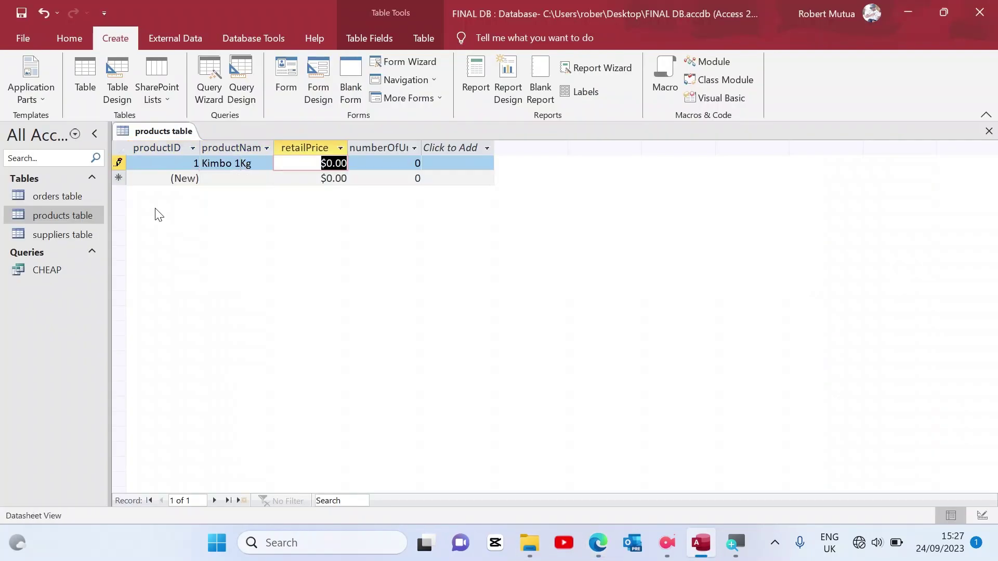
text(100)
key(Tab)
text(300)
key(Tab)
key(Tab)
Add products Cowboy 1kg (120, 180), Batteries AAA (50, 200), Salt 1kg (25, 45), Sprite 300ml (20, 87) and Dasani 500ml (30, 65).
text(Cowboy 1kg	120	180		Batteries AAA	50)
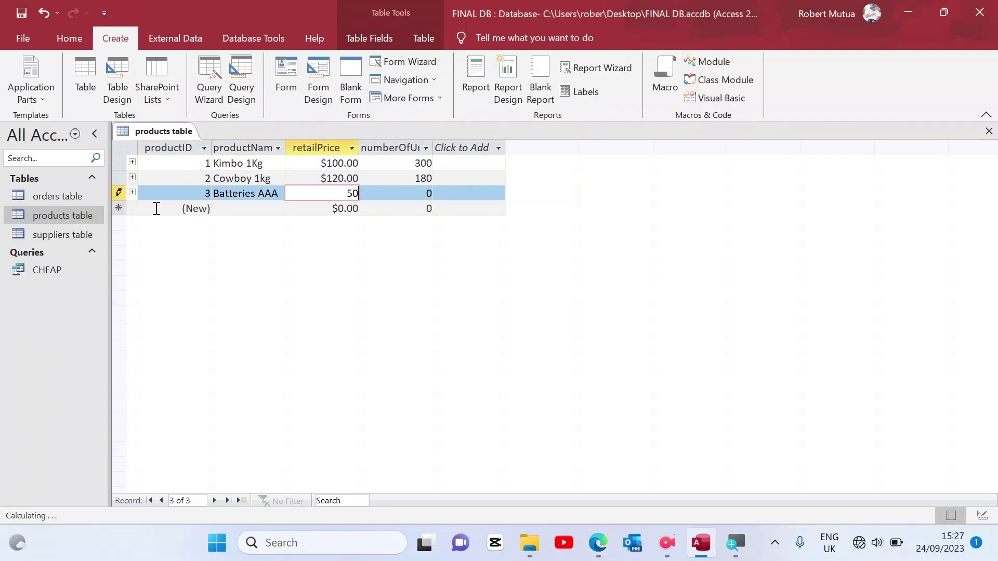
text(	200		Salt 1kg	25	45		Sprite 300ml	20	8)
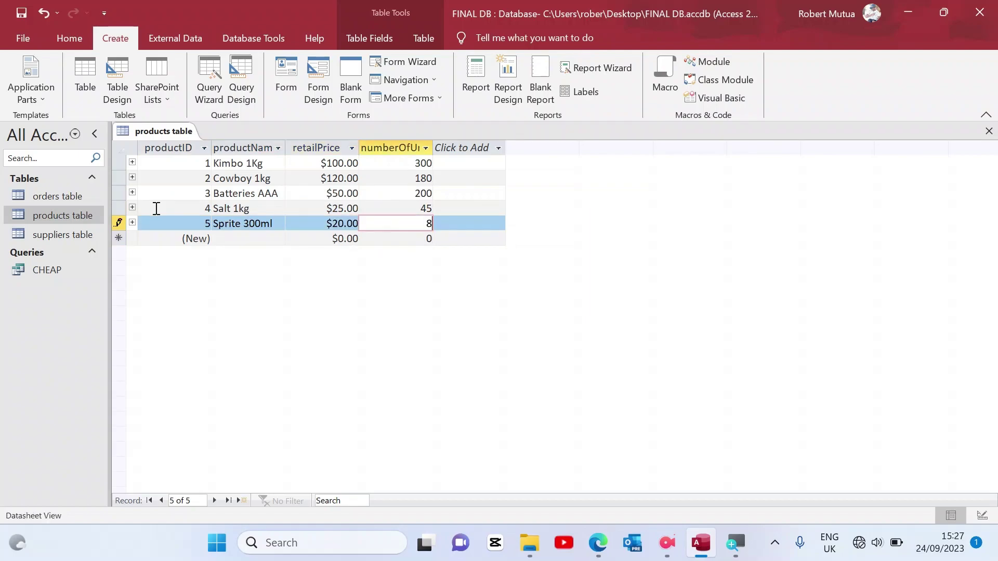
text(7		Dasani 500ml	30	65		Baking Flour)
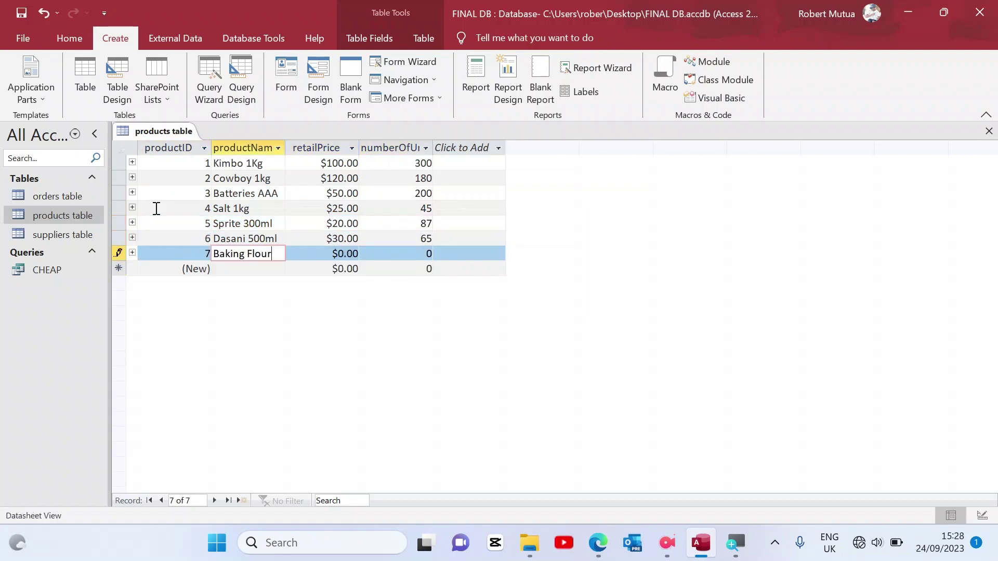
Add Baking Flour 2Kg (89, 89), Batteries D (60, 32), Layersmash 70 (1050, 54) and Omo 200g (35, 21), and close the products table.
text( 2K)
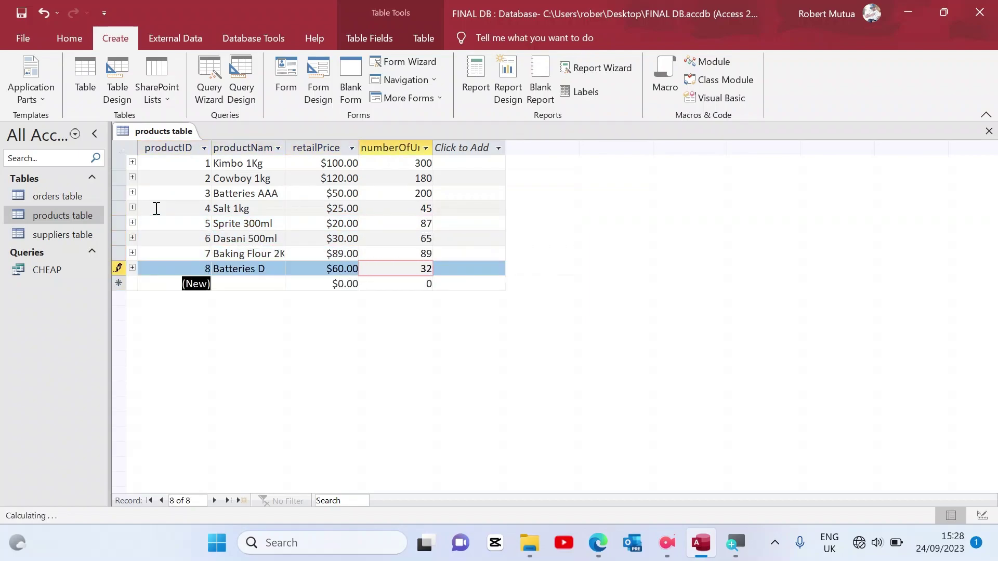
text(g	89	89		Batteries D	60	32		Layersmash 70	1050	54		Omo)
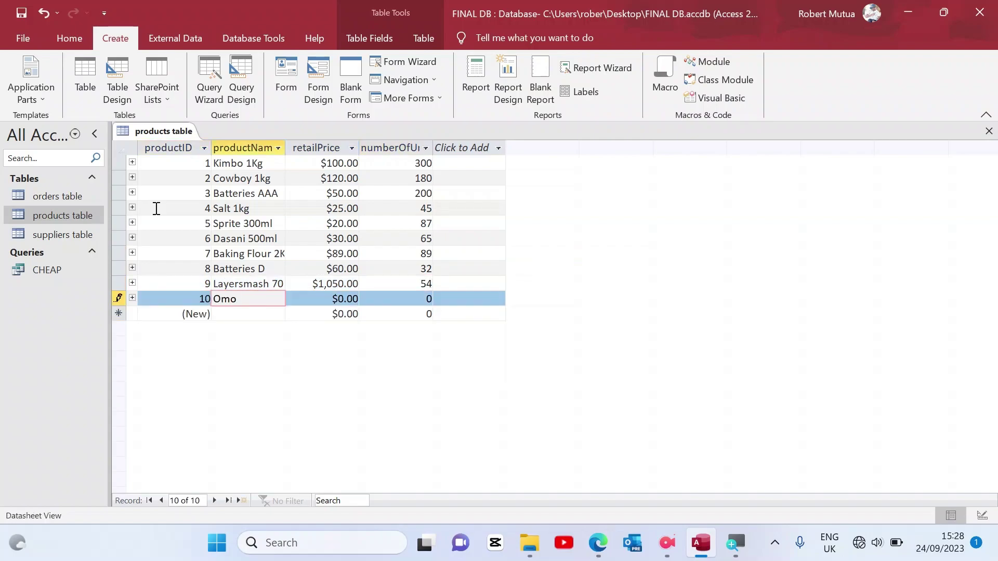
text( 200g	35	21)
right_click(163, 131)
click(182, 155)
Following the exam paper's Table 2, enter suppliers 1001 Eveready (Kitale), 1002 Unilever (Thika) and 1003 Bidco (Nairobi) with addresses and telephone numbers in the suppliers table.
double_click(62, 234)
key(alt+Tab)
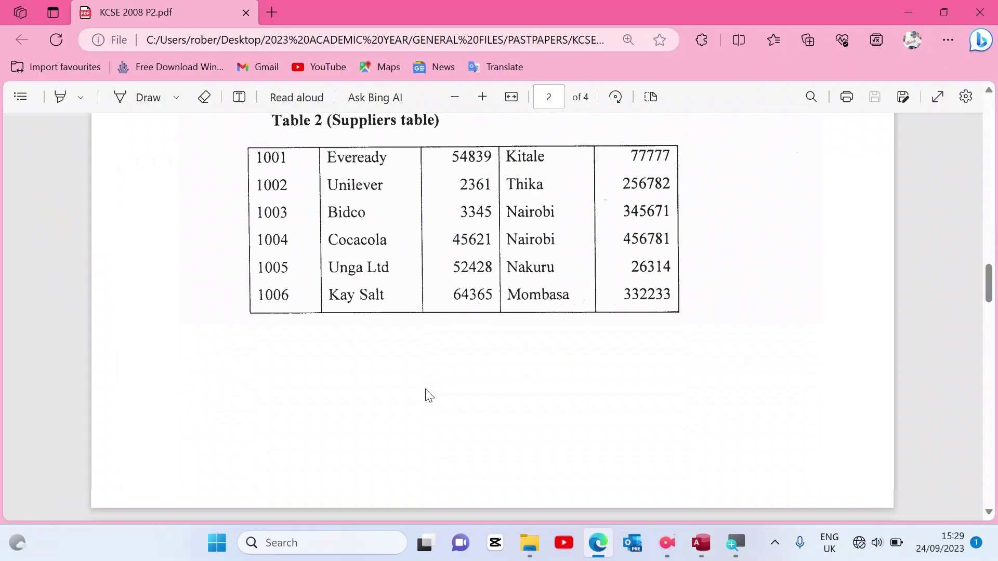
key(alt+Tab)
text(1001	Eveready	54839	Kitale)
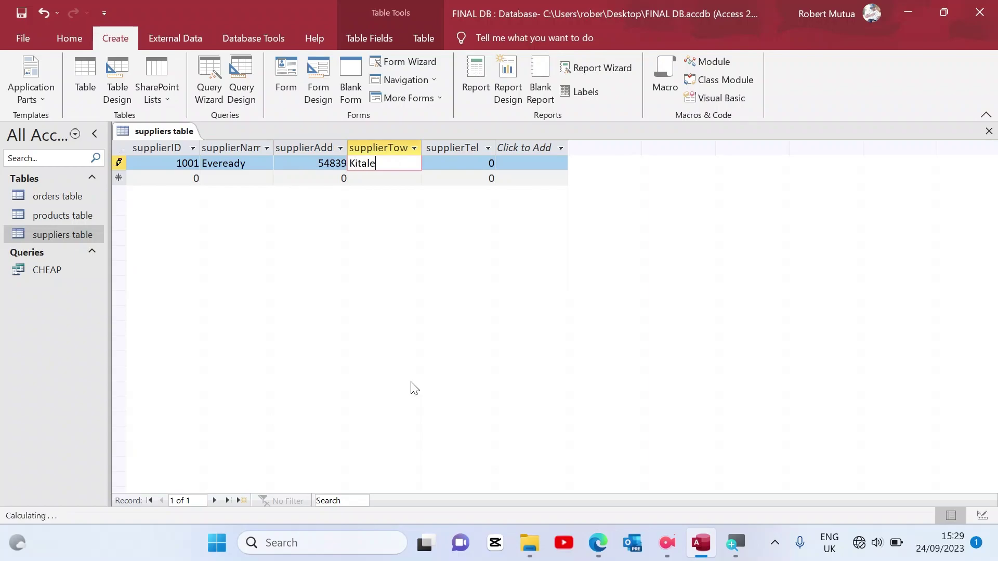
text(	77777	1002	Unilever	2361	Thika	)
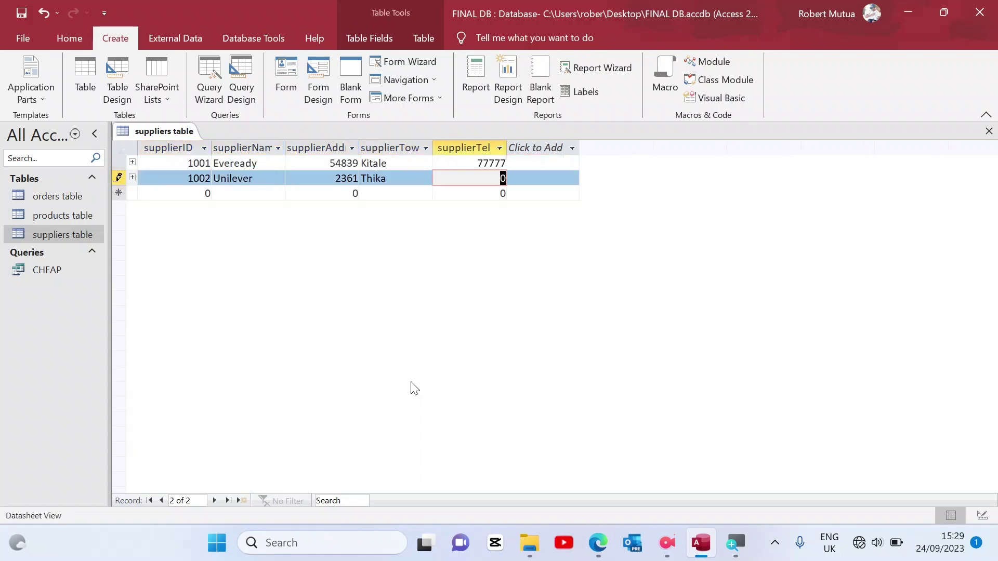
text(256782	1003	Bidco	3345	Nairobi	345)
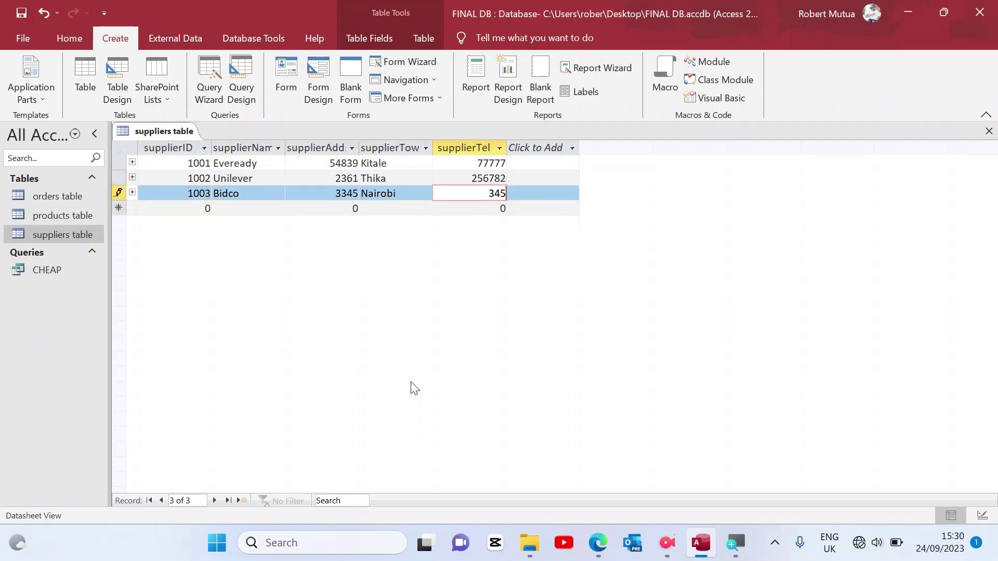
Add suppliers 1004 Cocacola (Nairobi), 1005 Unga Ltd (Nakuru) and 1006 Kay Salt (Mombasa) with addresses and telephone numbers, and close the suppliers table.
text(671	1004	Cocacola	45621	Nairobi	456781	)
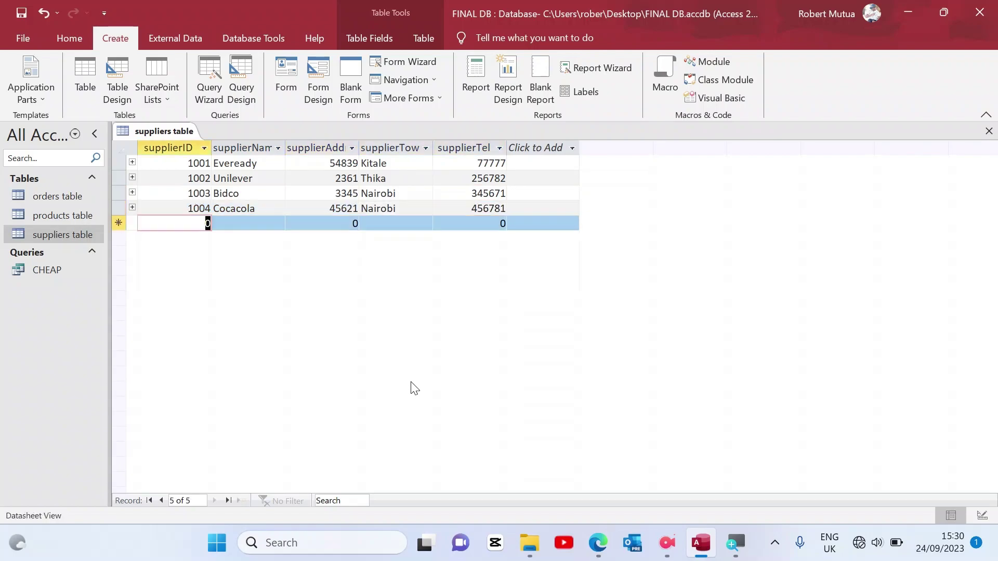
text(1005	Unga Ltd	52428	Nakuru	26314	1006	Kay S)
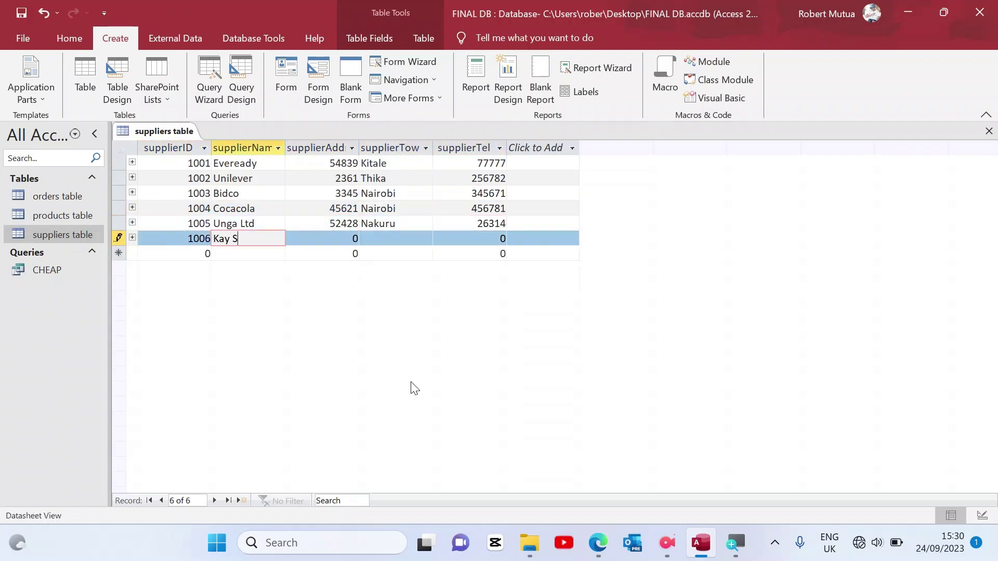
text(alt	64285	Mombasa	312223)
right_click(181, 133)
click(207, 156)
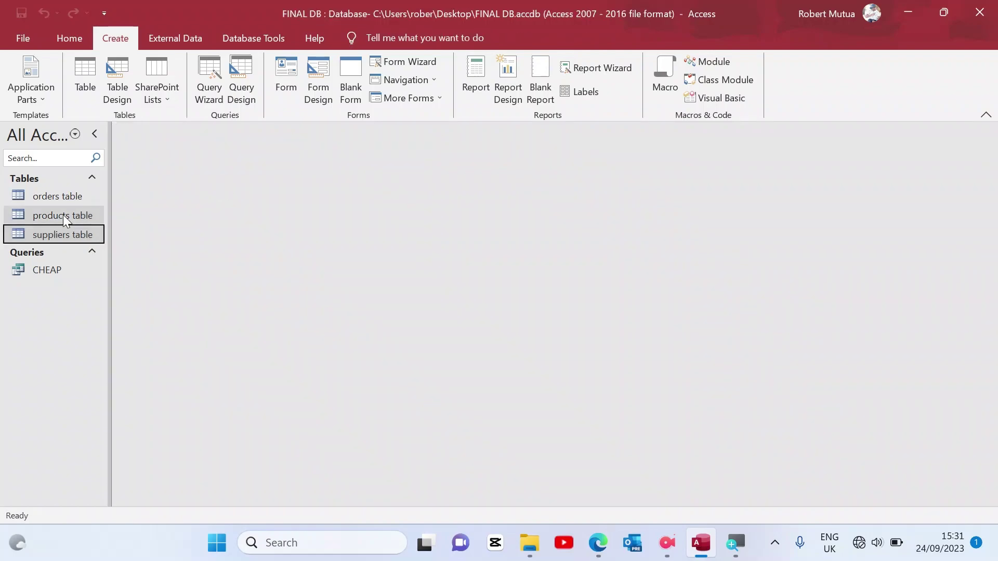
Following the exam paper's Table 3, enter the orders table's first two records: product 1 (1002, 23, 20, 12/04/2007, 13/04/2007) and product 5 (1003, 16, 40, 11/11/2006).
key(alt+Tab)
scroll(412, 423, down, 5)
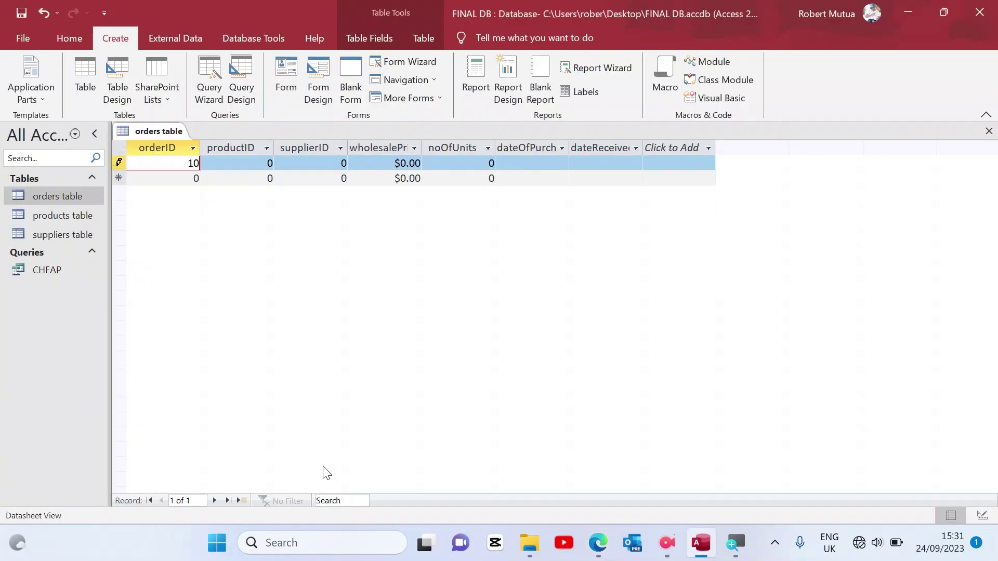
text(001	1	1002	$23.00	20	12)
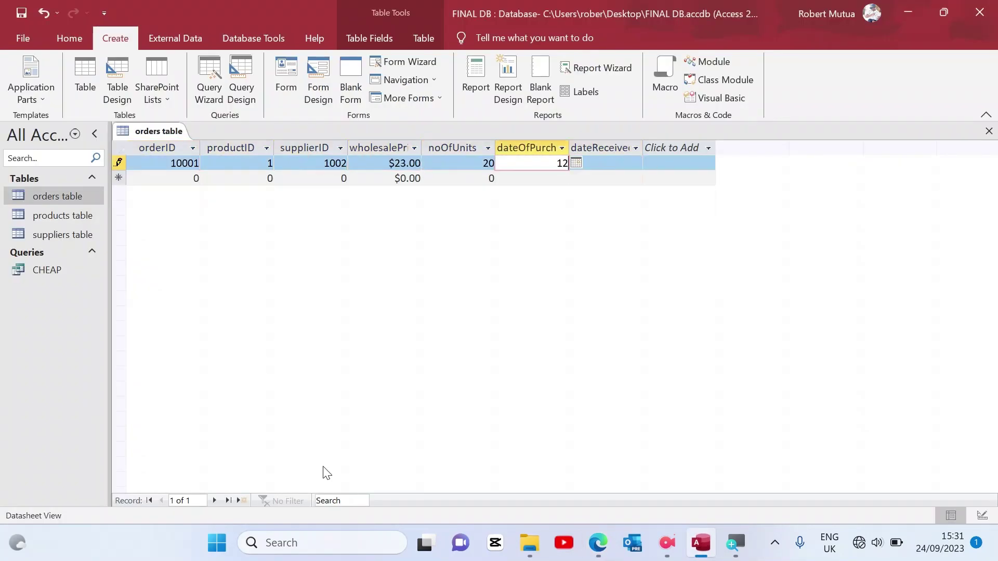
text(/04/2007)
key(Tab)
text(13/04/0007	10002	5	1003	25)
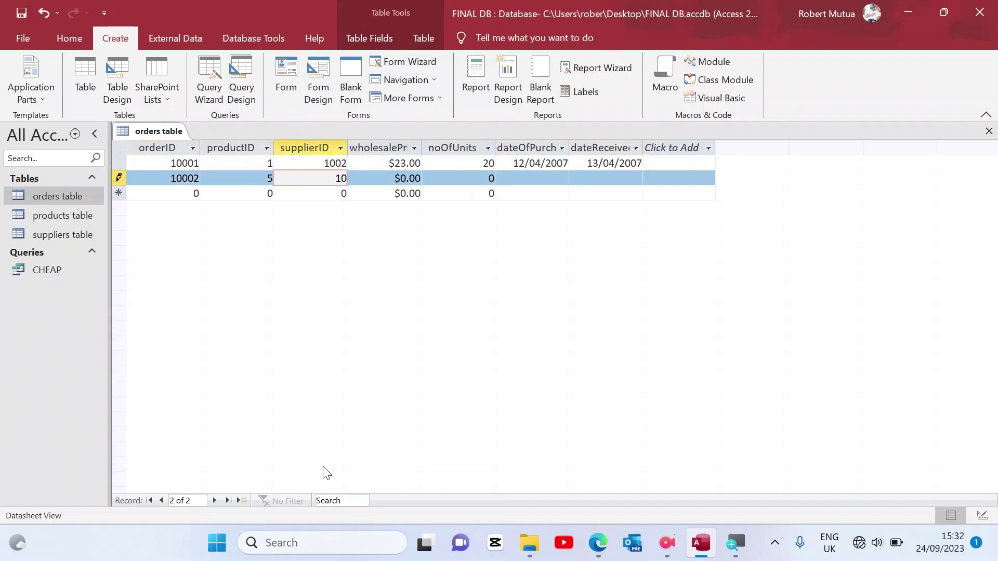
key(shift+Tab)
text(16)
text(11/2006)
key(Tab)
key(Tab)
Add the third order with its ID: product 2, supplier 1002, wholesale price 25, 400 units, purchased 08/08/2006 and received 23/09/2006.
text(10004)
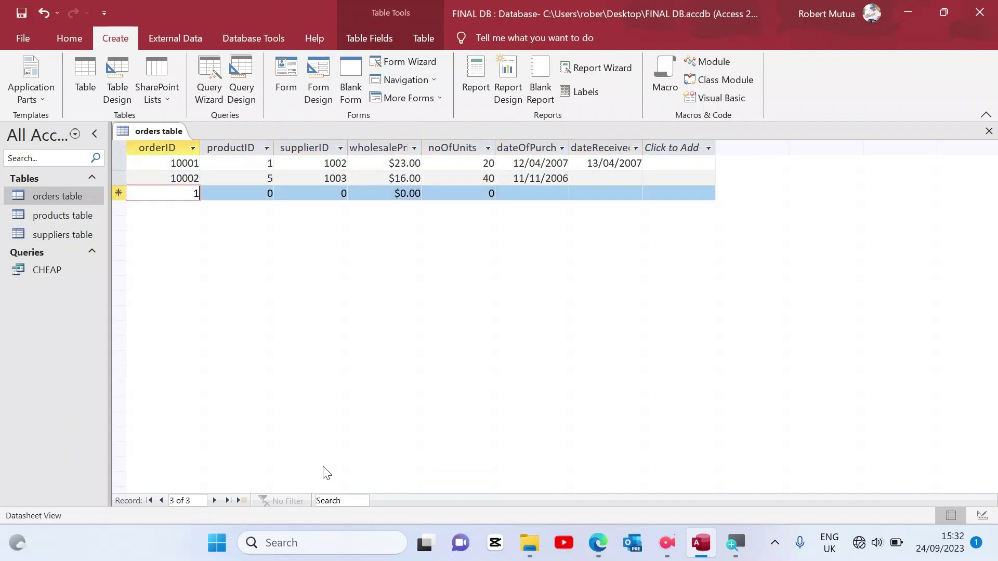
key(Tab)
text(2)
key(Tab)
text(1002	$25.00	400)
key(Tab)
text(08/08/2006)
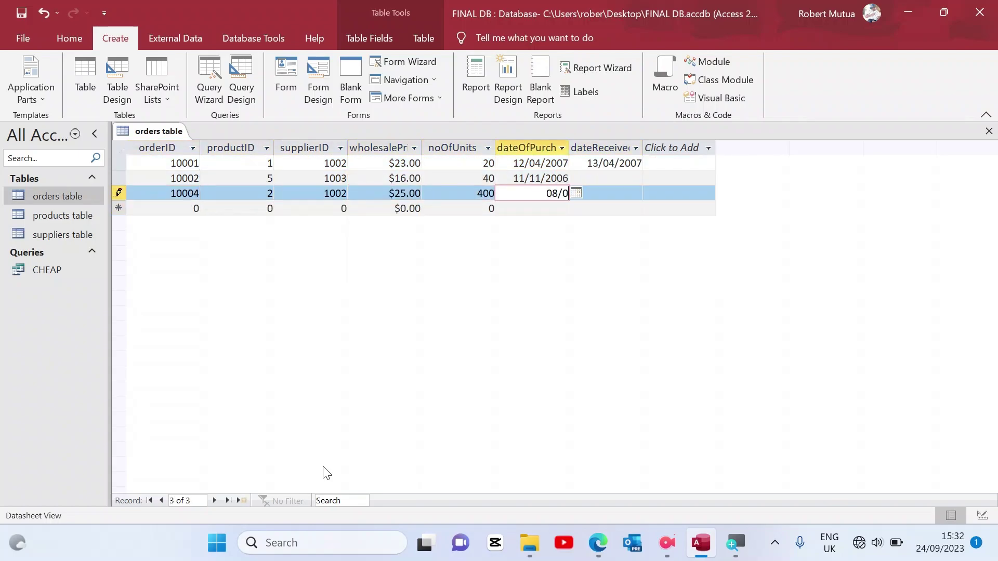
key(Tab)
text(23/09/2006)
key(Tab)
Add the orders for product 4 (1002, 18, 45, 04/04/2007), product 8 (1006, 24, 50, 12/12/2006) and product 7 (1005, 56, 100, 02/02/2006).
text(10005	4	1002	18	45	04/04/2007		10006	8	1006)
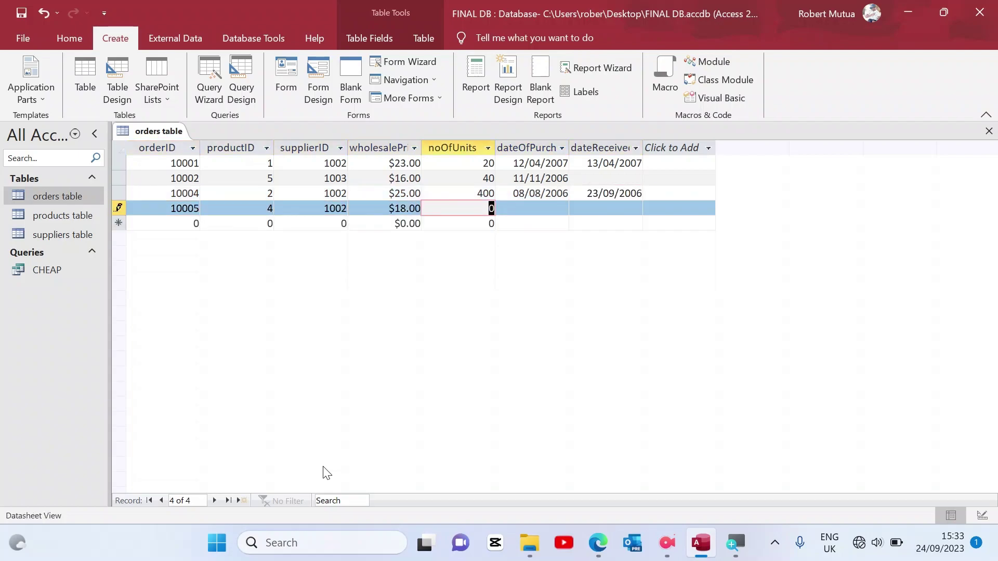
text(	24	50	12/12/2006		10008	7	1005	5)
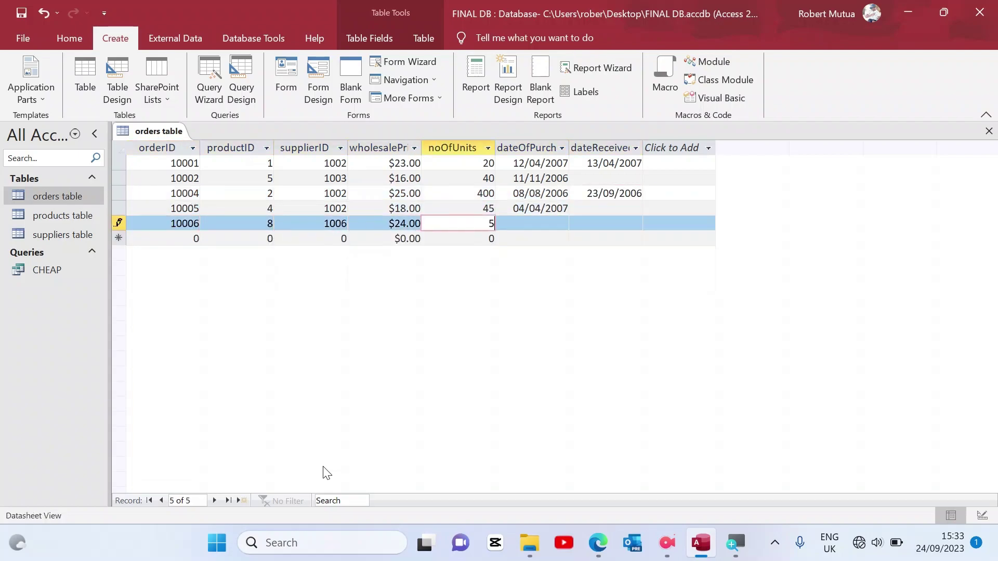
text(6	100	02/02/2006		10010	6	1003	20)
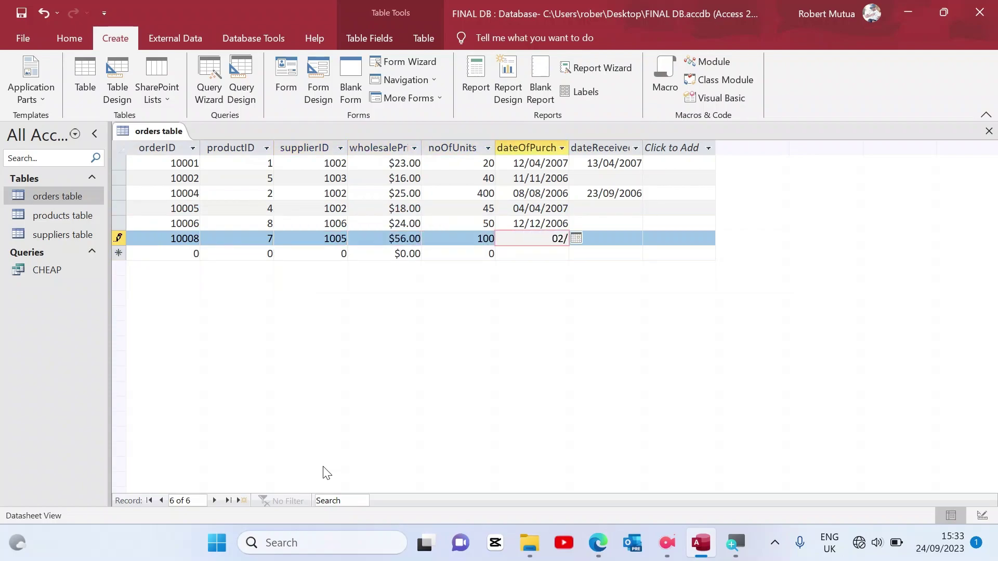
Add the orders for product 6 (1003, 20, 20, 14/03/2007) and product 5 (1002, 16, 100, purchased 04/05/2007, received 06/05/2007).
text(	20	14/03/2007		10013	5	1002	16	)
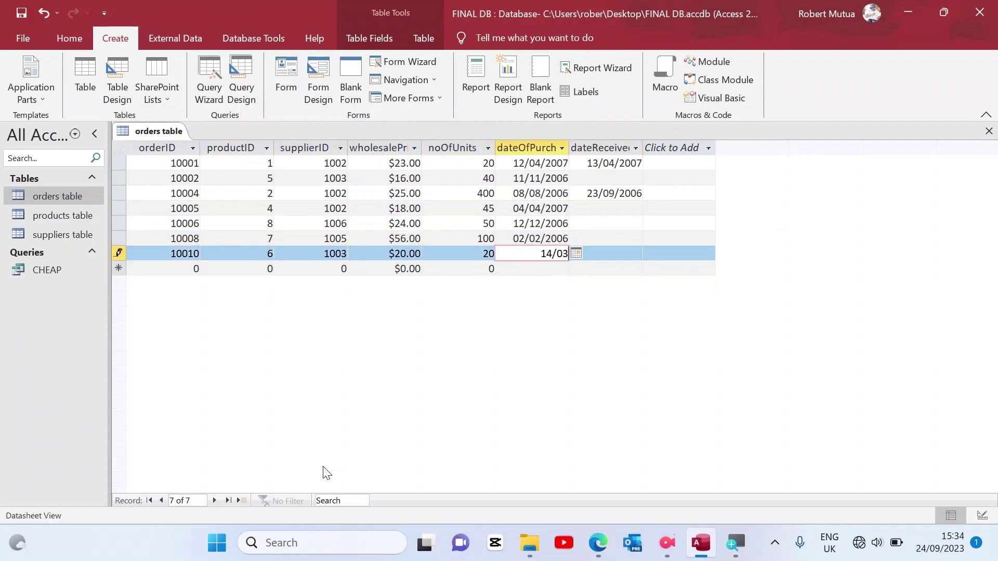
text(100	04/05/2007	0)
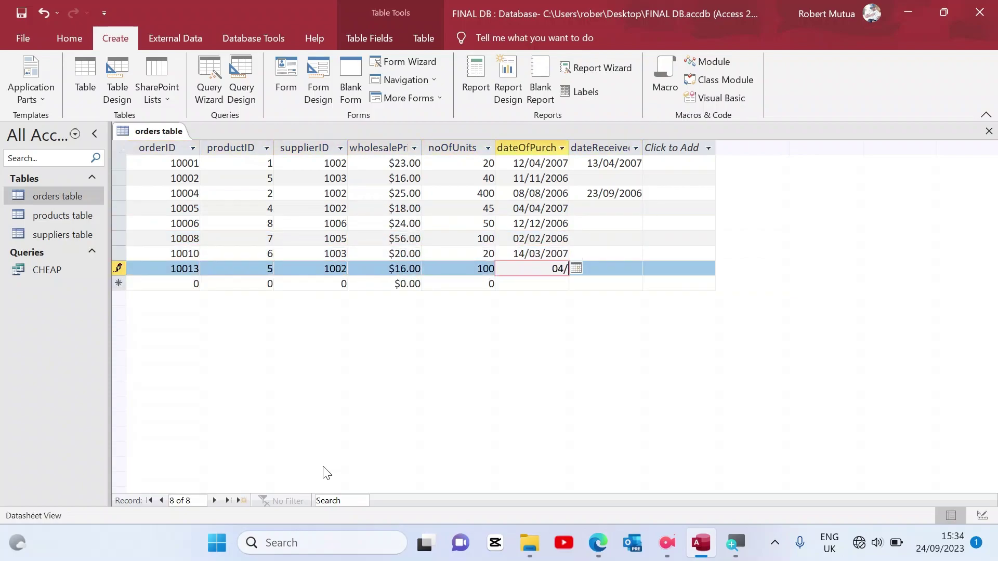
text(6/05/07)
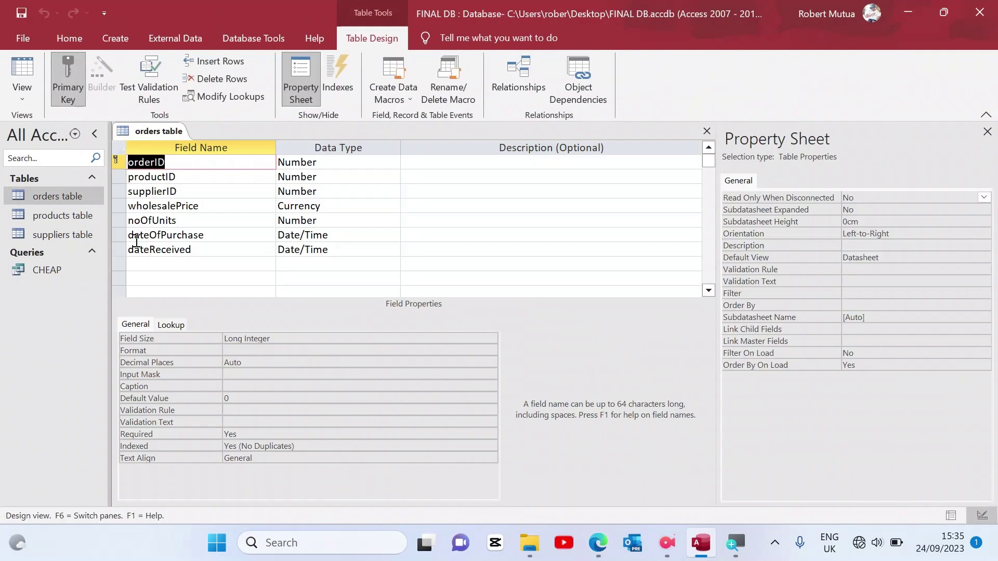
Open the display format choices of the dateOfPurchase field in the orders table's design.
click(182, 234)
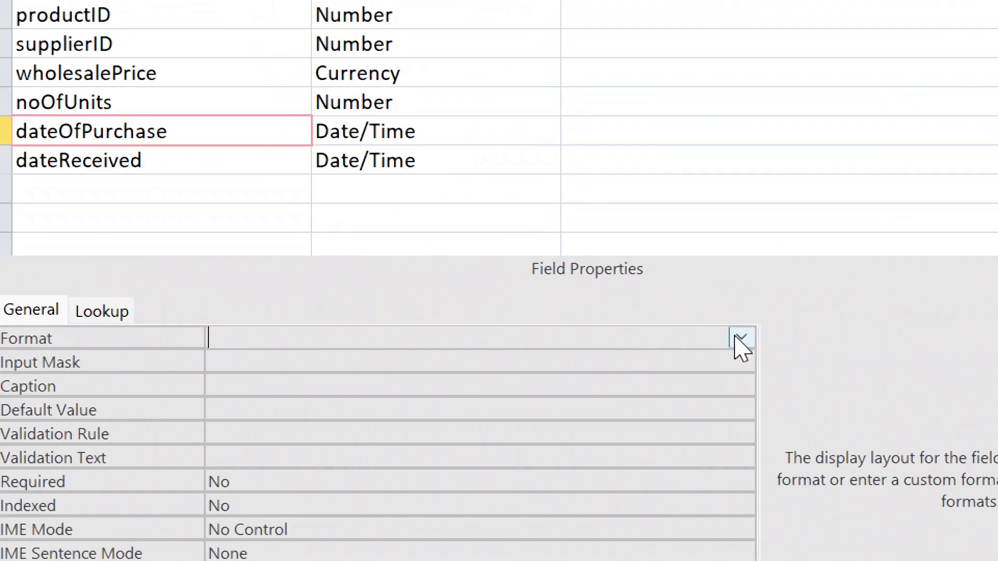
click(490, 339)
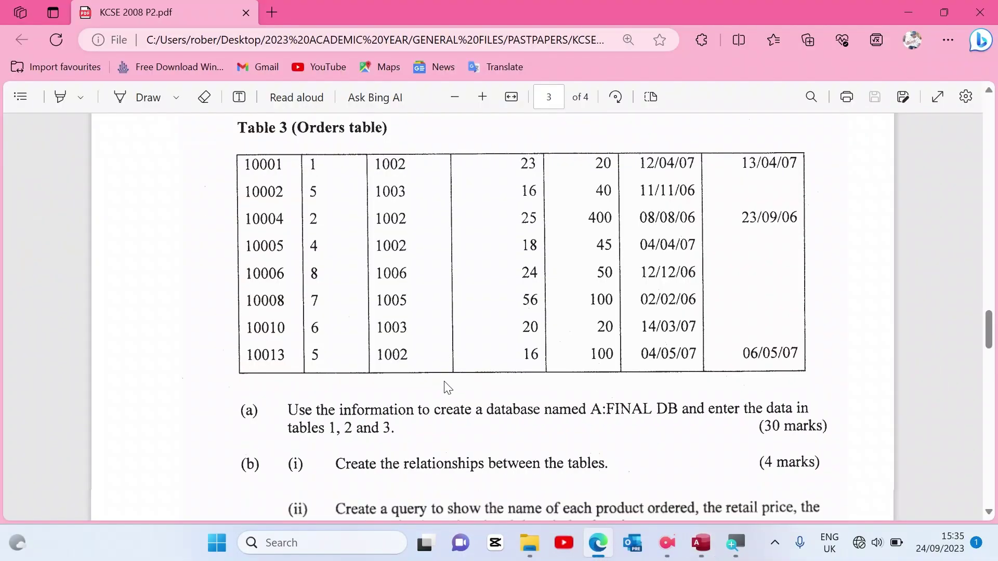
Compare the retail prices in the CHEAP query's results with the requirement in part (b)(ii) of the exam paper.
scroll(448, 387, down, 5)
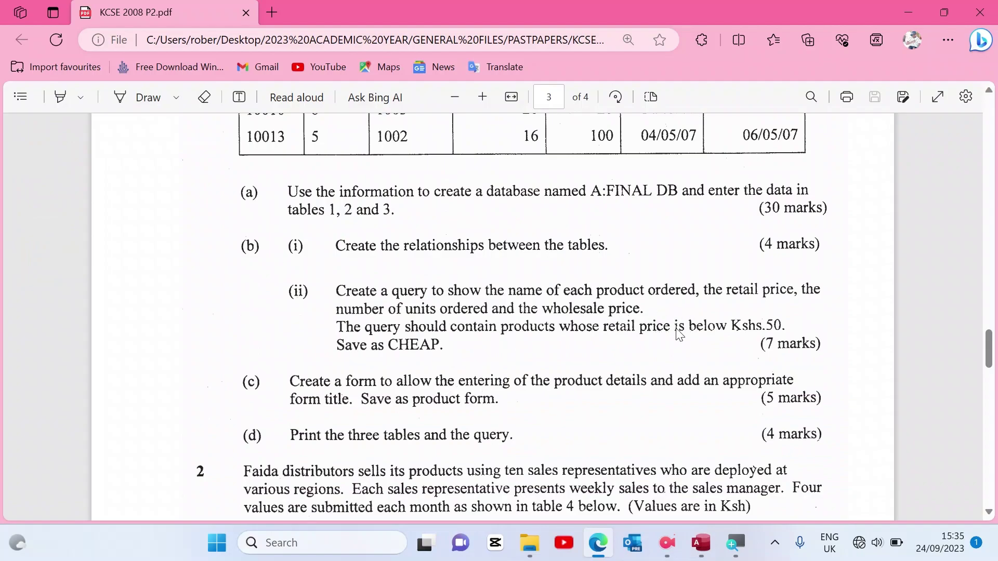
click(701, 543)
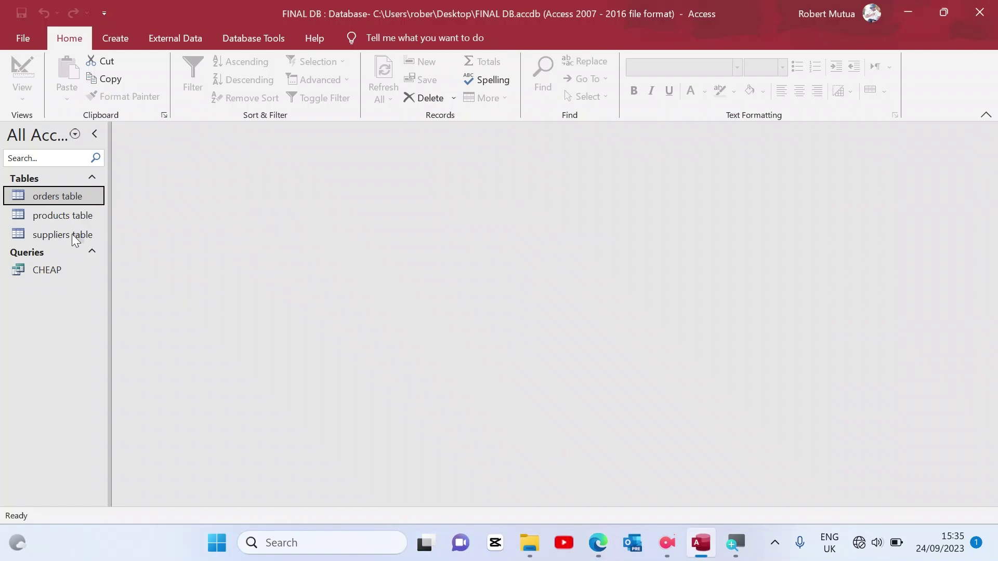
double_click(48, 270)
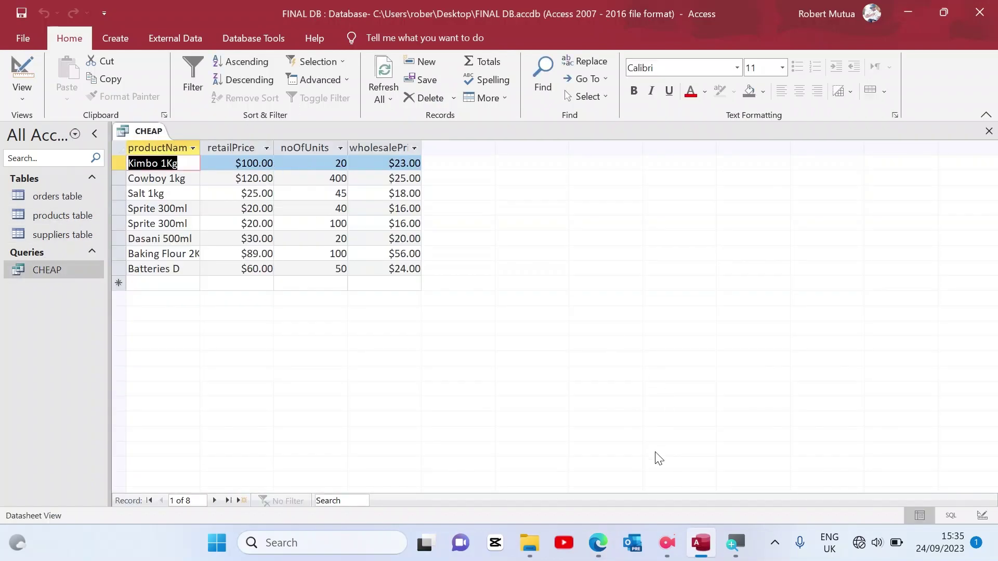
click(599, 542)
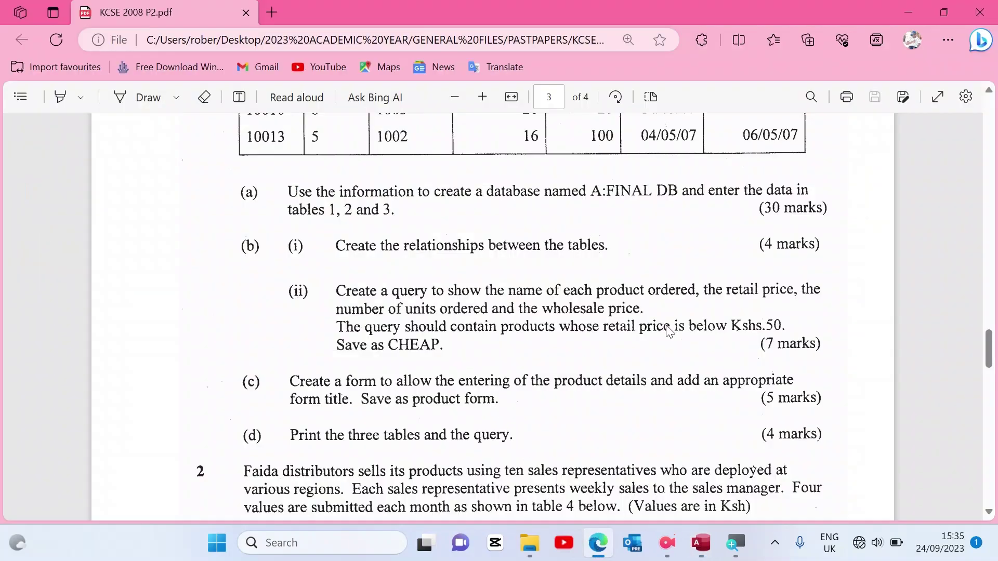
click(587, 542)
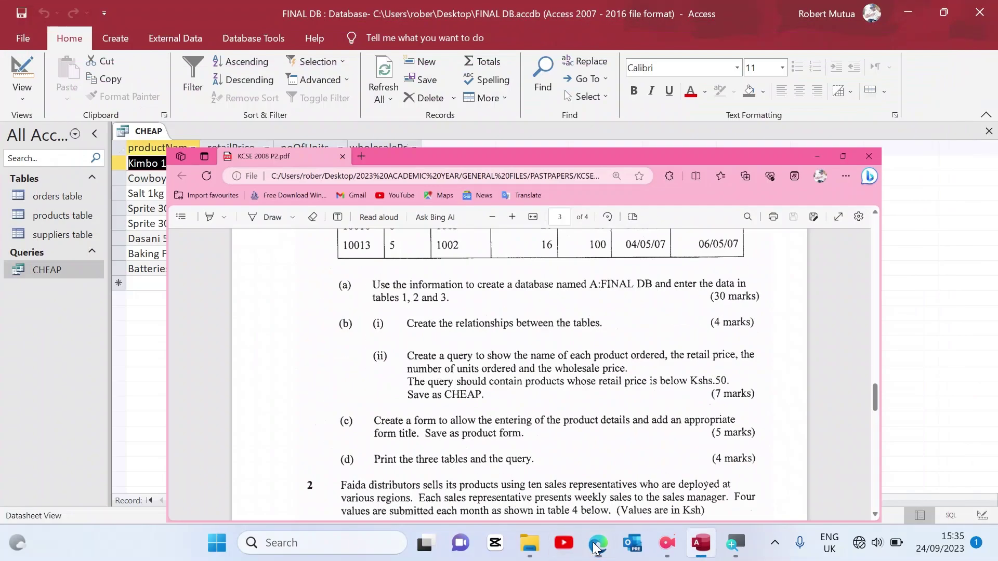
click(249, 149)
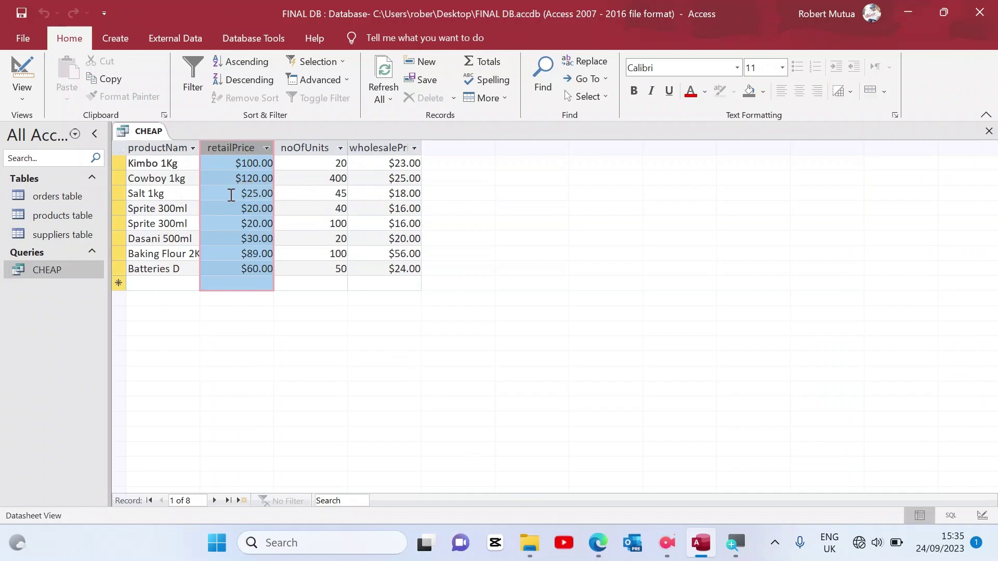
Add the criterion >50 to the retailPrice field in the CHEAP query's design and show the query's results.
click(21, 65)
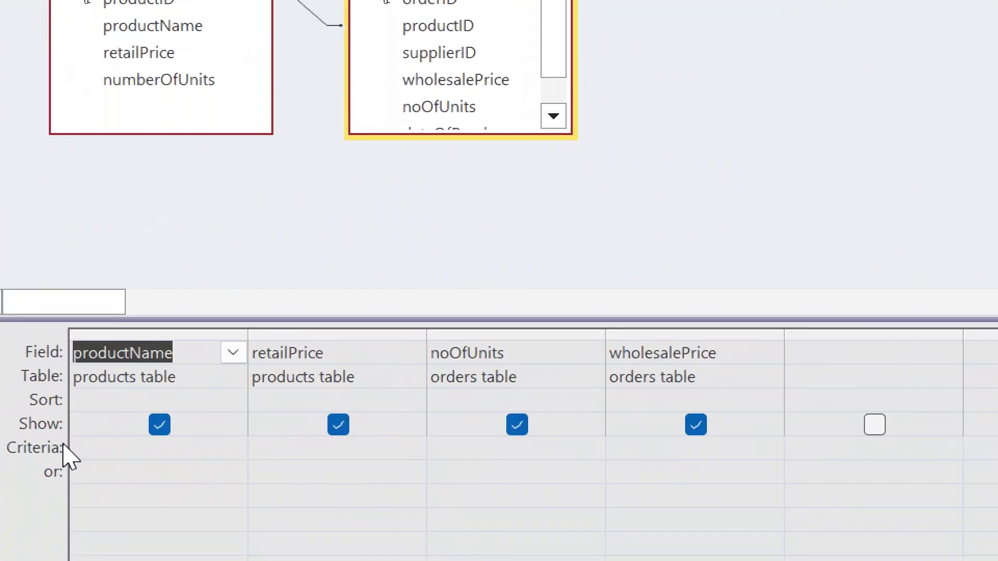
click(75, 448)
click(325, 448)
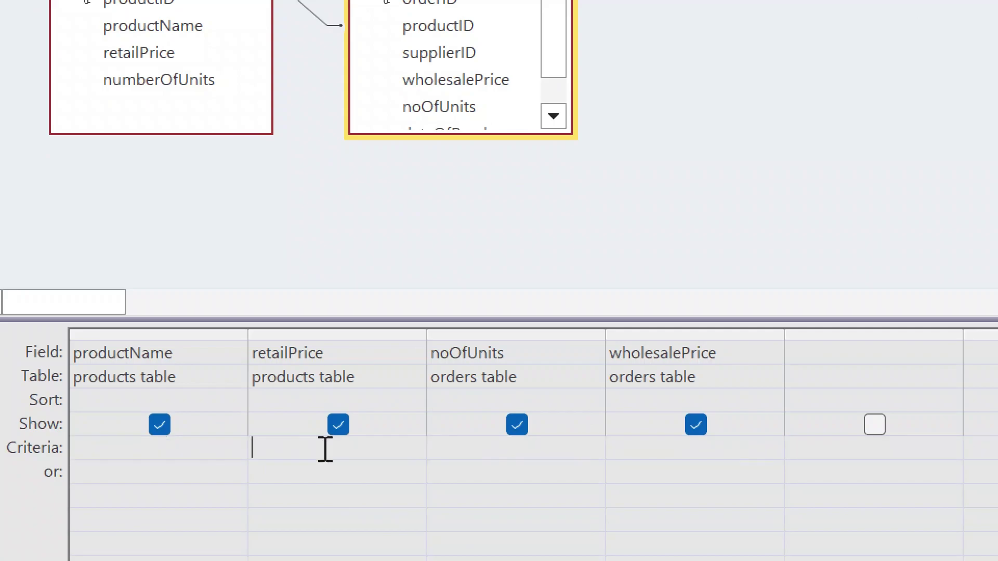
text(>)
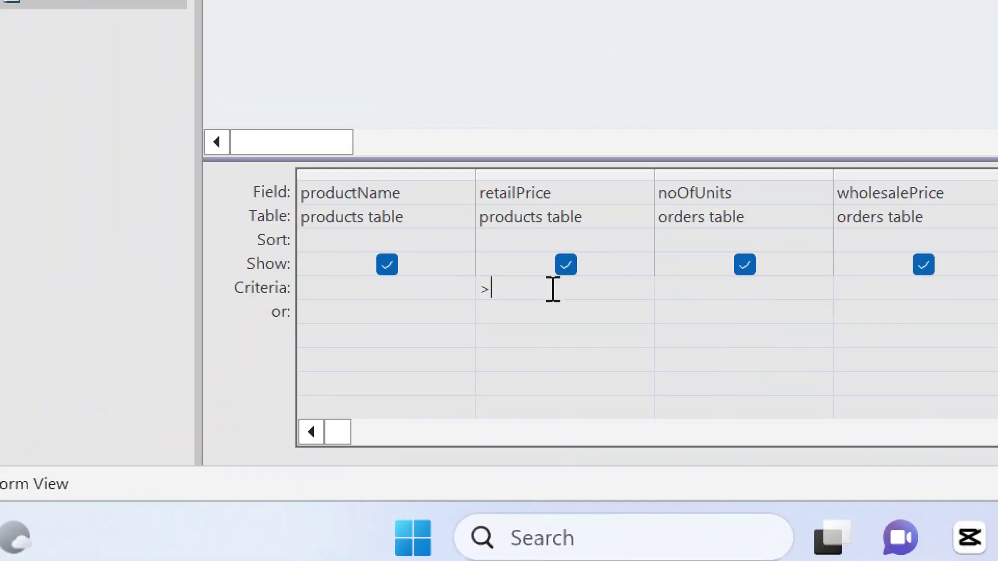
text(50)
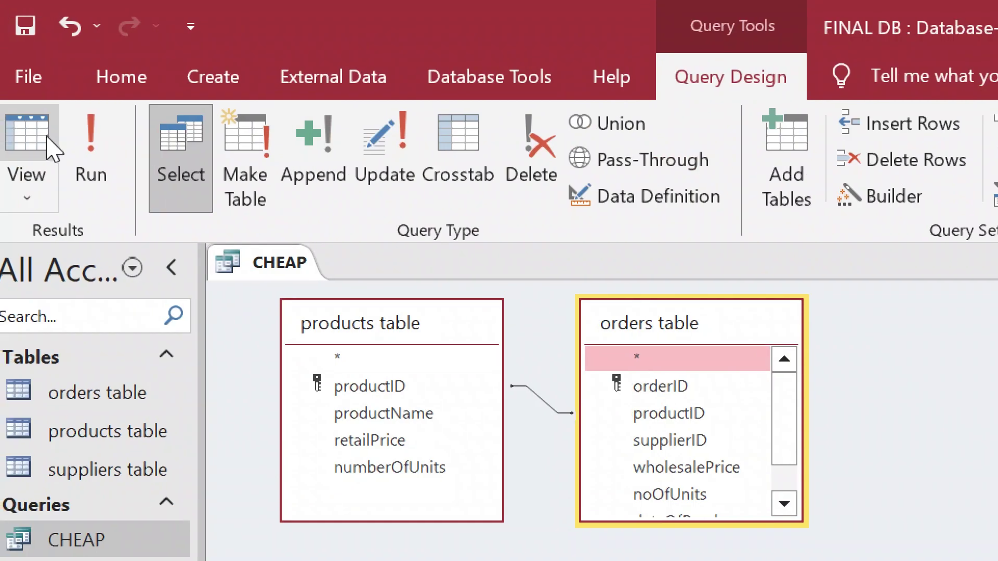
click(75, 151)
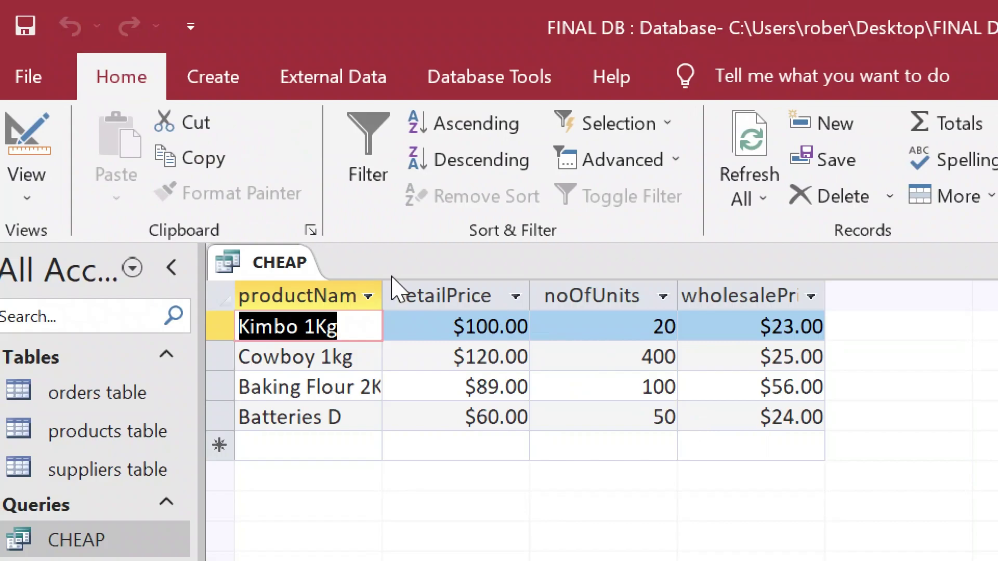
Save the changes to the CHEAP query and close it.
right_click(266, 267)
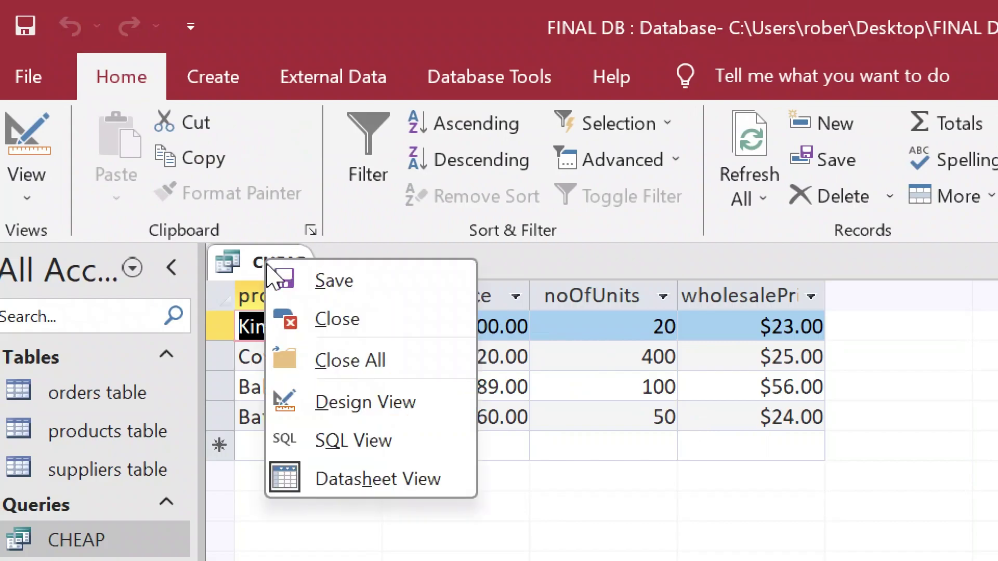
click(304, 278)
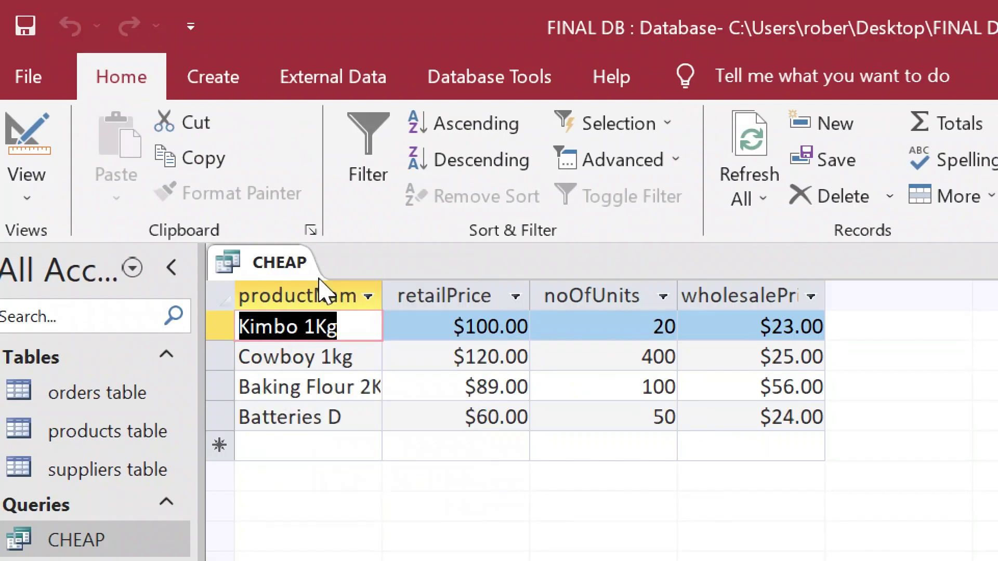
right_click(269, 266)
click(308, 312)
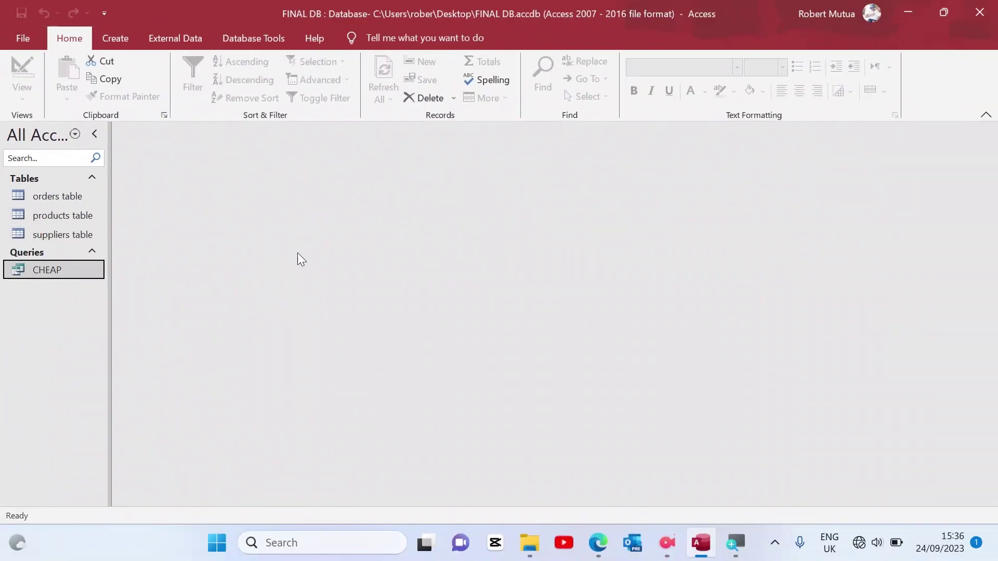
Following part (c) of the exam paper, start a form with the Form Wizard and include all fields of the products table.
click(598, 544)
scroll(347, 394, down, 1)
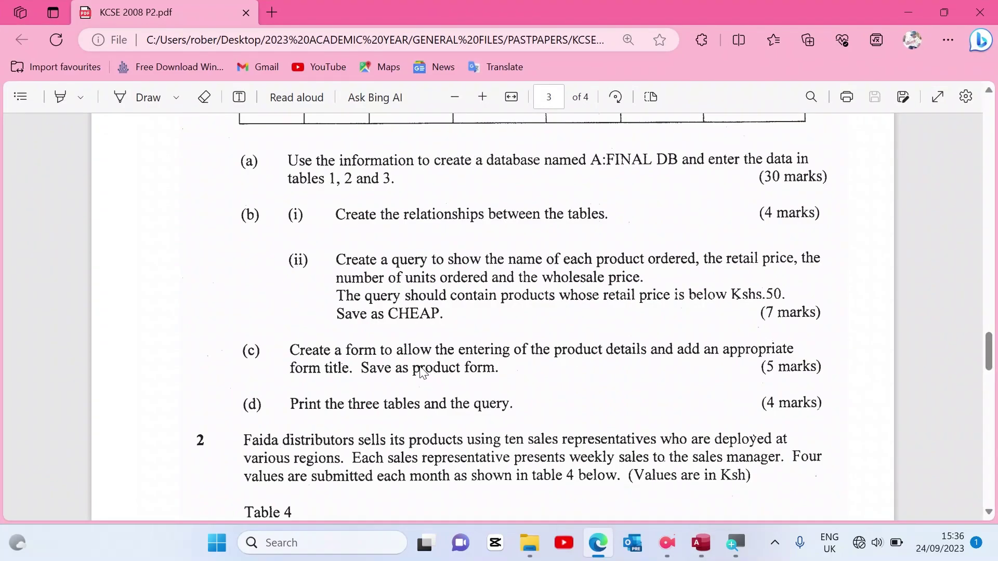
click(698, 555)
click(114, 40)
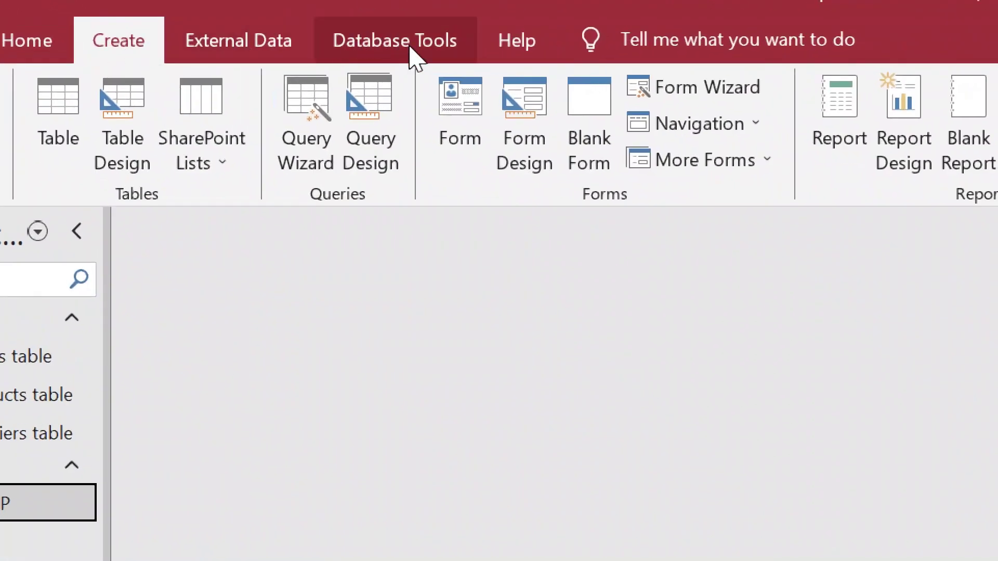
click(675, 93)
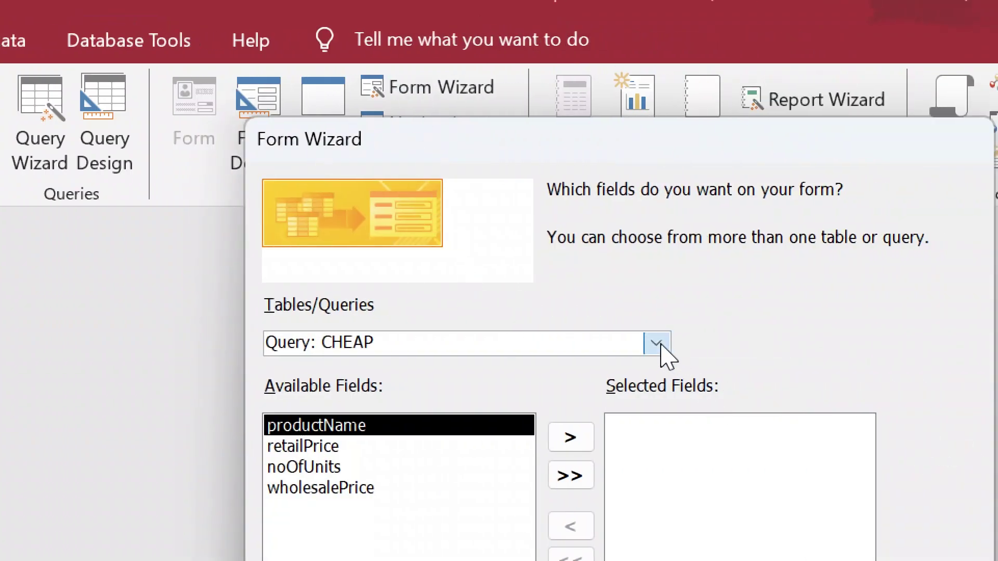
click(923, 344)
click(454, 394)
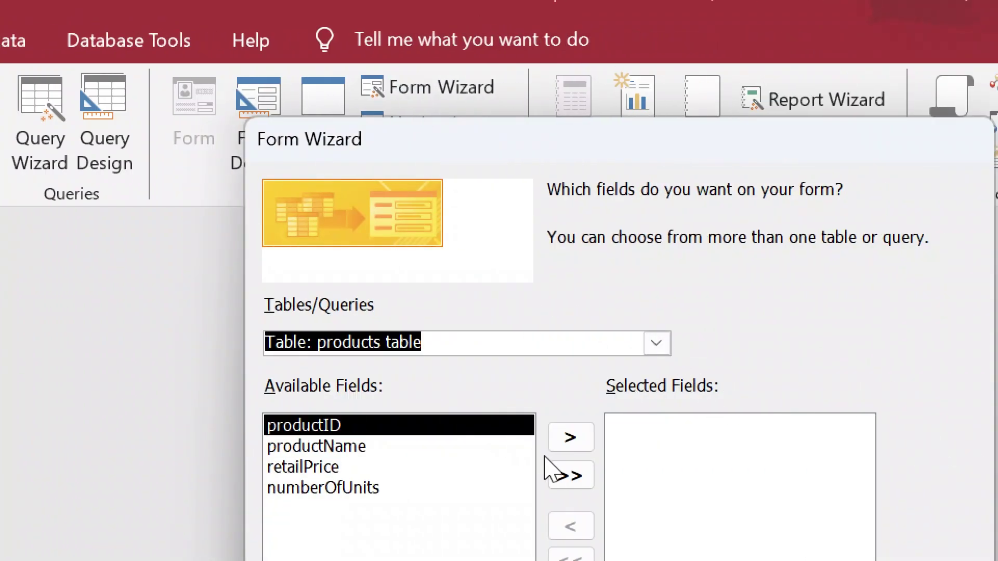
click(570, 478)
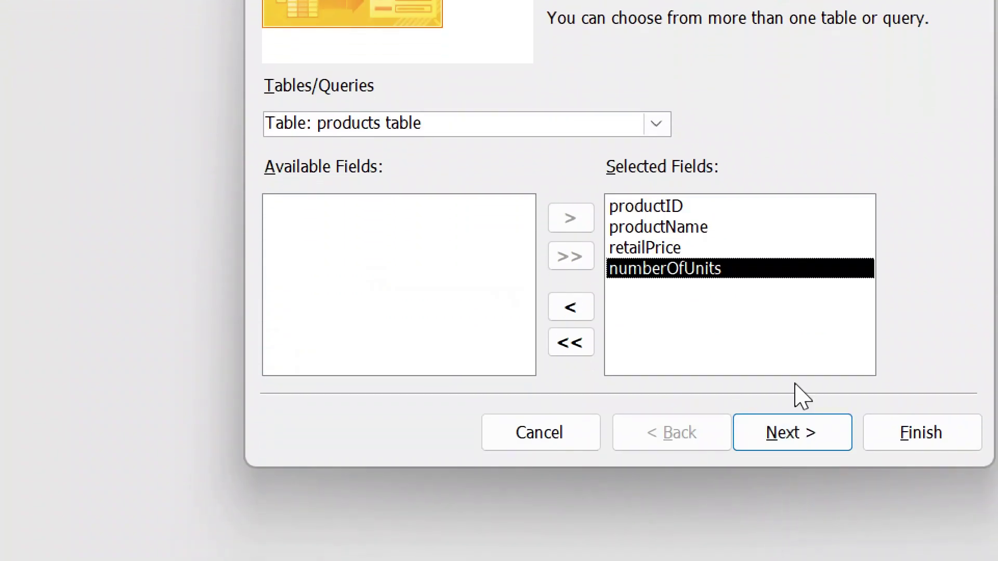
Finish the Form Wizard with the Columnar layout and the title productsF, opening the form to view information.
click(798, 434)
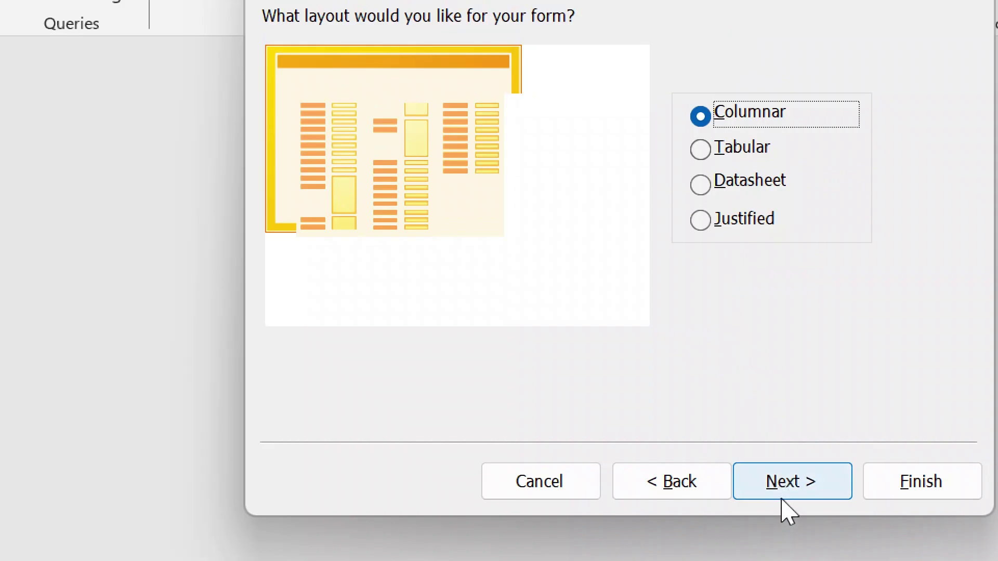
click(782, 483)
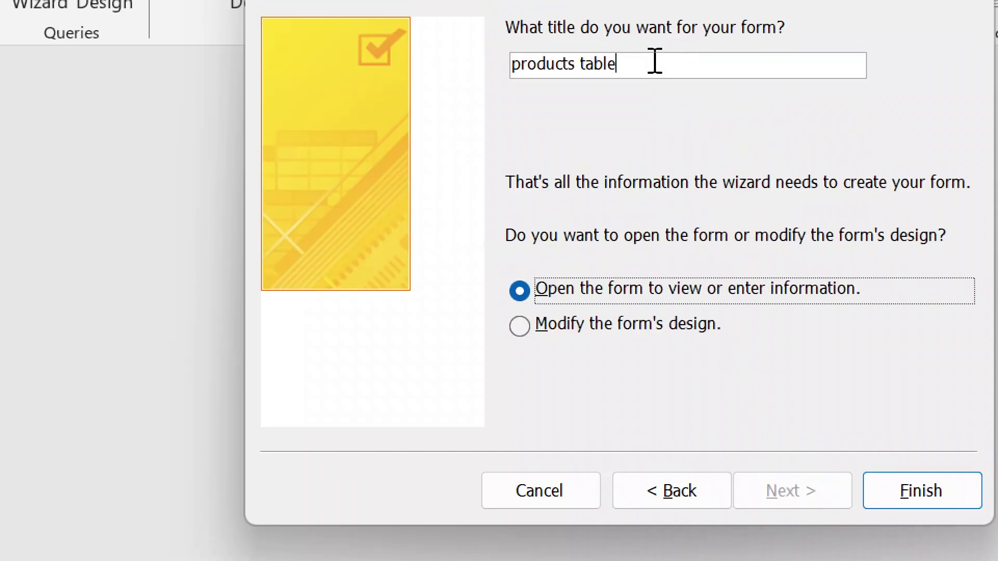
drag(654, 62, 516, 63)
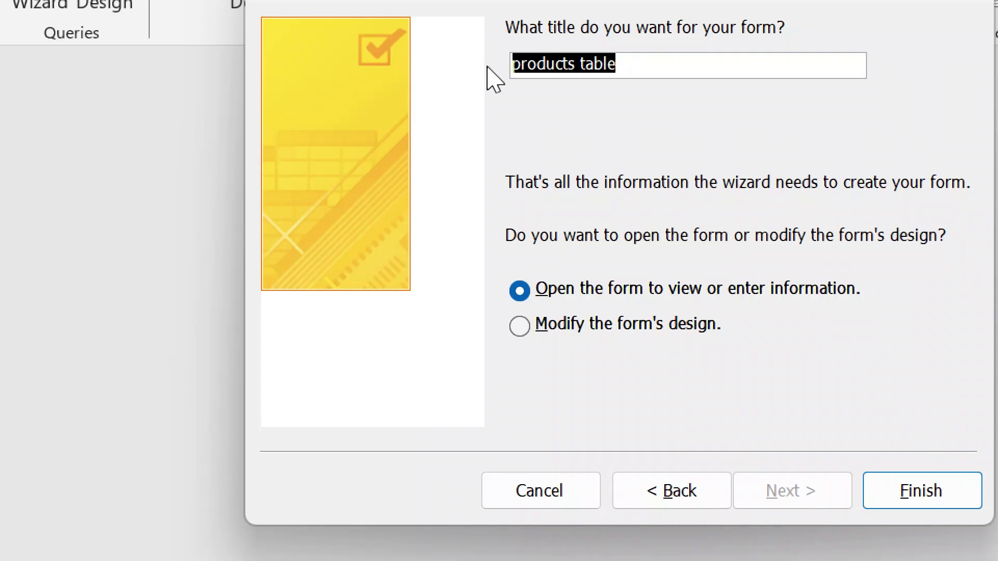
text(product)
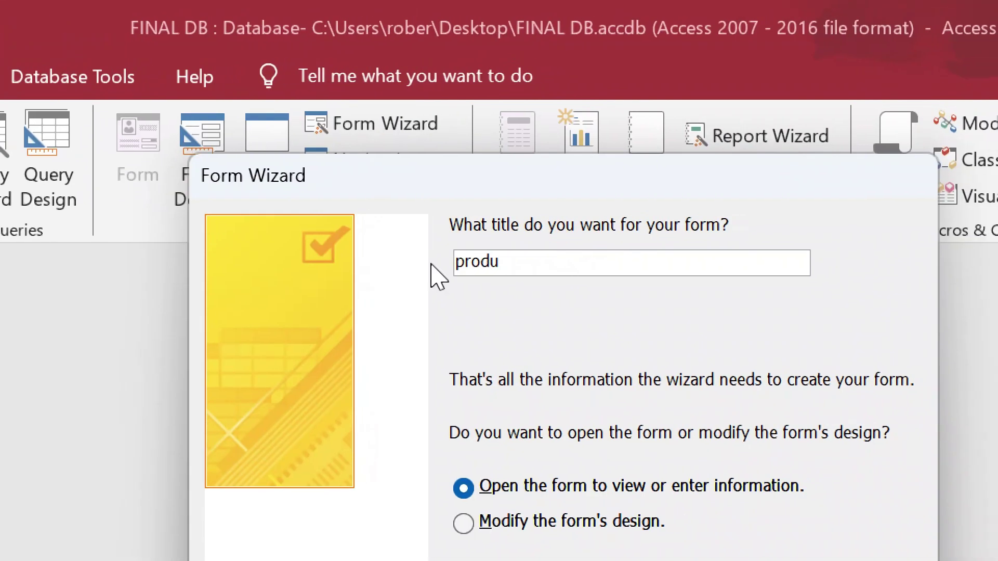
text(sF)
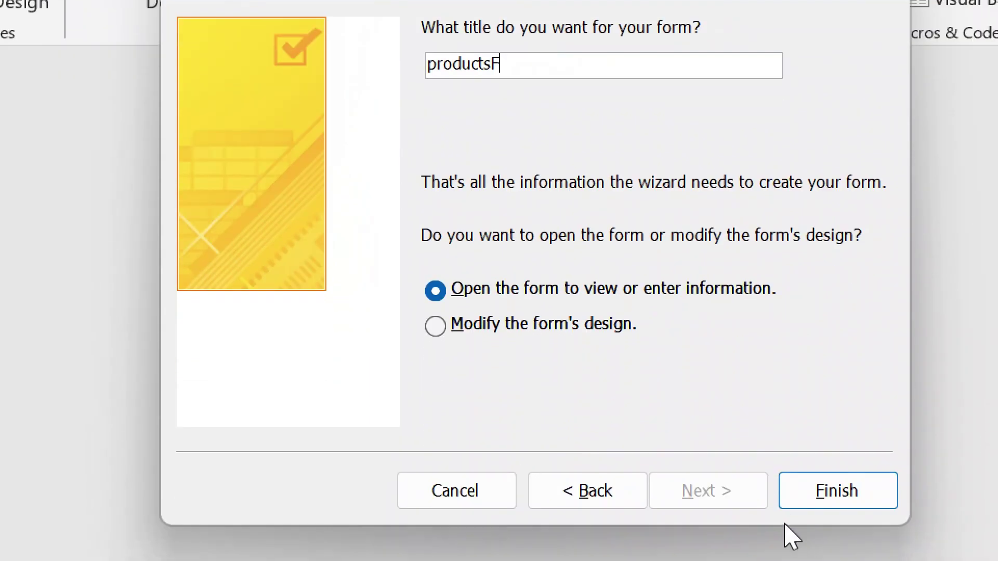
click(786, 484)
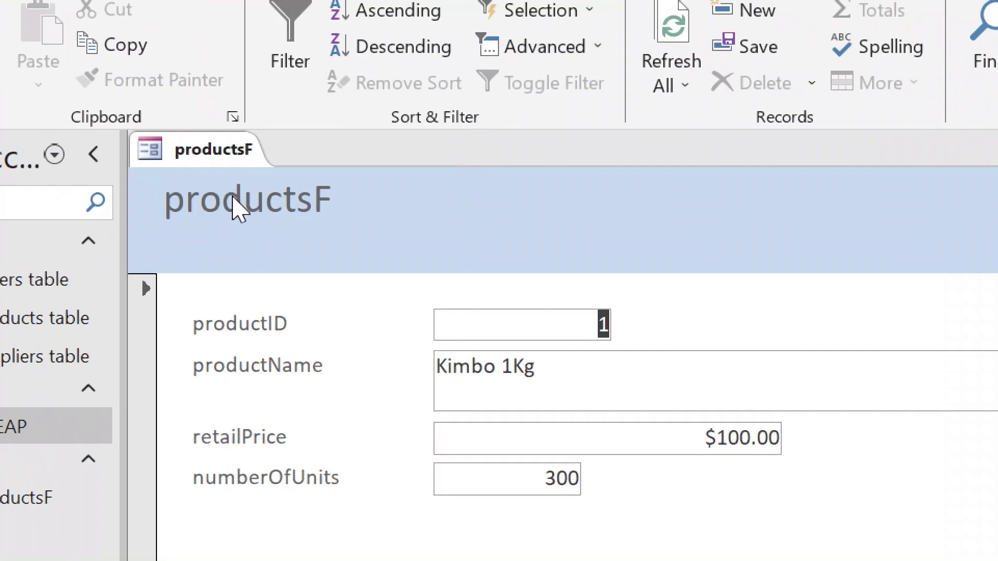
Switch the productsF form to Design View.
right_click(245, 217)
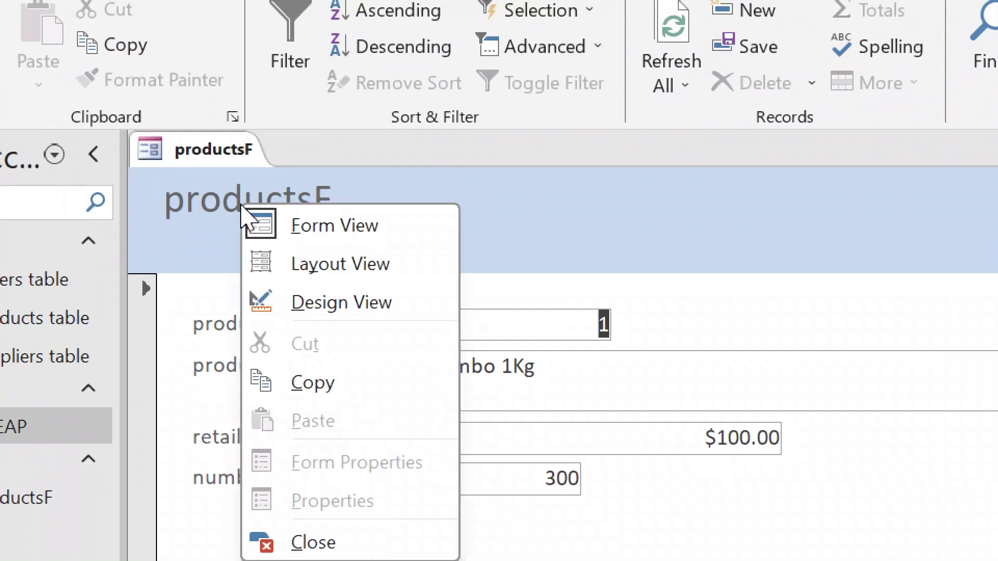
right_click(193, 149)
click(174, 151)
right_click(174, 151)
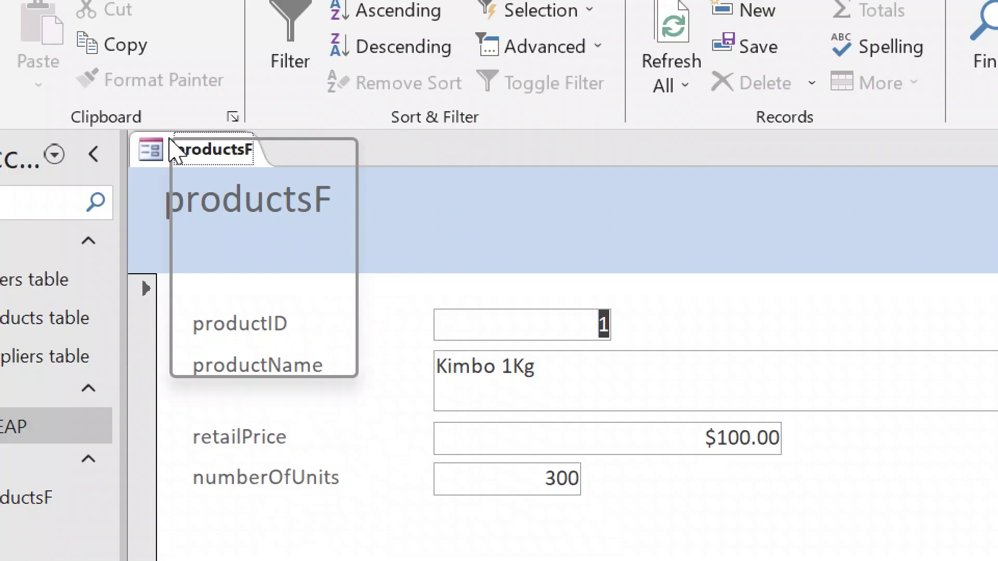
click(258, 349)
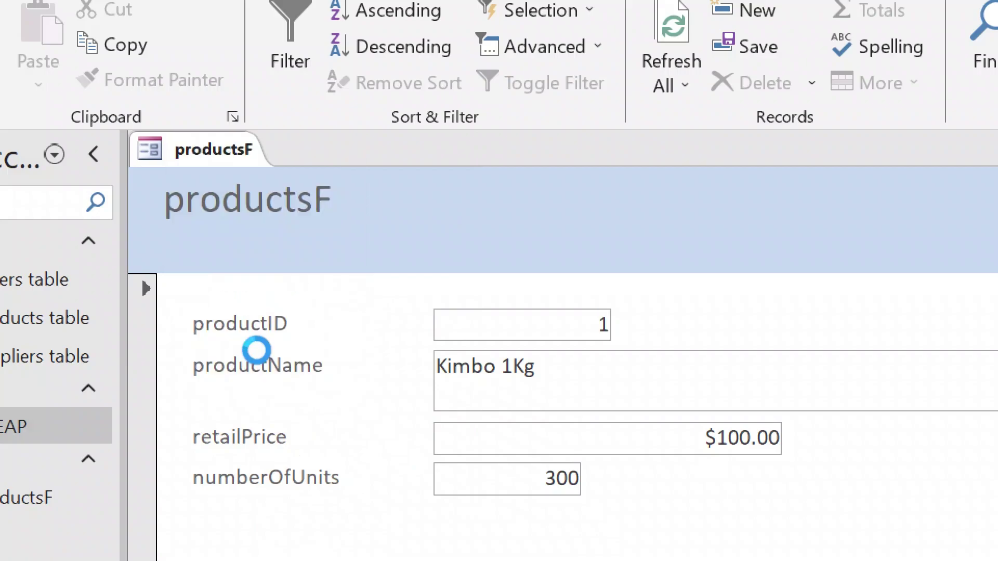
Change the title label in the form header to "Products Capture Form".
click(284, 280)
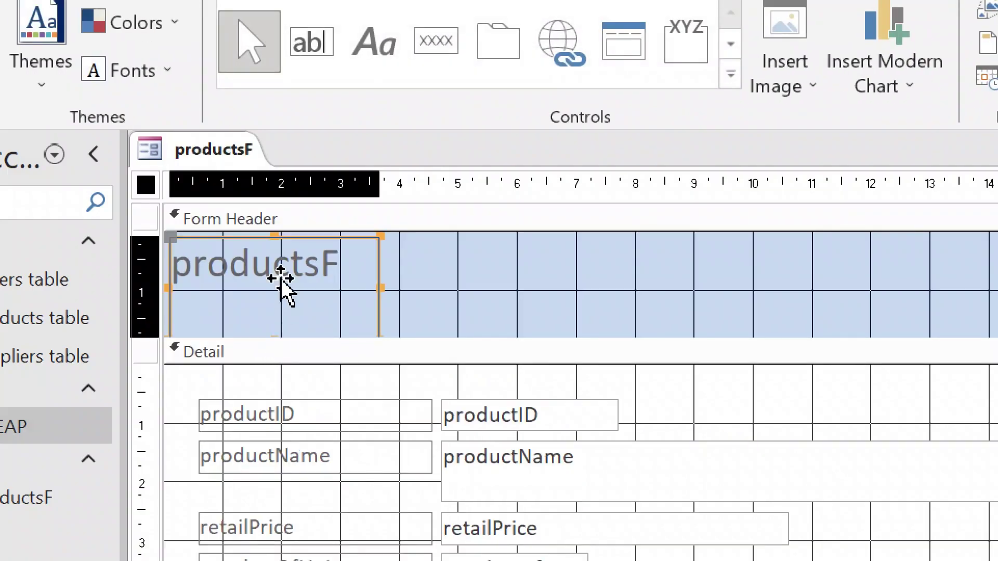
double_click(359, 270)
text(Pri)
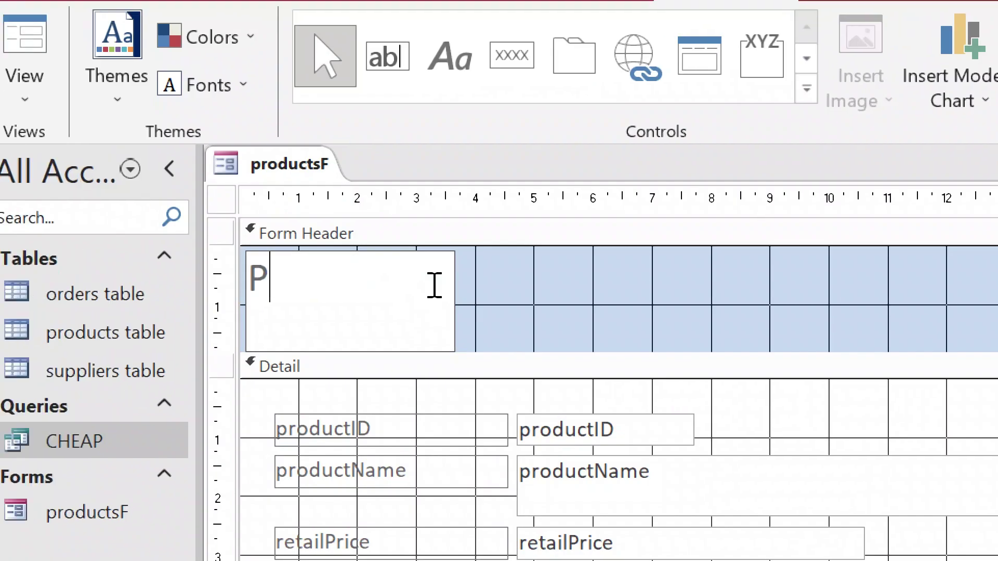
text(duct)
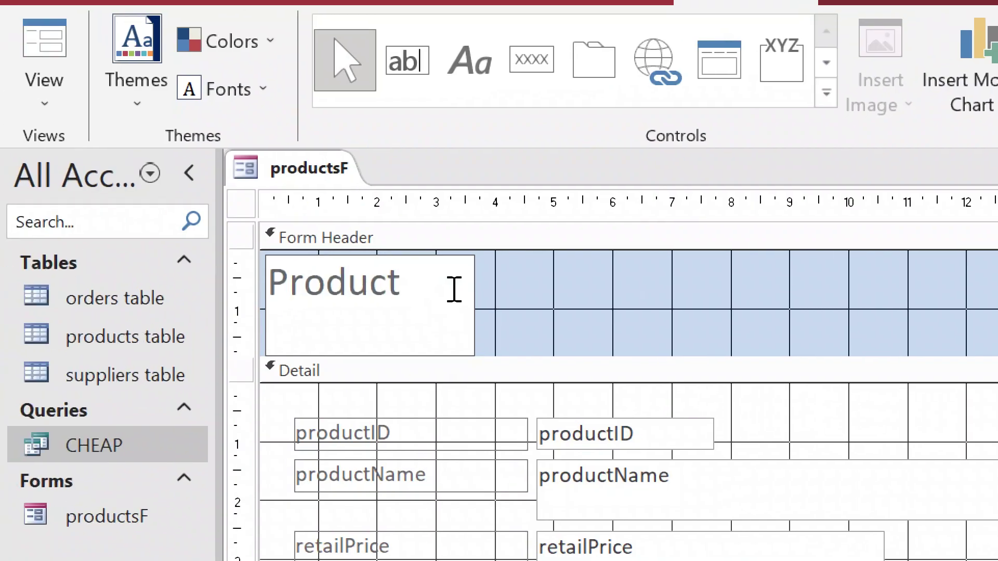
text(s Captute)
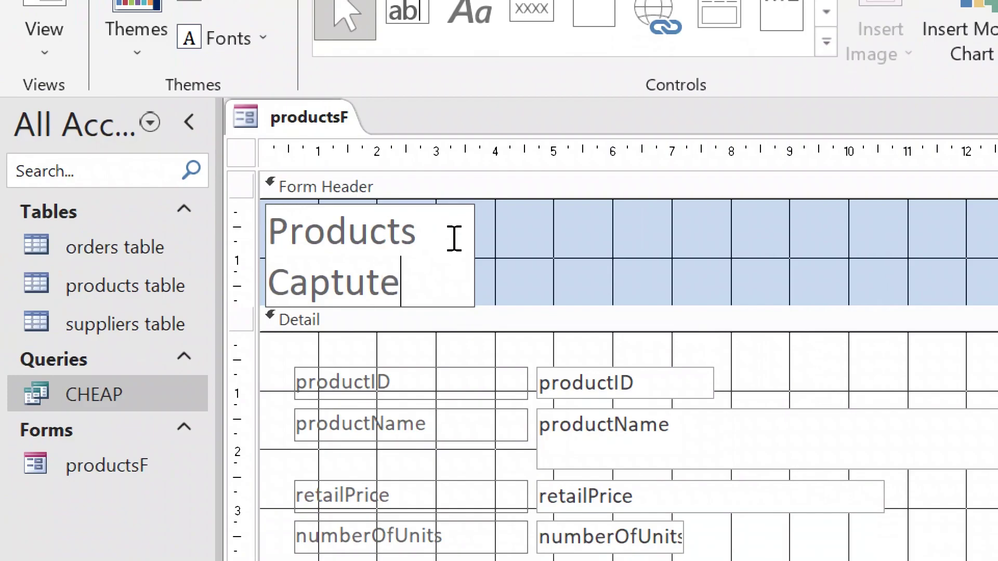
text( Fo)
key(BackSpace)
key(BackSpace)
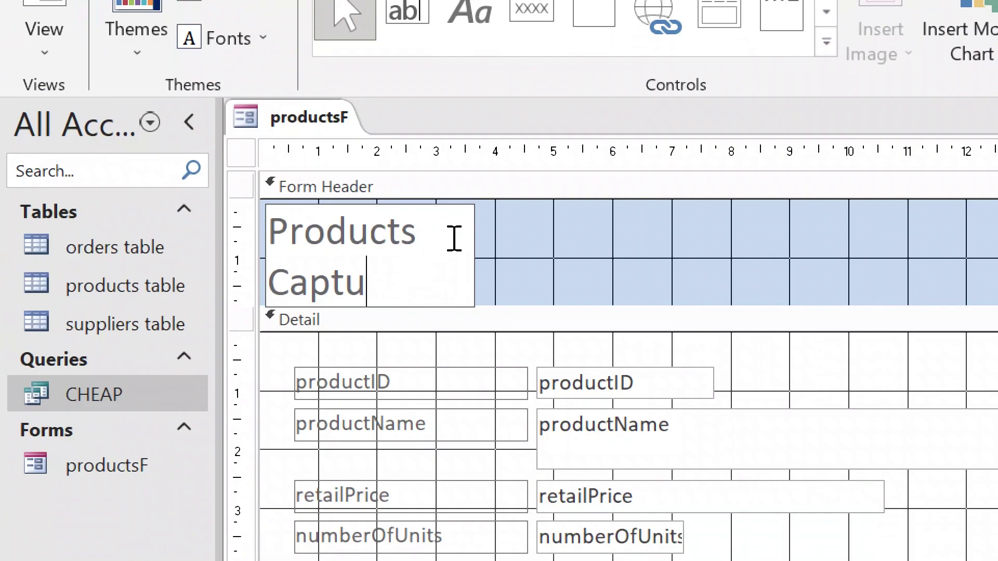
text(Form)
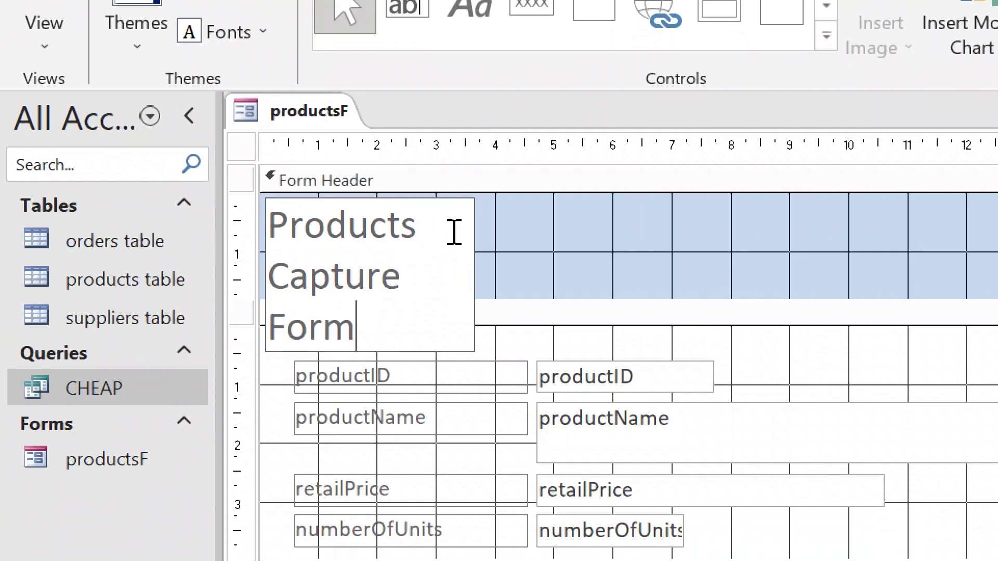
click(540, 208)
Stretch the header's title label across the full width of the form and centre its text.
click(393, 228)
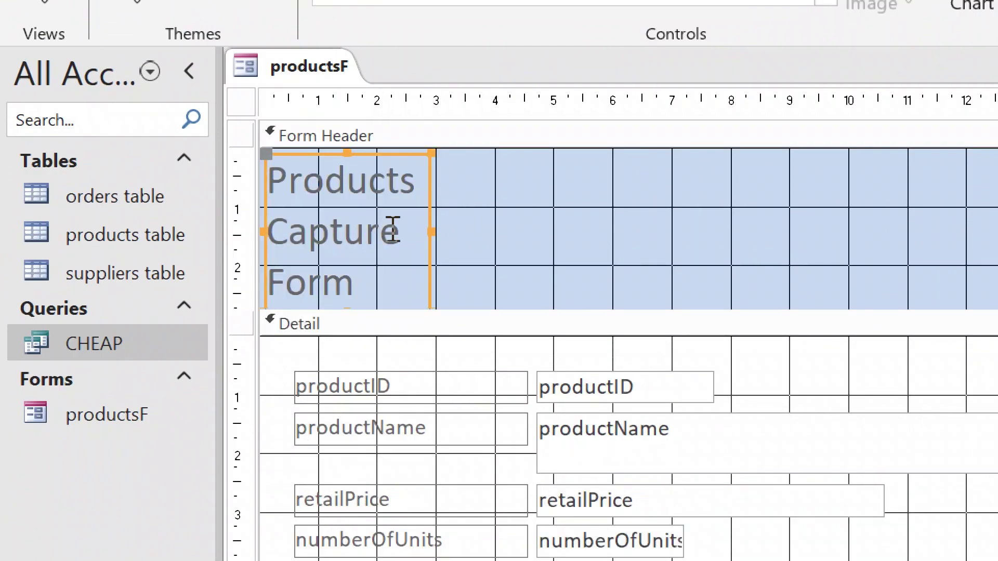
drag(431, 230, 997, 225)
drag(915, 225, 997, 223)
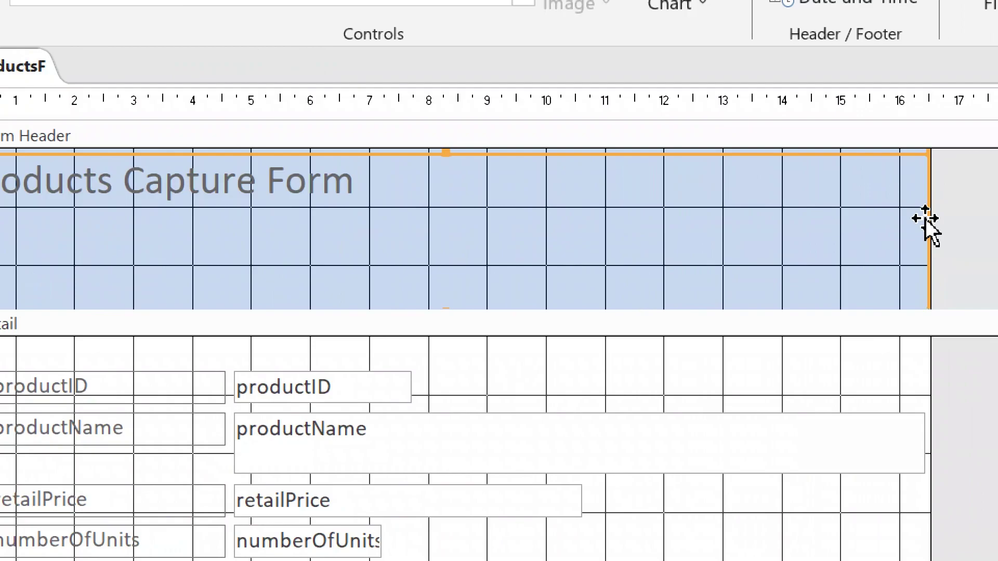
key(ctrl+e)
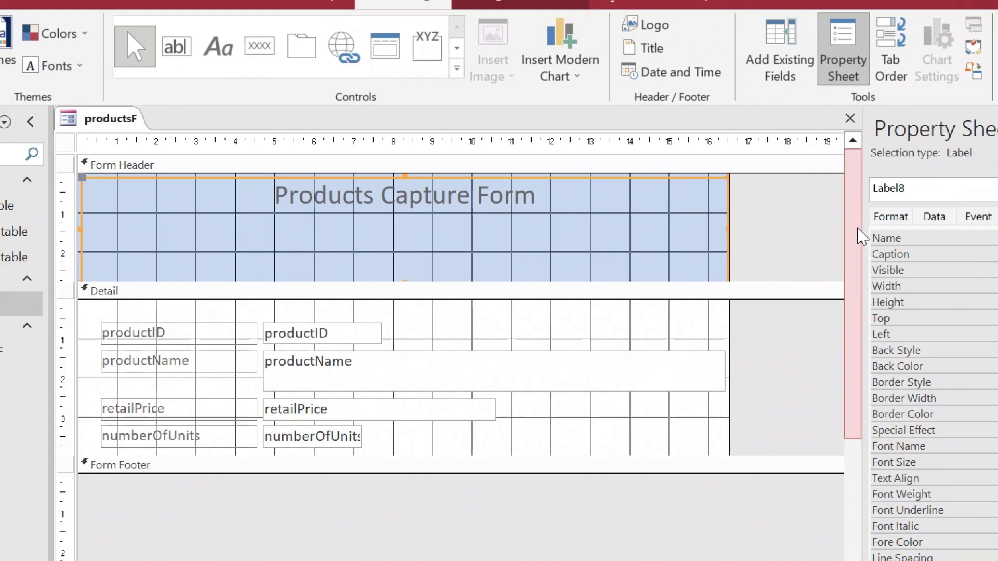
Try to reduce the height of the form header section.
click(789, 352)
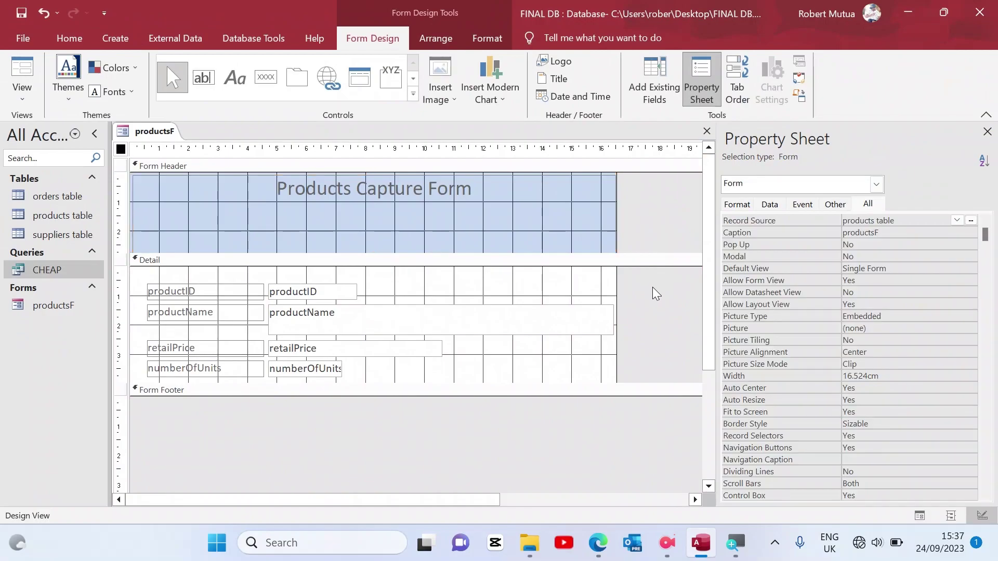
click(595, 261)
drag(586, 254, 566, 219)
Set the Back Color of the Form Header section to the lightest aqua theme colour.
click(121, 169)
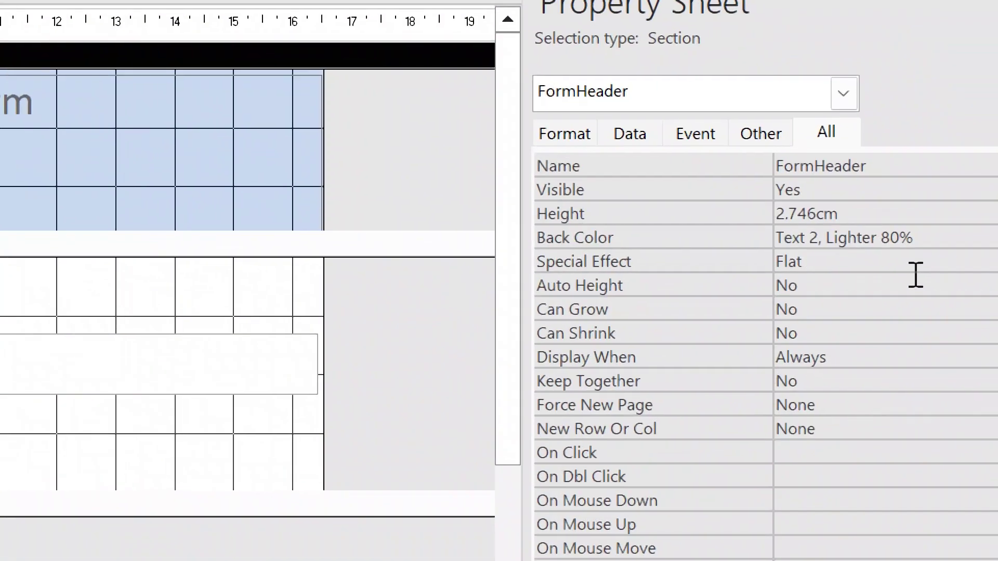
click(995, 238)
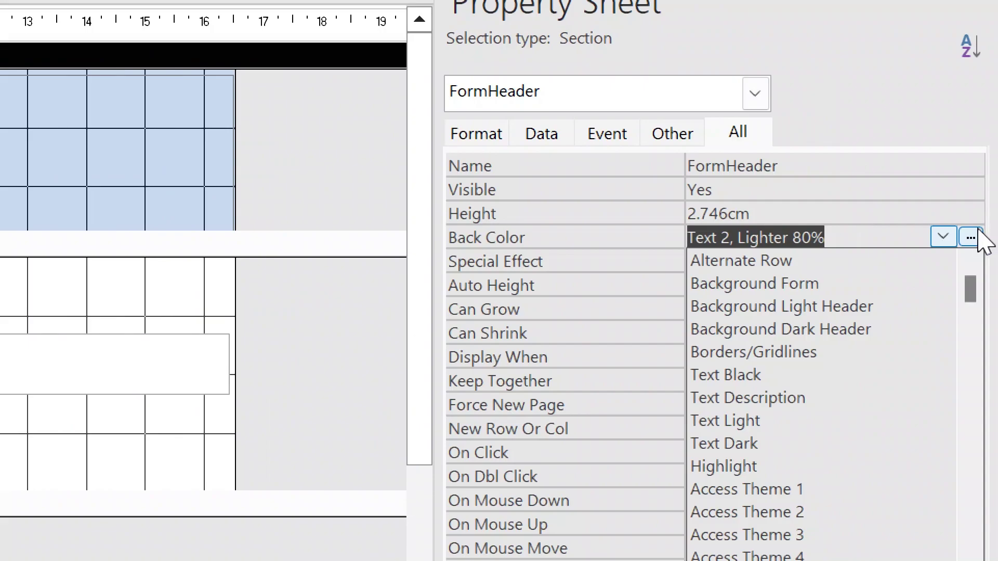
click(970, 238)
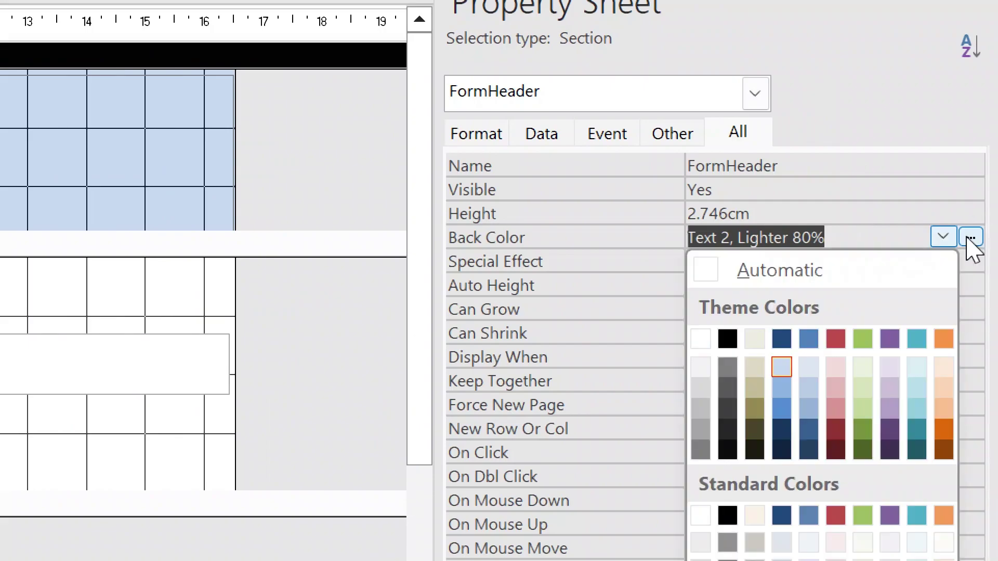
click(918, 363)
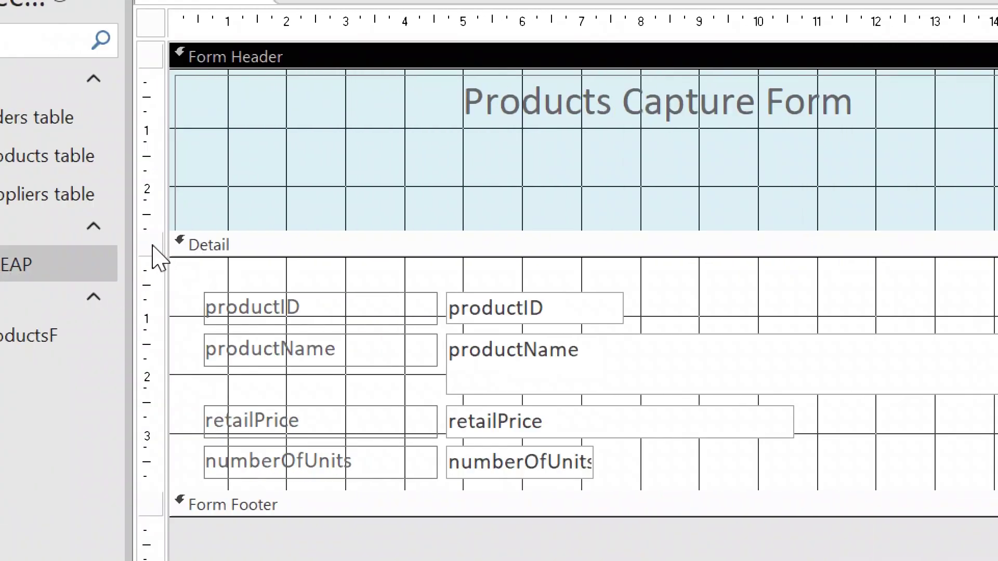
Set the Back Color of the Detail section to the recently used light aqua.
click(153, 246)
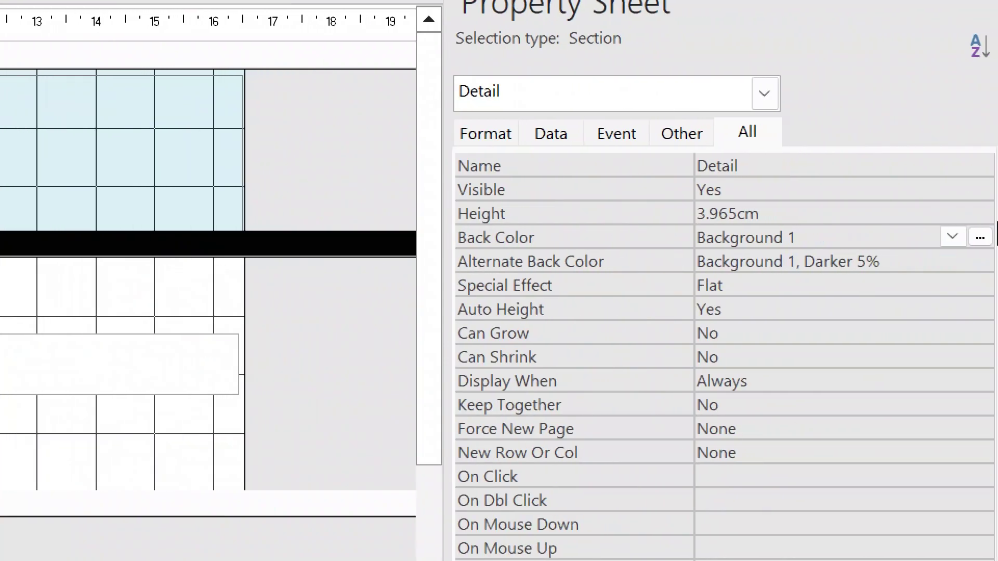
click(980, 238)
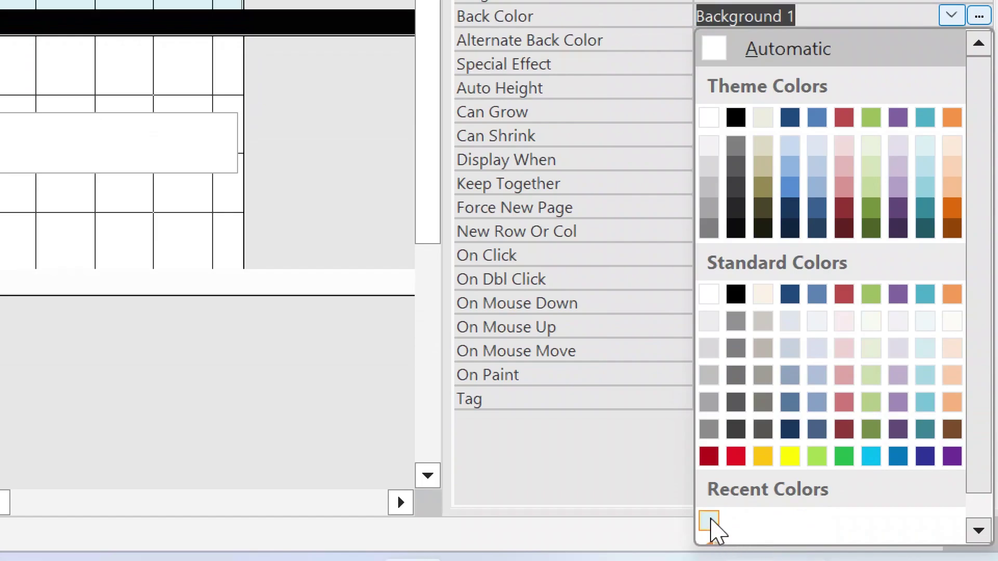
click(710, 520)
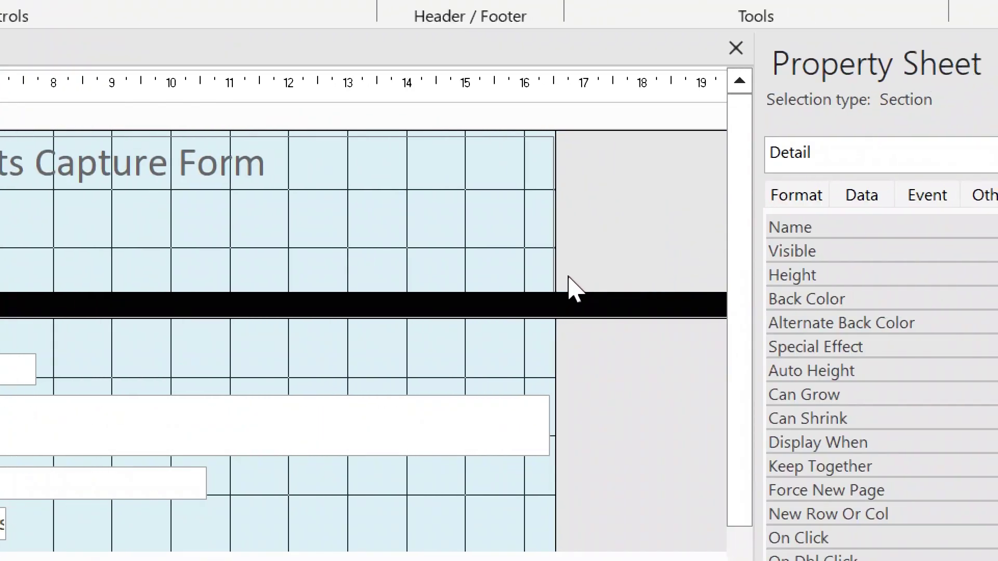
Set the form's Pop Up property to Yes.
click(629, 239)
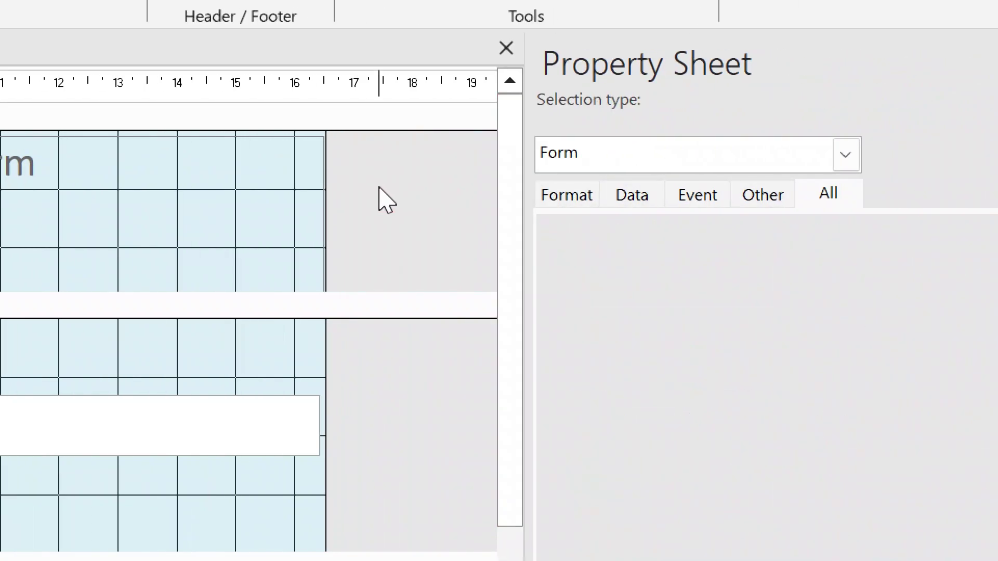
right_click(380, 188)
click(373, 185)
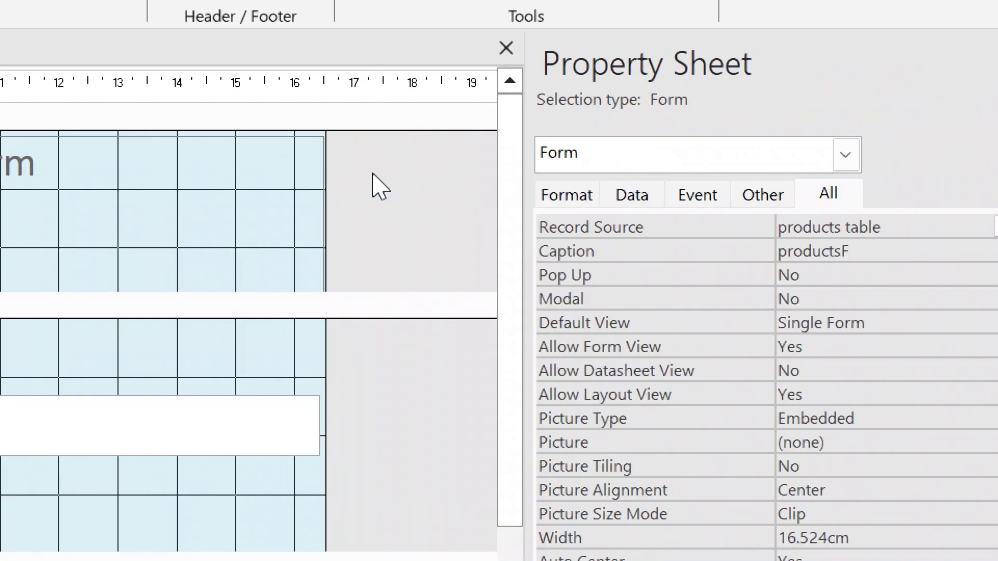
click(598, 271)
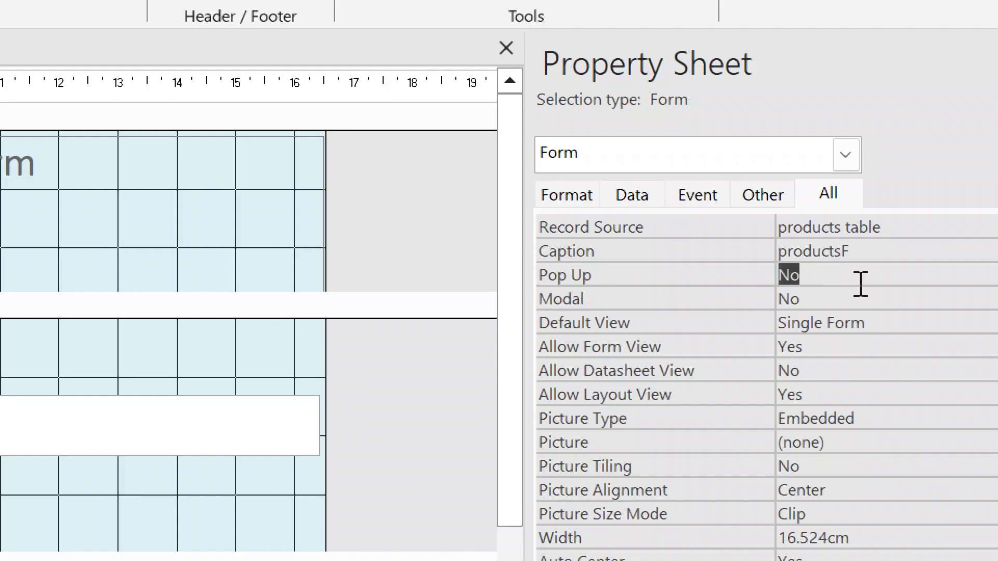
click(961, 274)
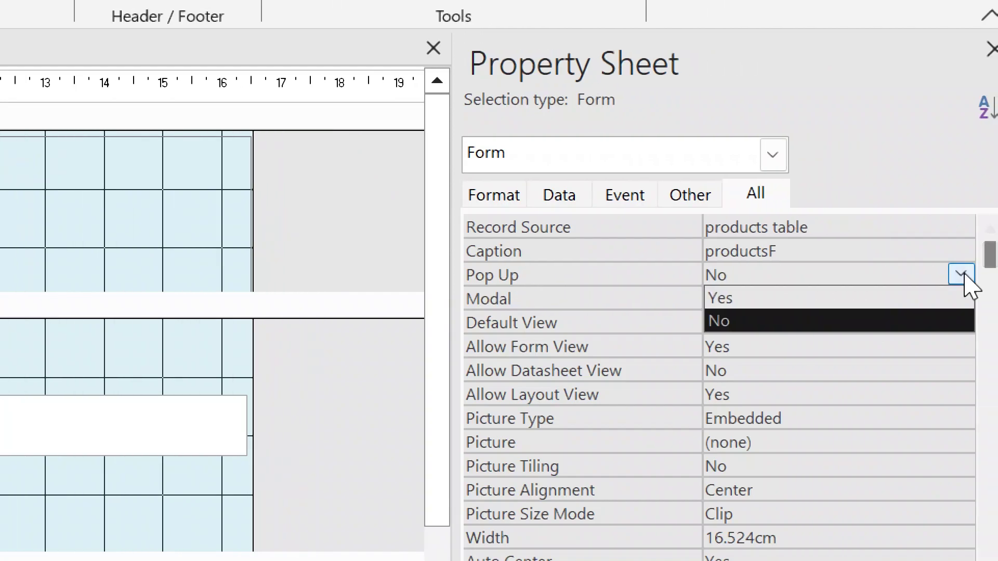
click(868, 299)
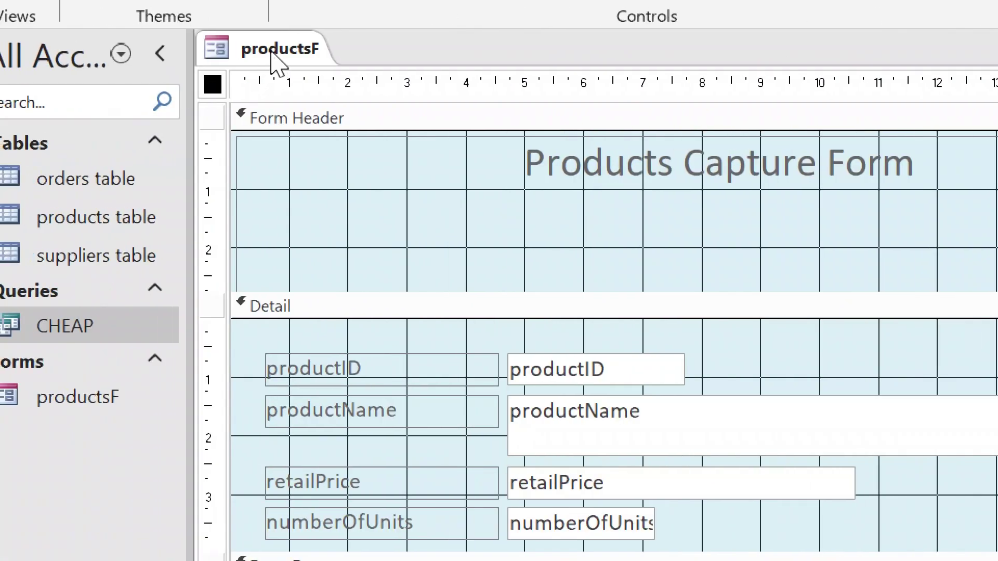
Save the productsF form and show it in Form View, moving its pop-up window toward the middle of the workspace.
right_click(274, 61)
click(333, 72)
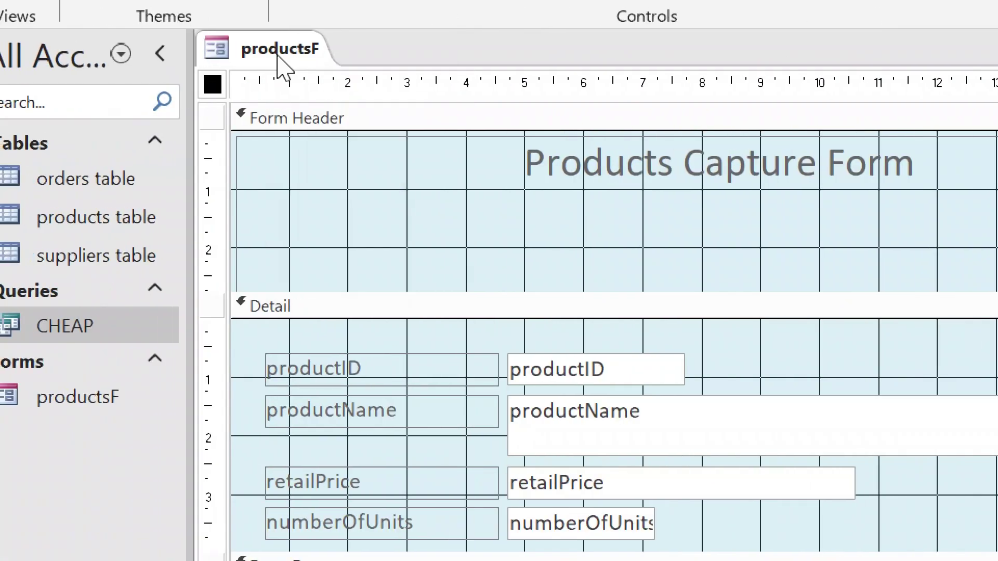
right_click(277, 57)
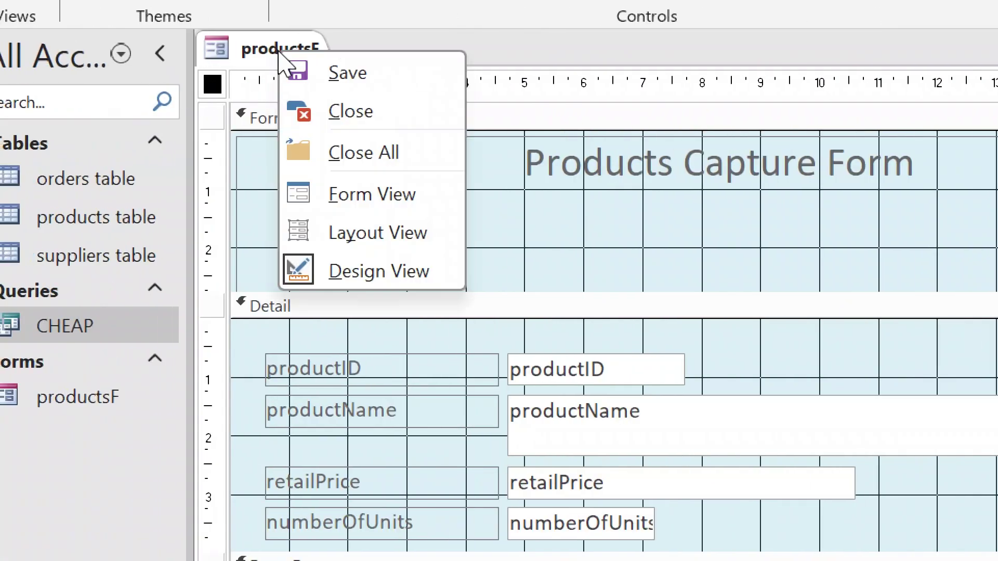
click(366, 197)
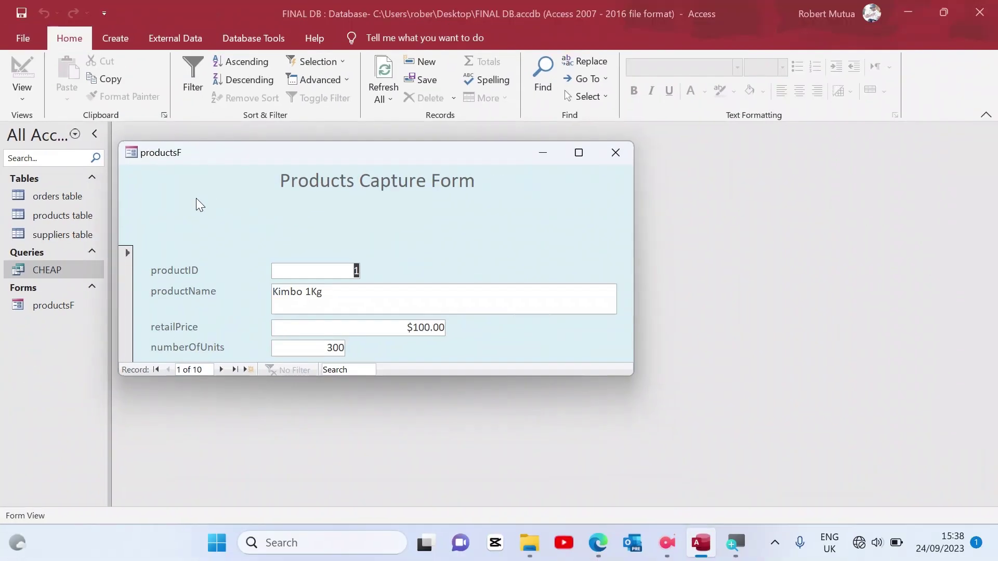
drag(234, 158, 328, 203)
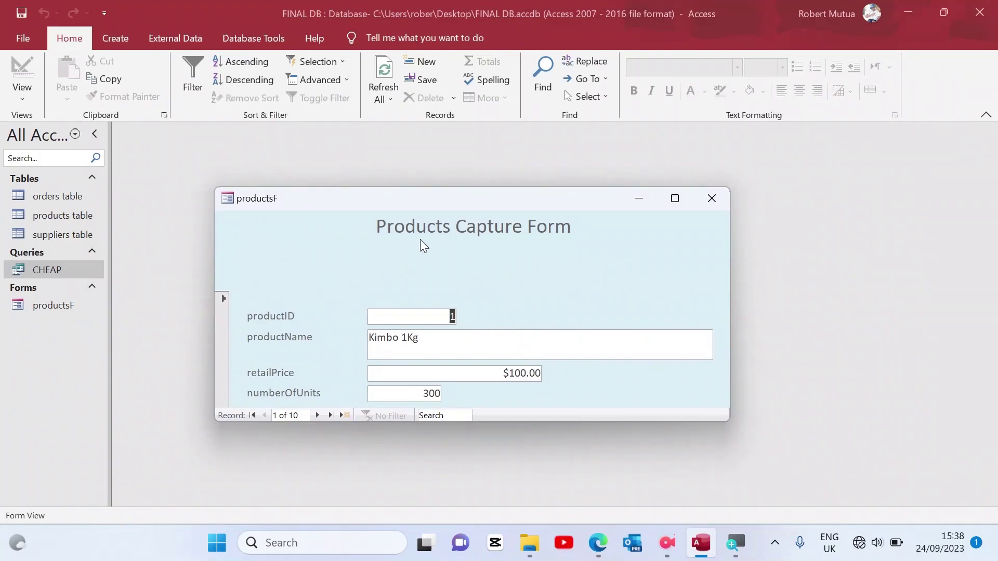
Return productsF to Design View and extend the Detail section downward to a height of about 5 cm.
right_click(327, 201)
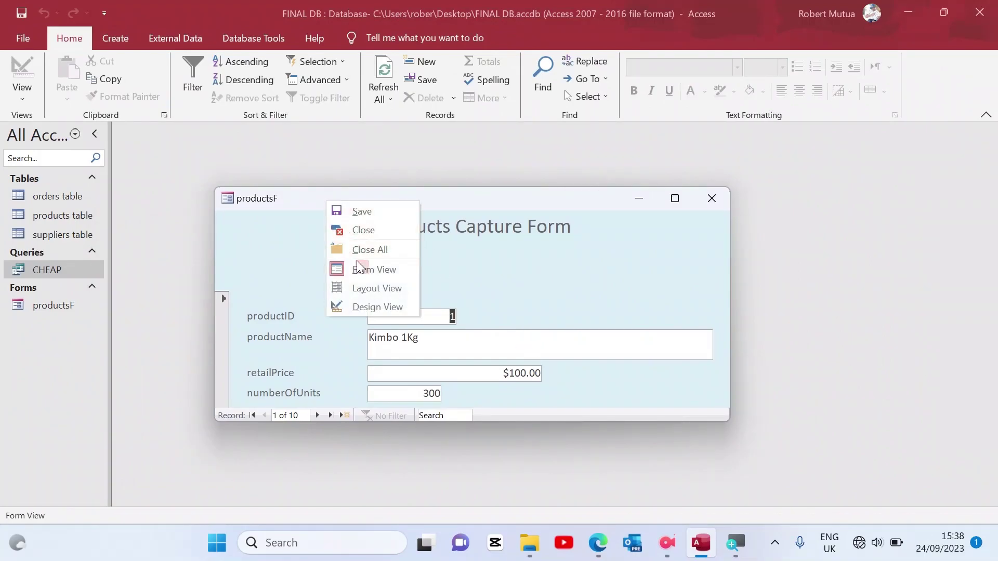
click(368, 306)
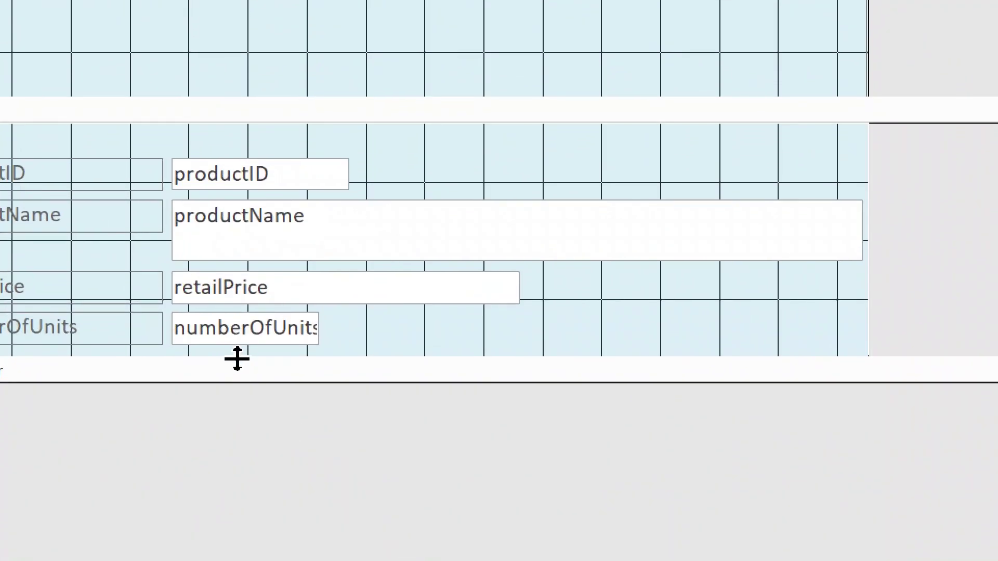
click(242, 370)
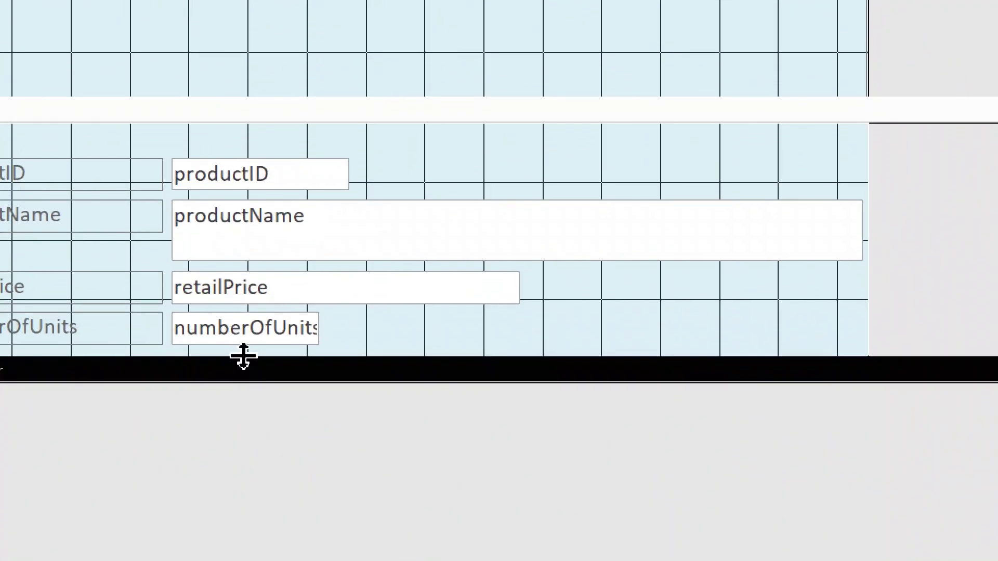
drag(243, 356, 243, 416)
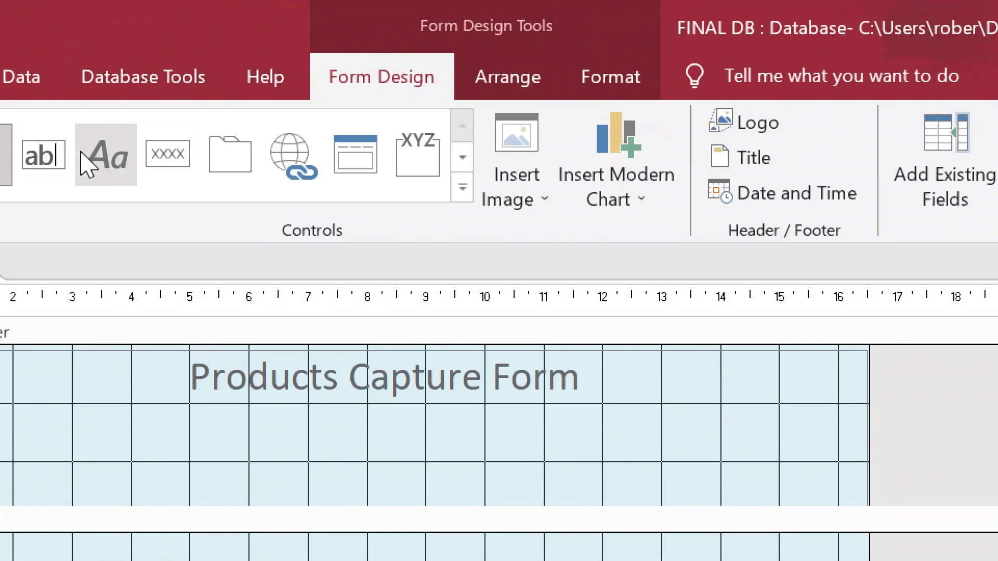
Draw a command button below the numberOfUnits field and assign it the Save Record action from Record Operations.
click(159, 172)
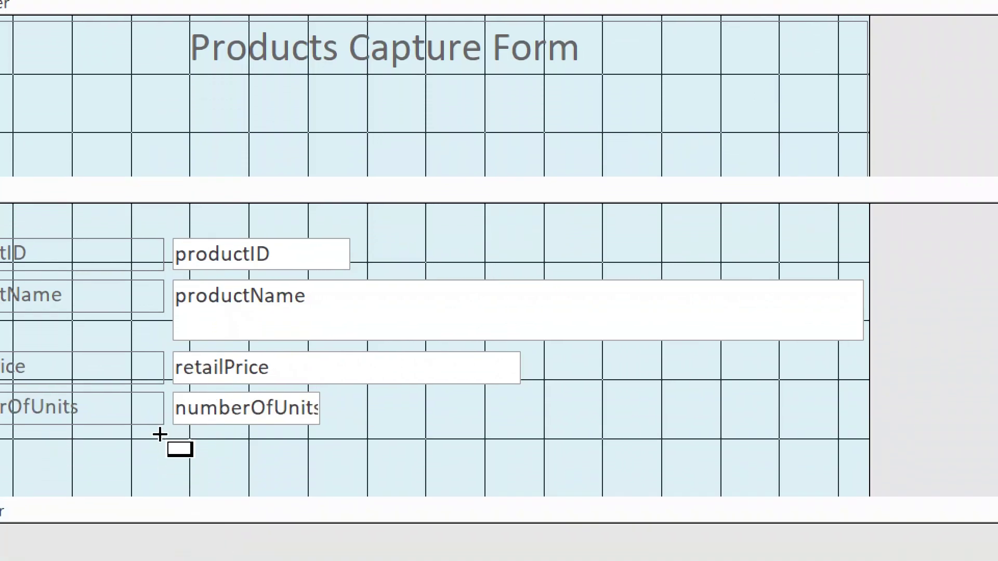
drag(159, 435, 296, 492)
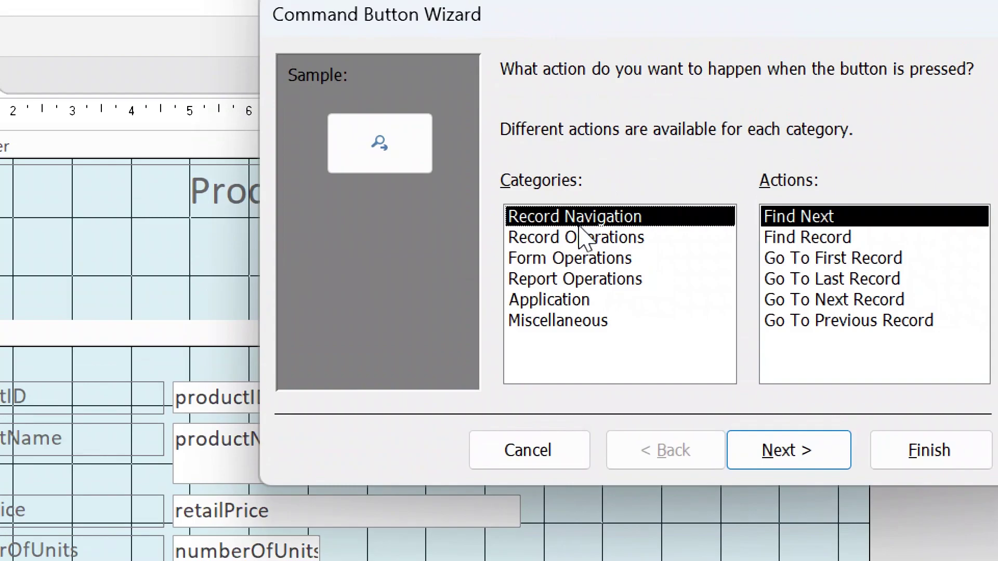
click(570, 114)
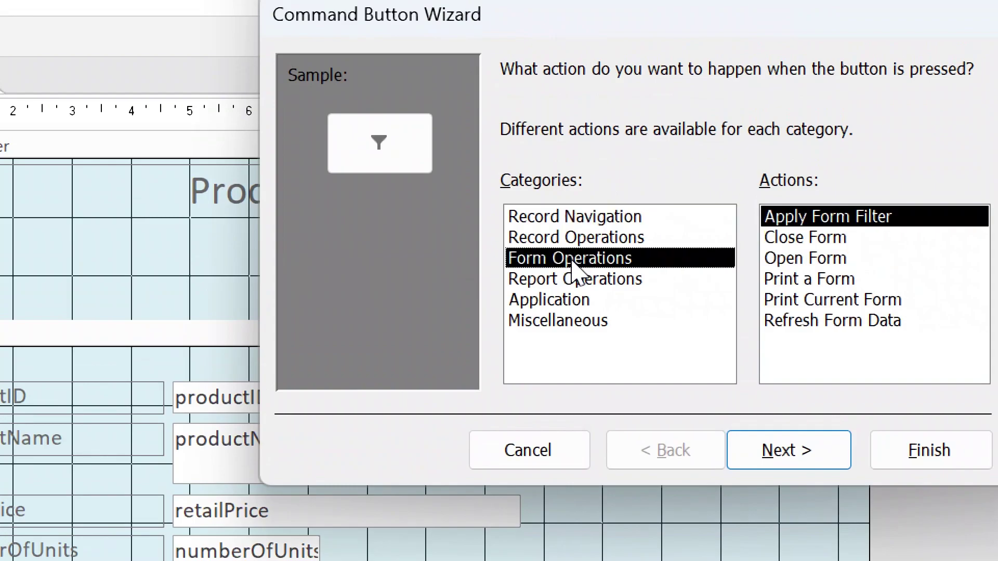
click(621, 238)
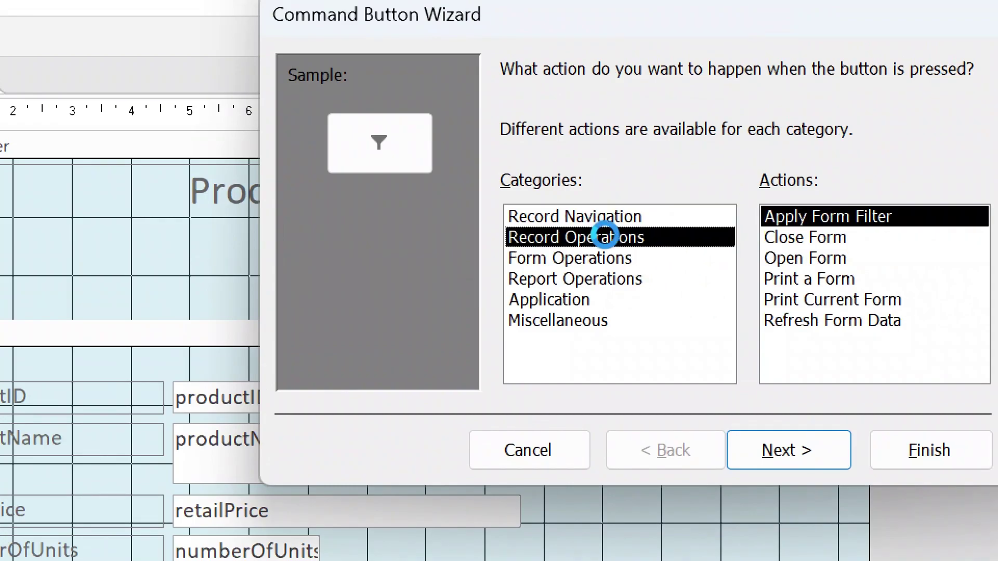
click(786, 302)
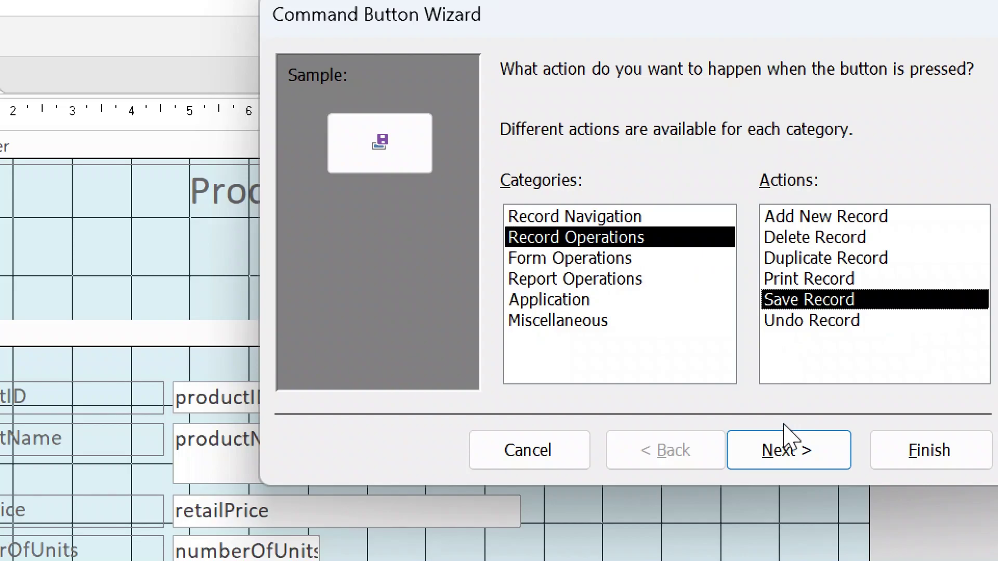
Label the new command button with the text Save and finish the wizard.
click(785, 439)
click(720, 195)
key(BackSpace)
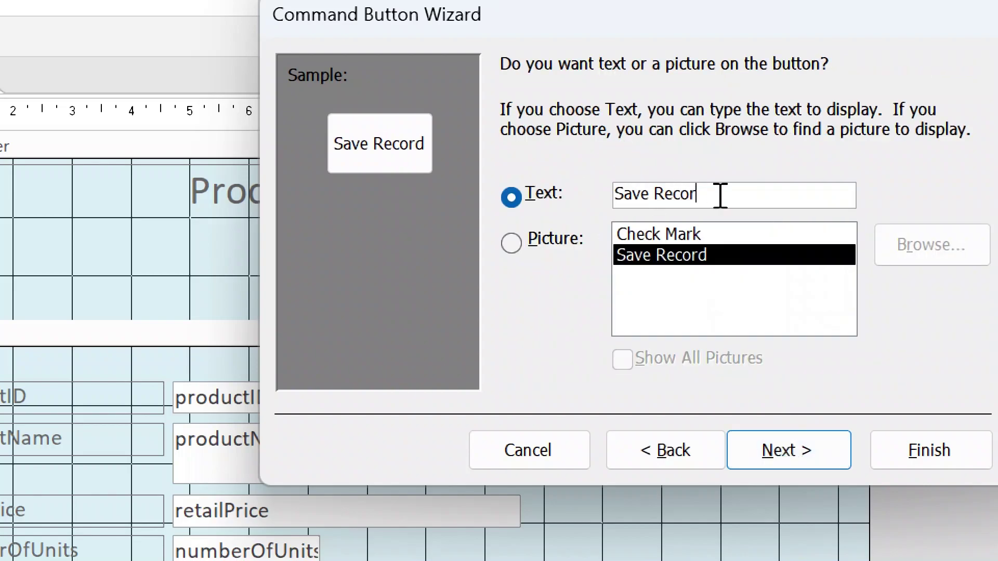
key(BackSpace)
key(BackSpace)
key(BackSpace)
key(BackSpace)
key(BackSpace)
key(BackSpace)
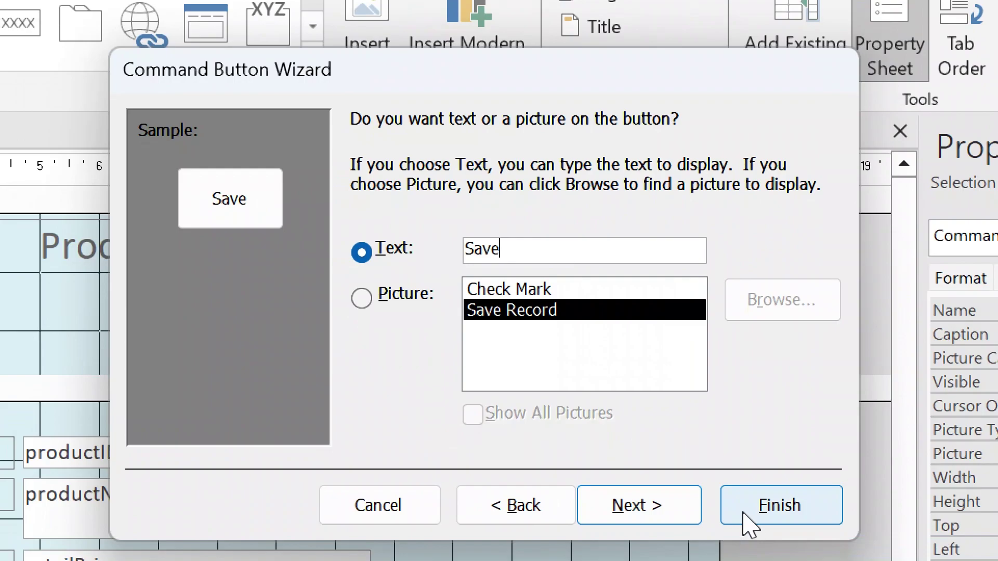
click(764, 552)
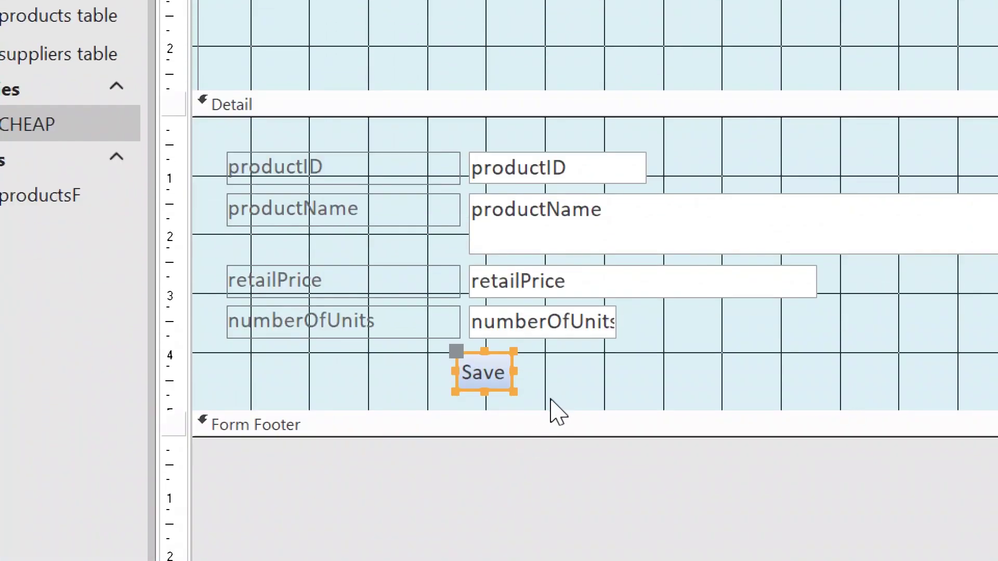
click(556, 409)
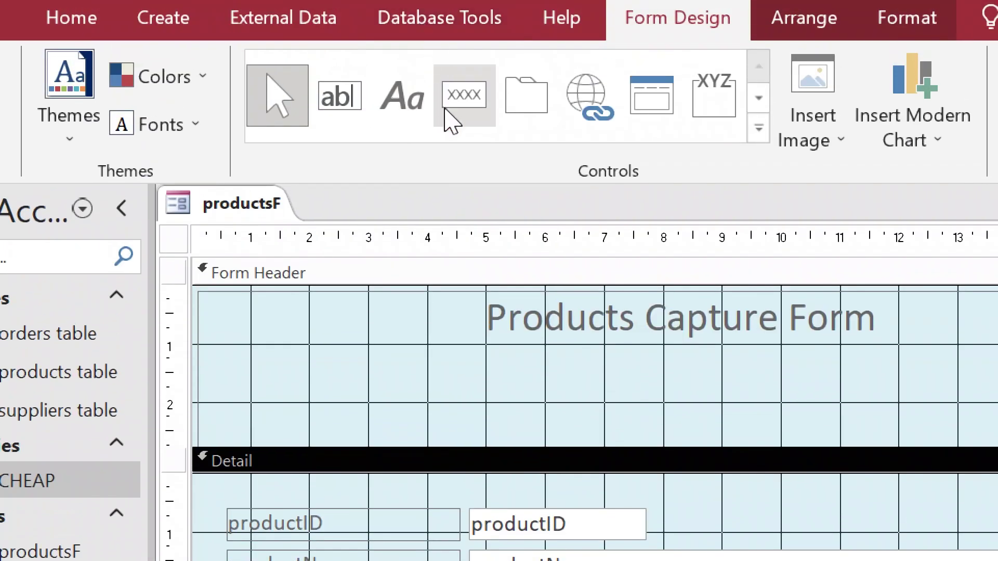
Draw a second command button beside the Save button and assign it the Add New Record action from Record Operations.
click(460, 122)
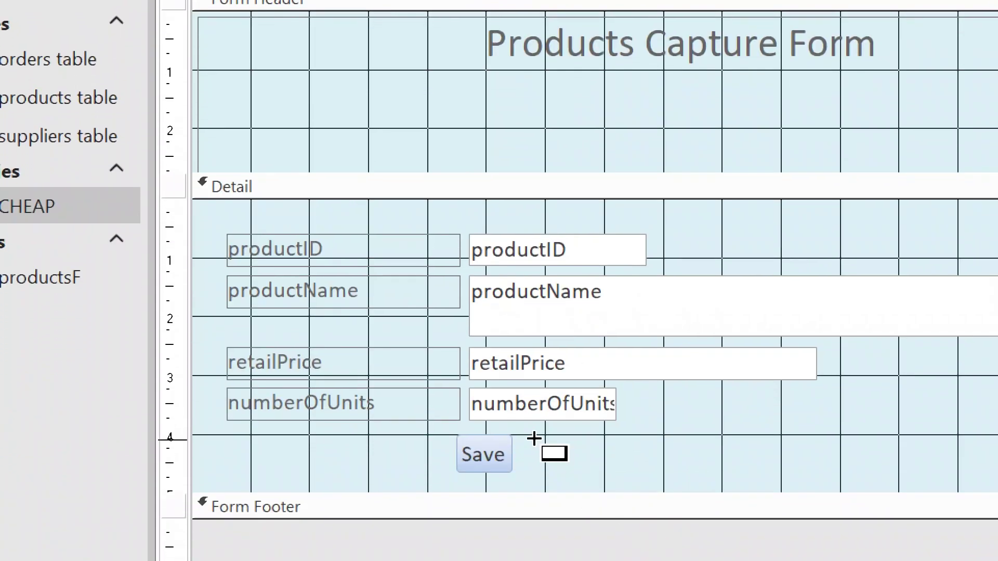
drag(534, 438, 597, 471)
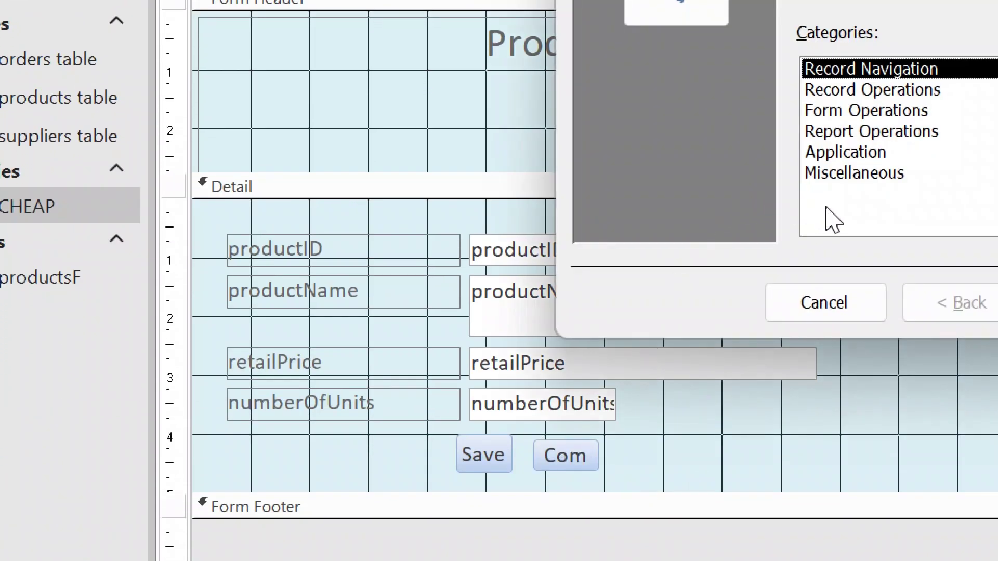
click(858, 95)
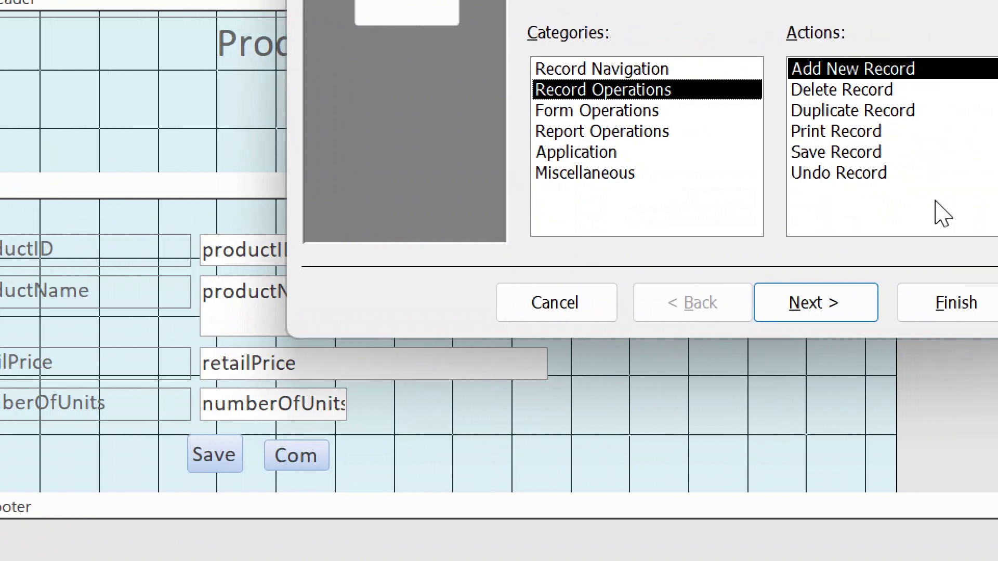
click(762, 303)
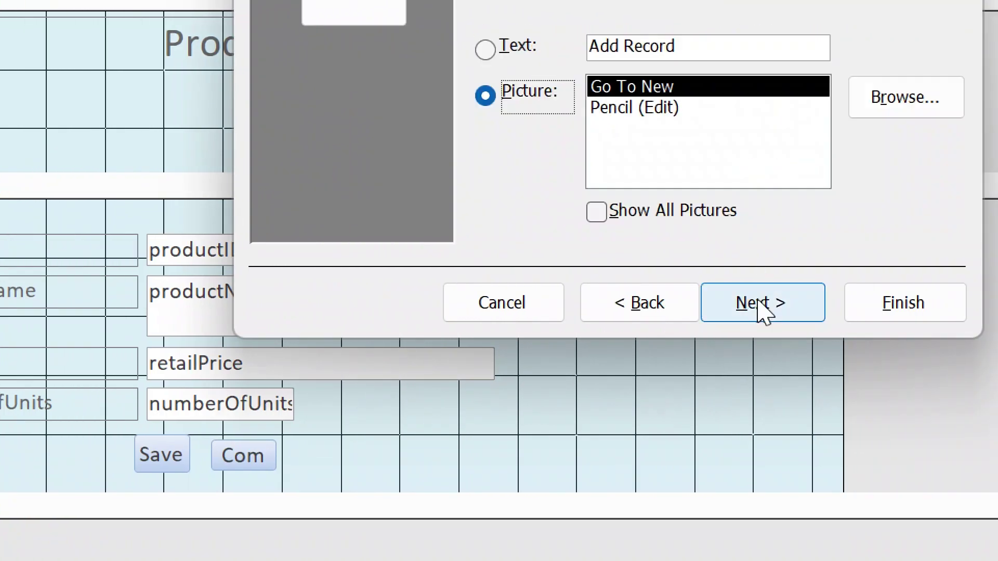
Label the second command button with the text Add and finish the wizard.
click(698, 47)
key(BackSpace)
key(BackSpace)
key(BackSpace)
key(BackSpace)
key(BackSpace)
key(BackSpace)
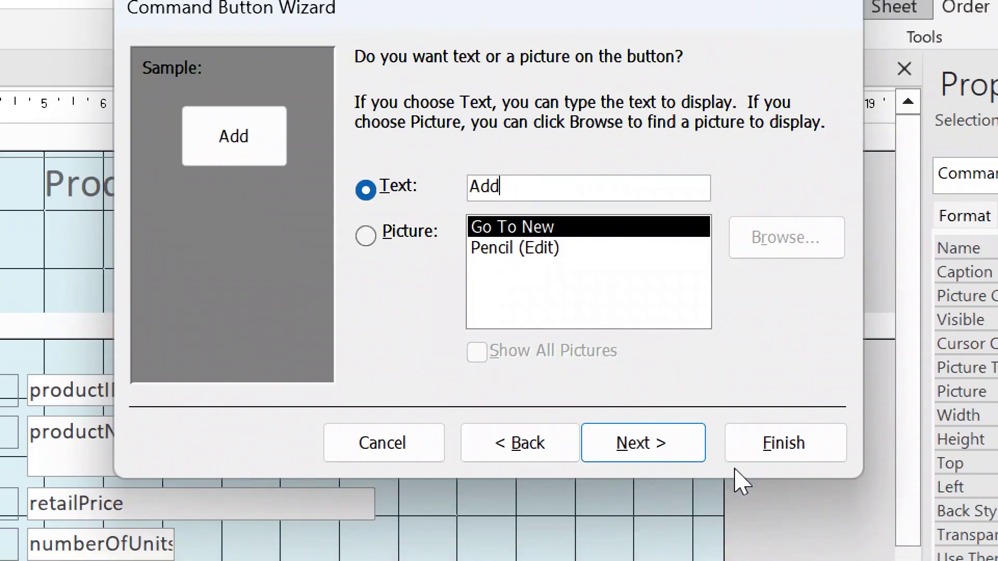
click(777, 545)
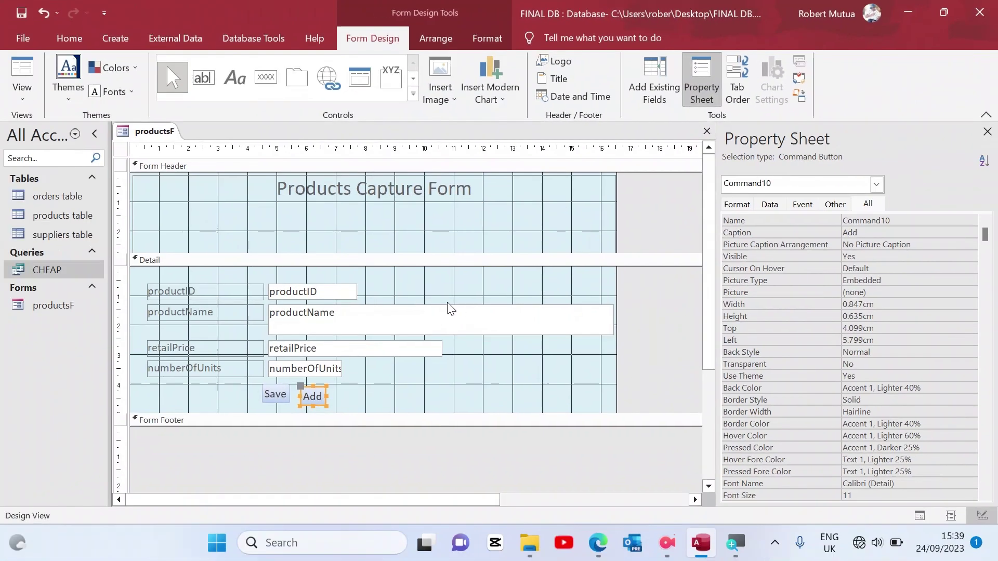
Apply the glossy blue Quick Style with white text to both the Save and Add buttons.
drag(253, 381, 321, 406)
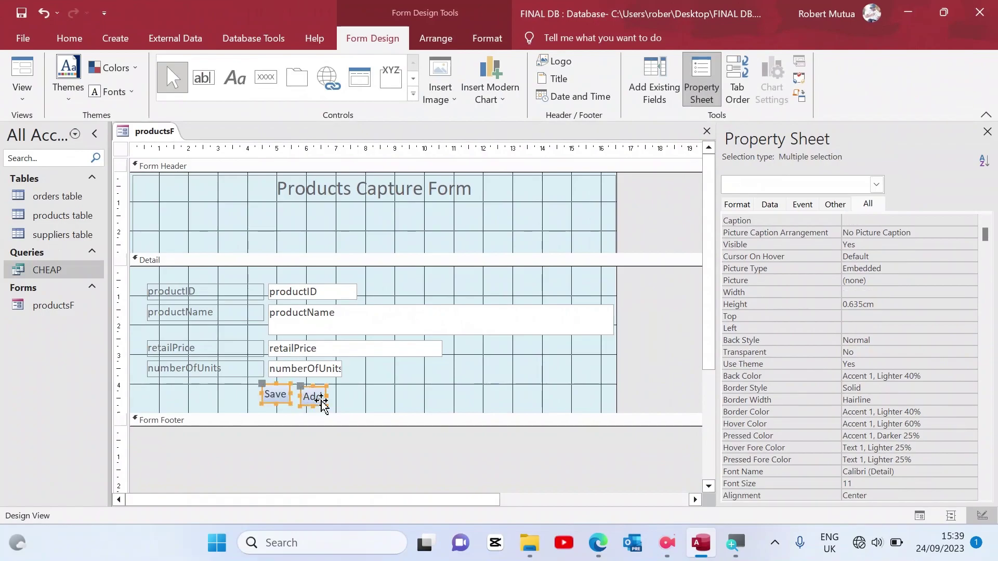
click(484, 38)
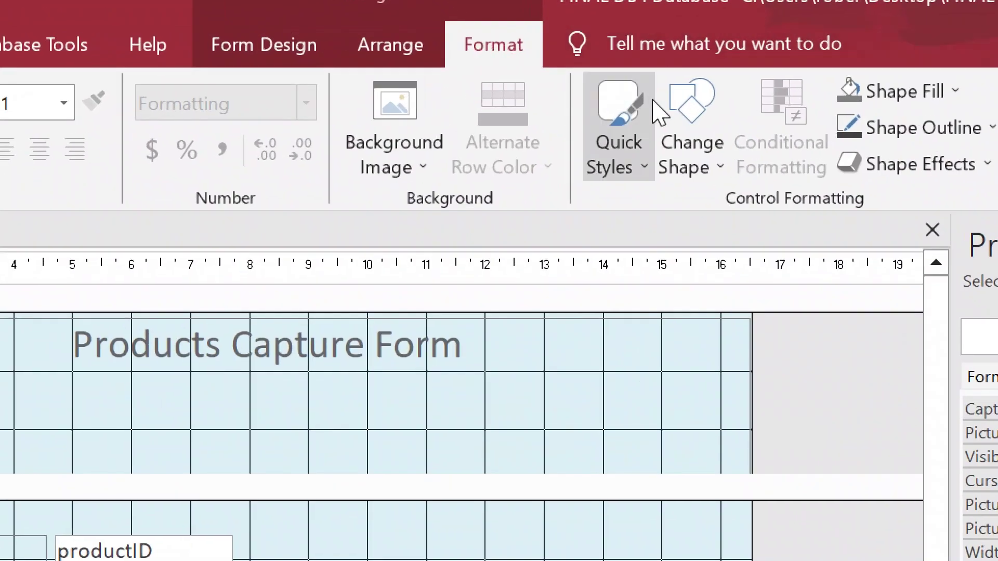
click(587, 88)
click(801, 225)
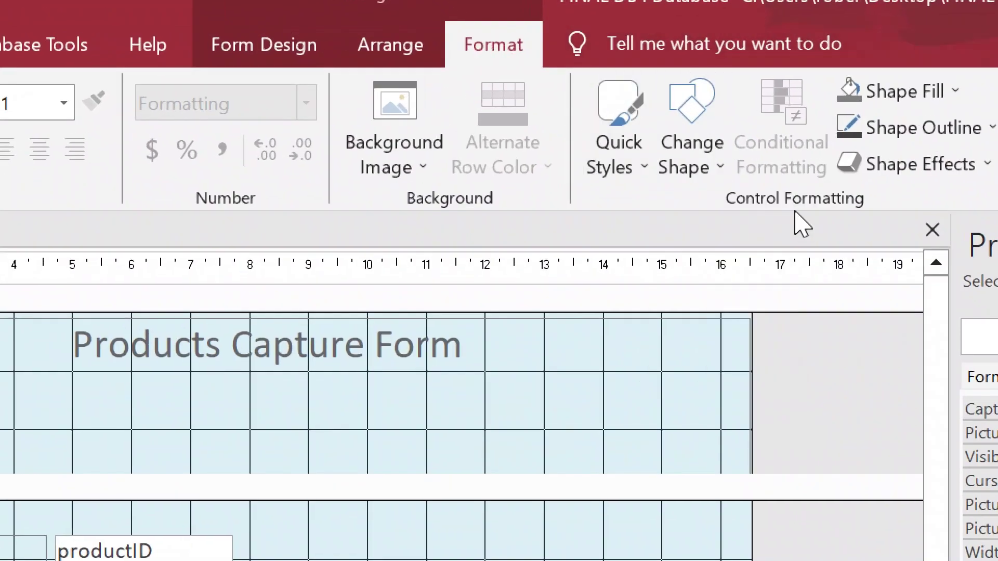
click(625, 125)
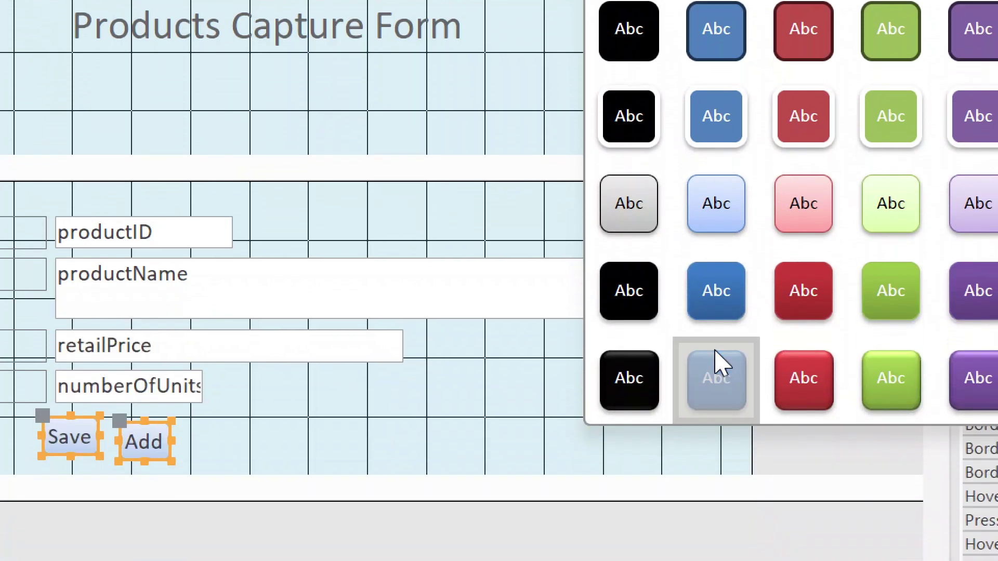
click(715, 509)
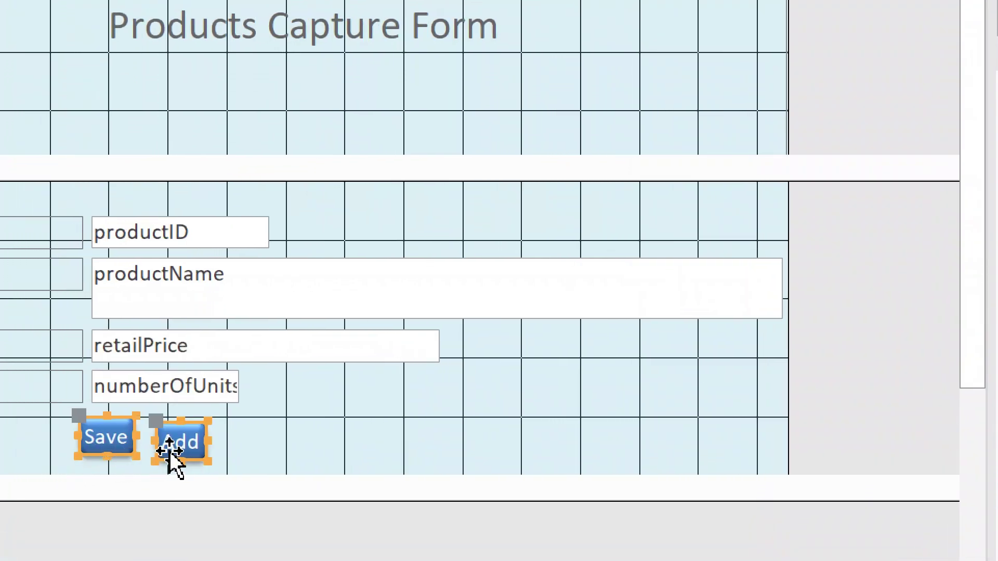
Size the Save and Add buttons to the widest and align them to the bottom.
right_click(176, 450)
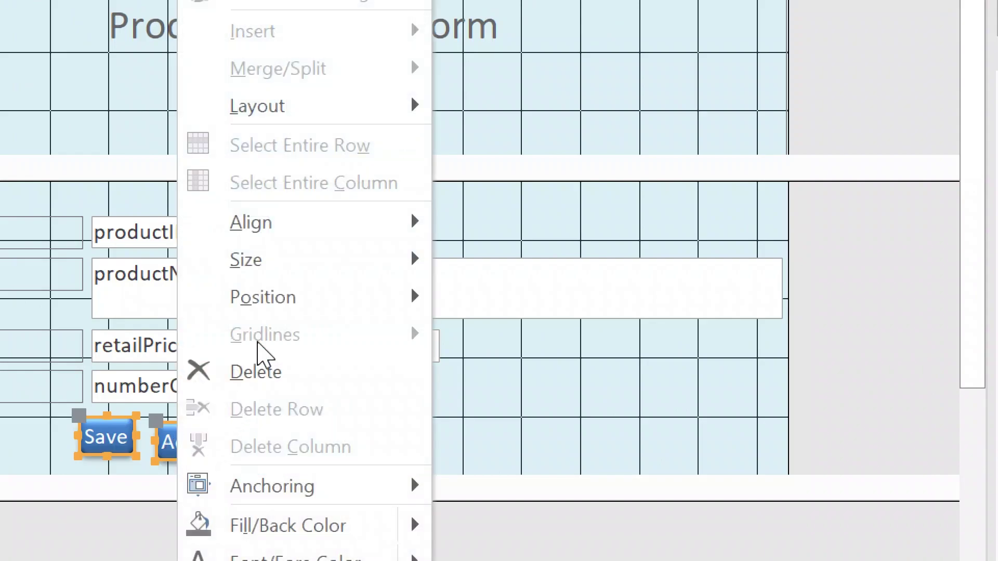
mouse_move(282, 267)
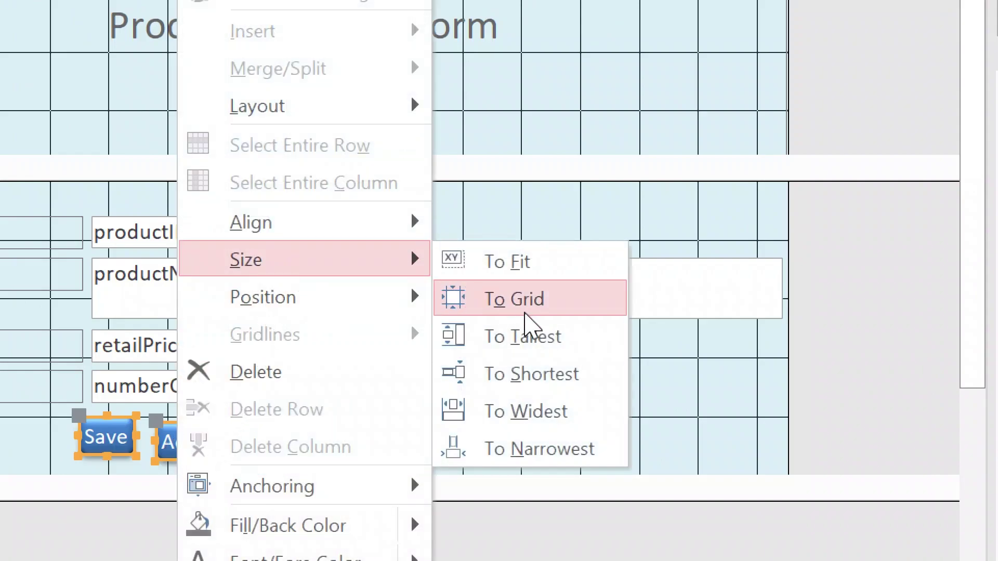
click(539, 411)
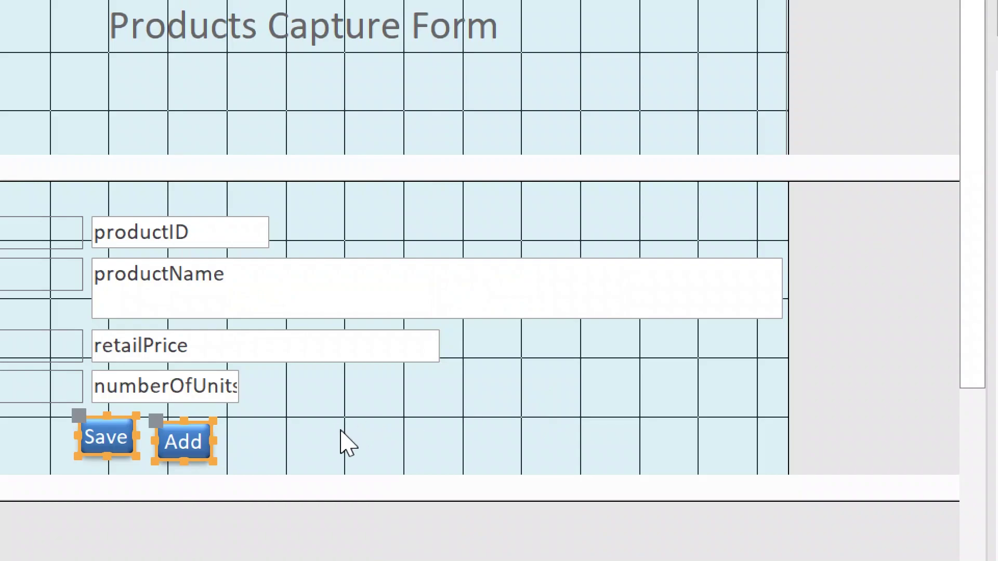
right_click(174, 439)
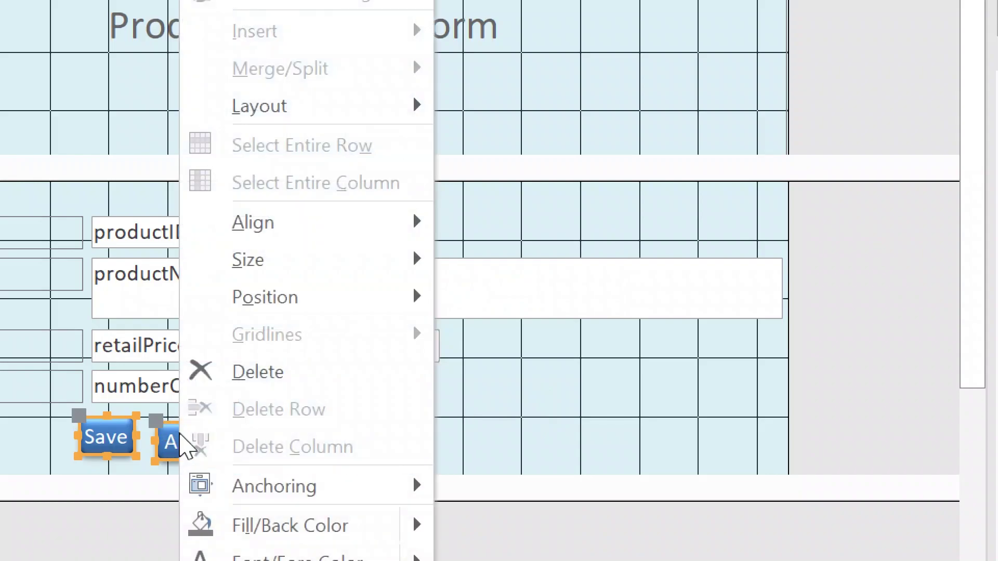
mouse_move(323, 228)
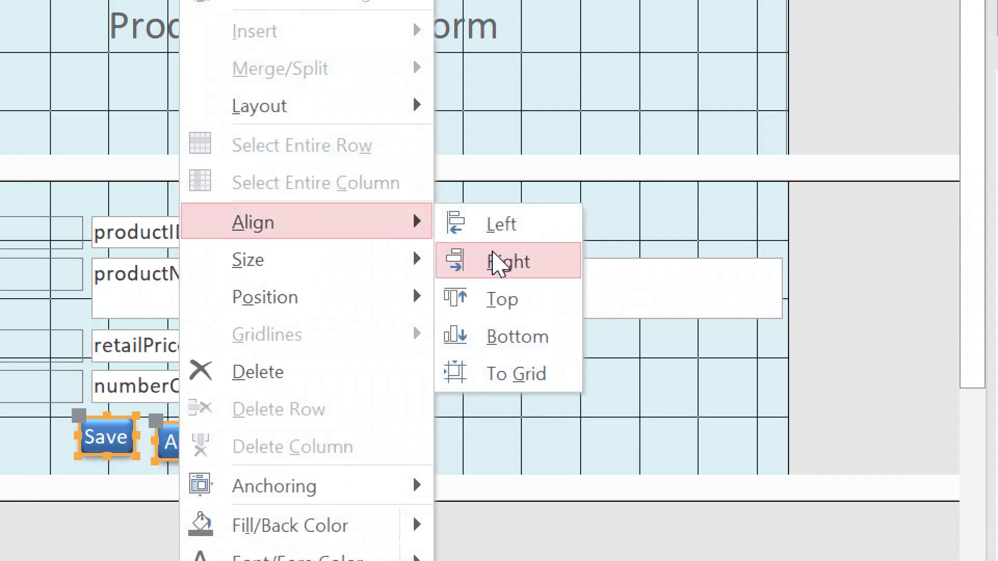
click(514, 338)
click(420, 437)
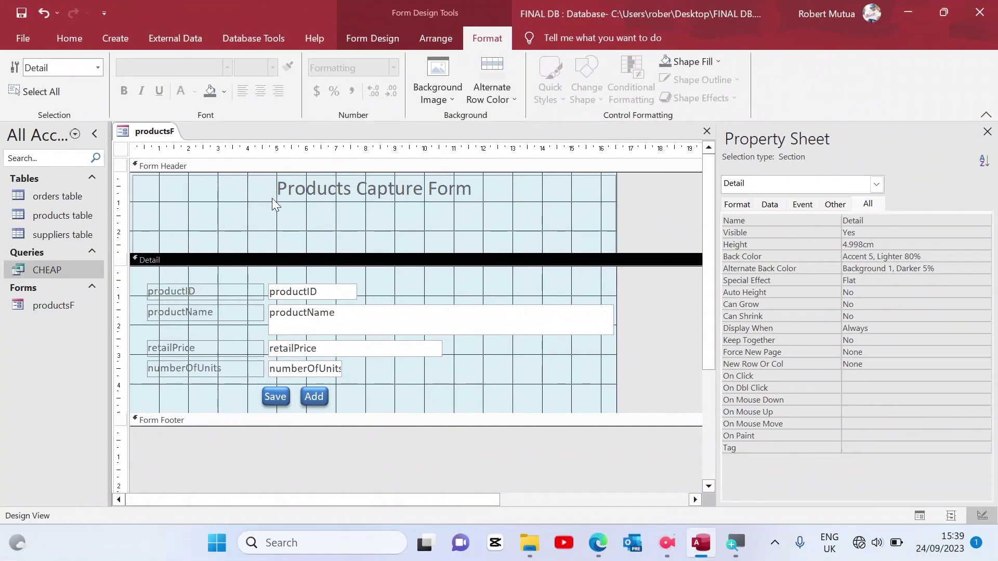
Test the Save and Add buttons of productsF in Form View and close the form, saving its design changes.
right_click(149, 136)
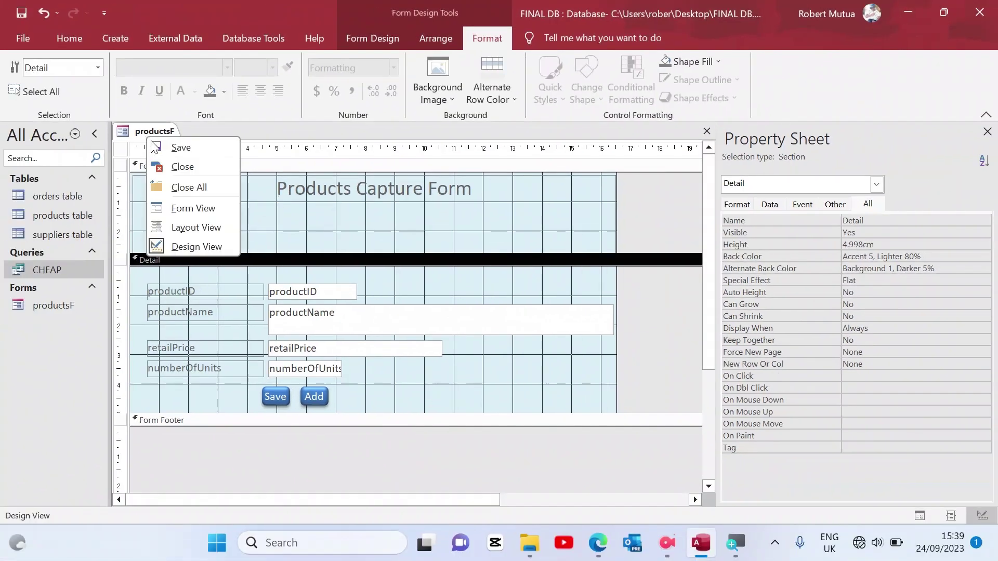
click(192, 211)
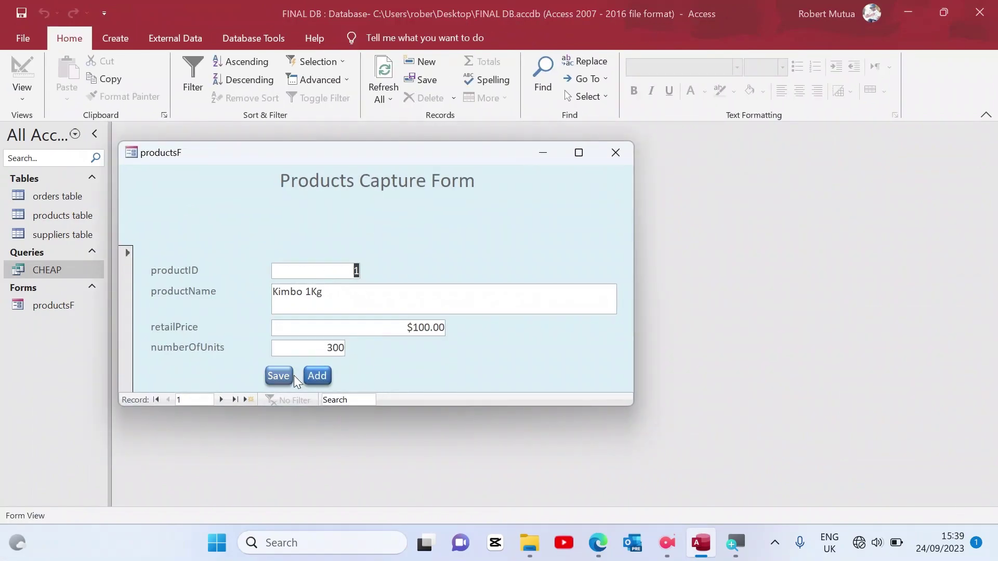
click(290, 375)
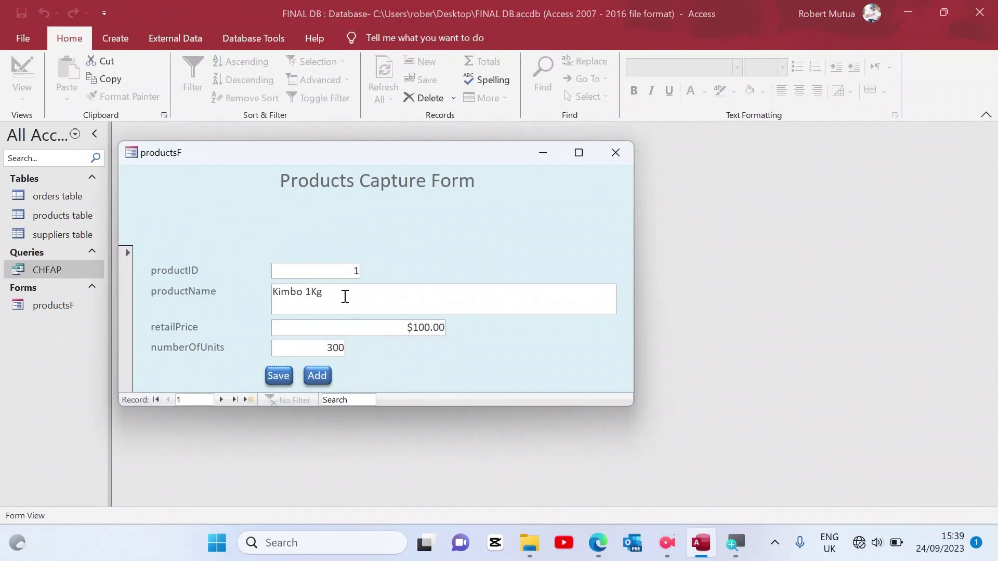
click(319, 373)
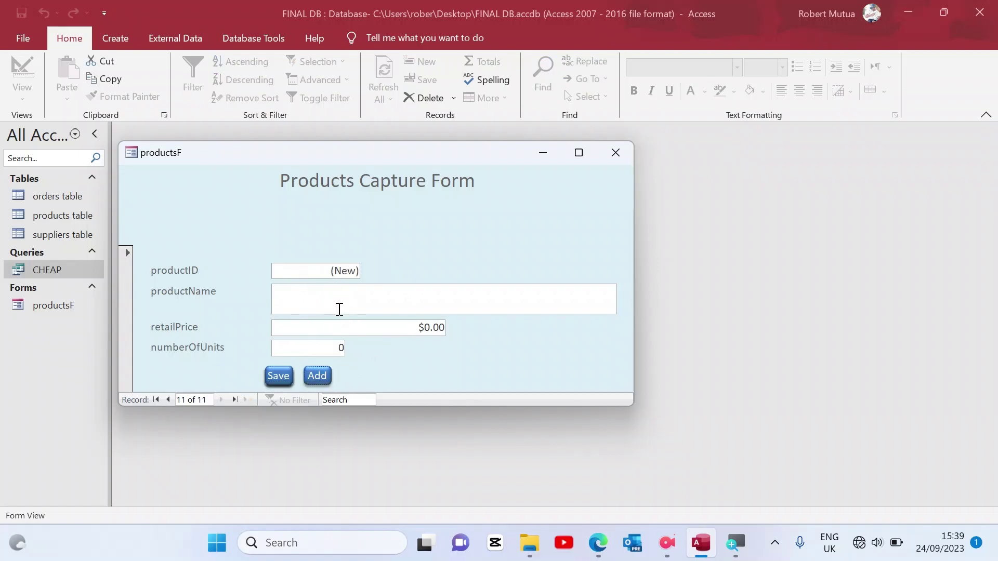
click(613, 154)
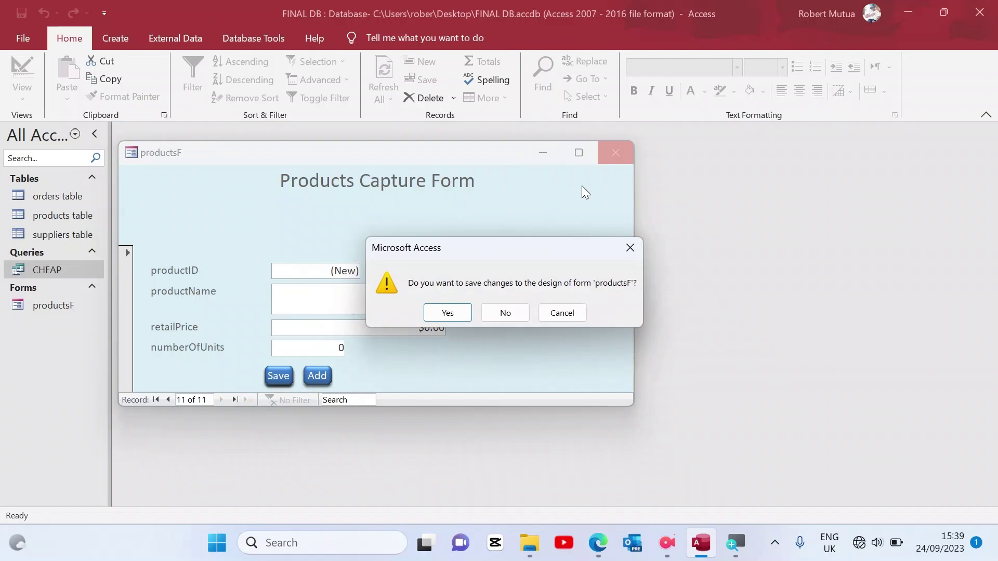
click(447, 313)
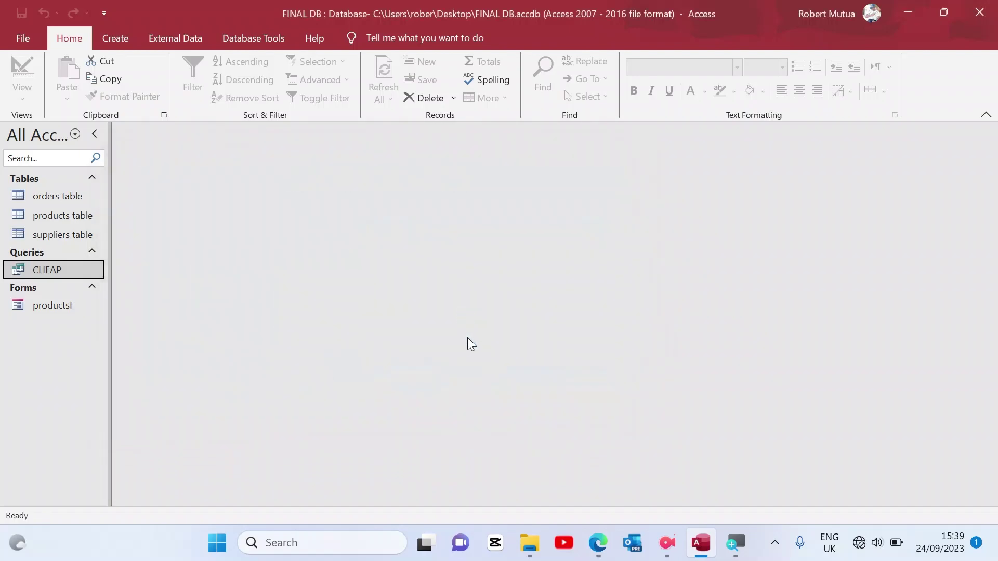
Check part (d) of question 1 in KCSE 2008 P2.pdf, and open the orders table back in Access.
click(598, 544)
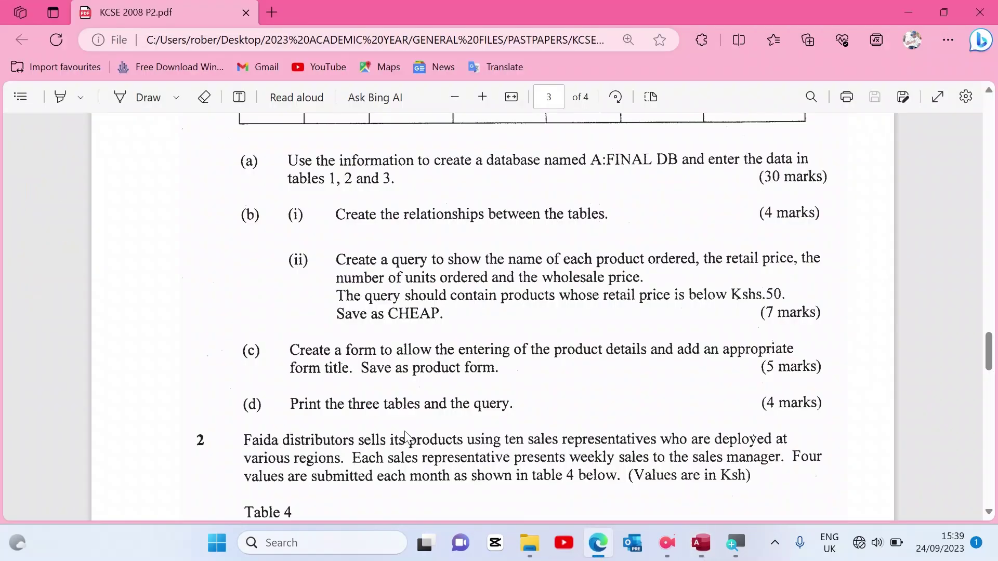
click(696, 546)
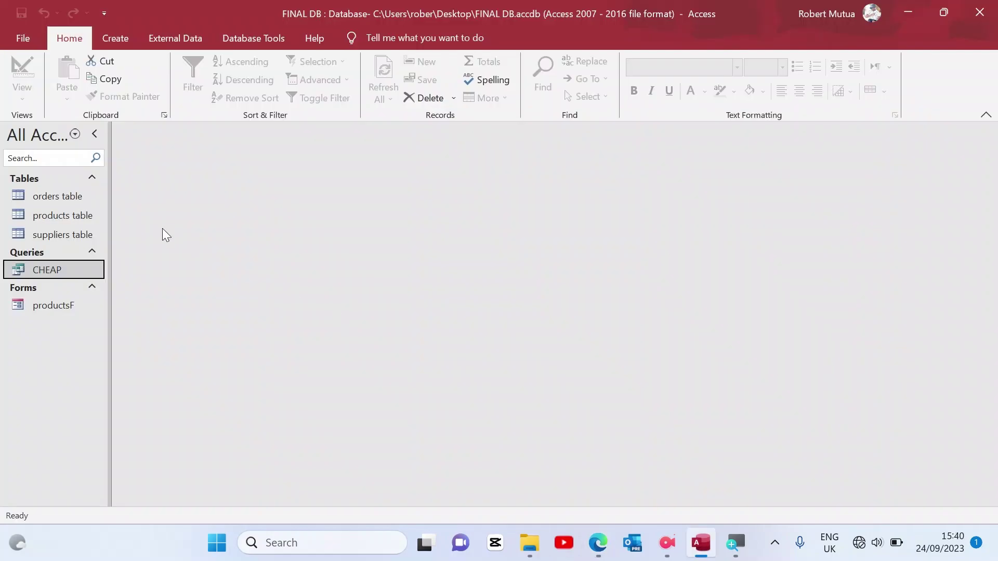
click(63, 196)
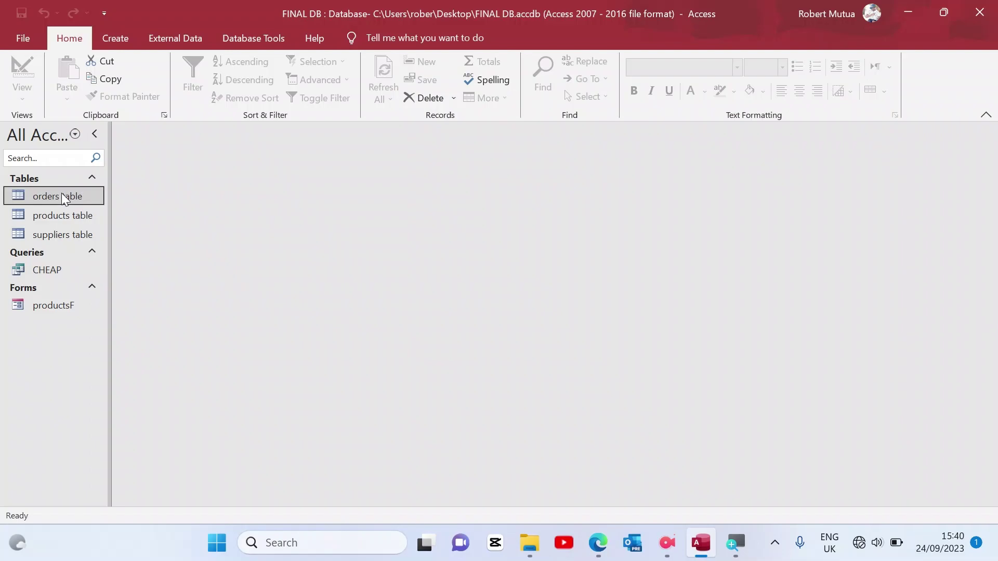
double_click(62, 196)
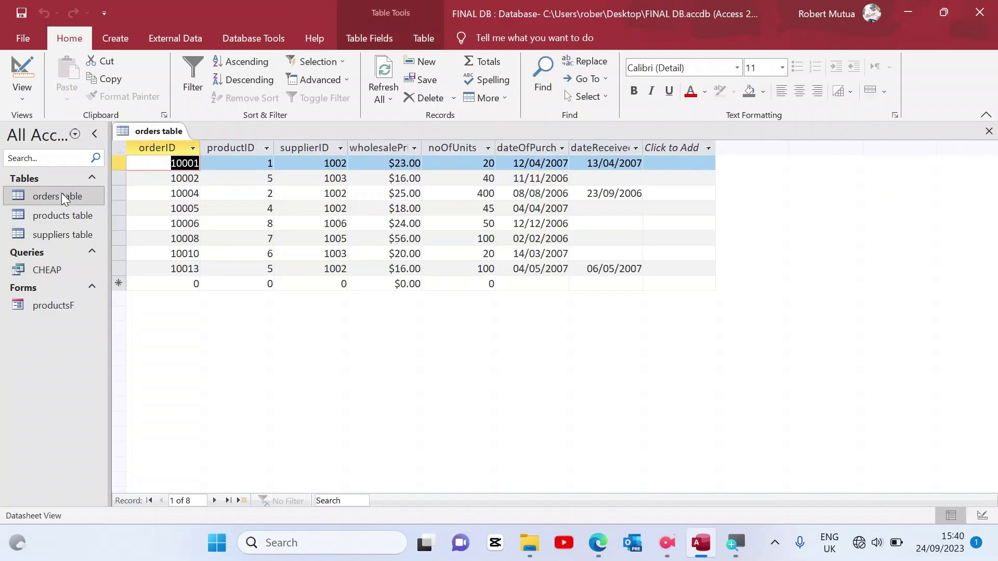
Preview the orders table's printout in landscape orientation and view the print settings without printing.
click(26, 38)
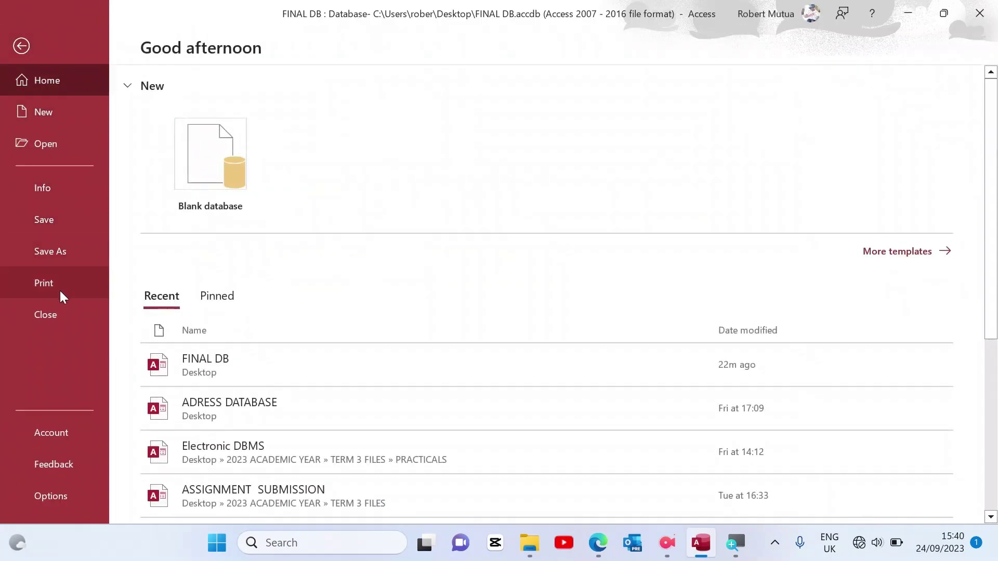
click(69, 289)
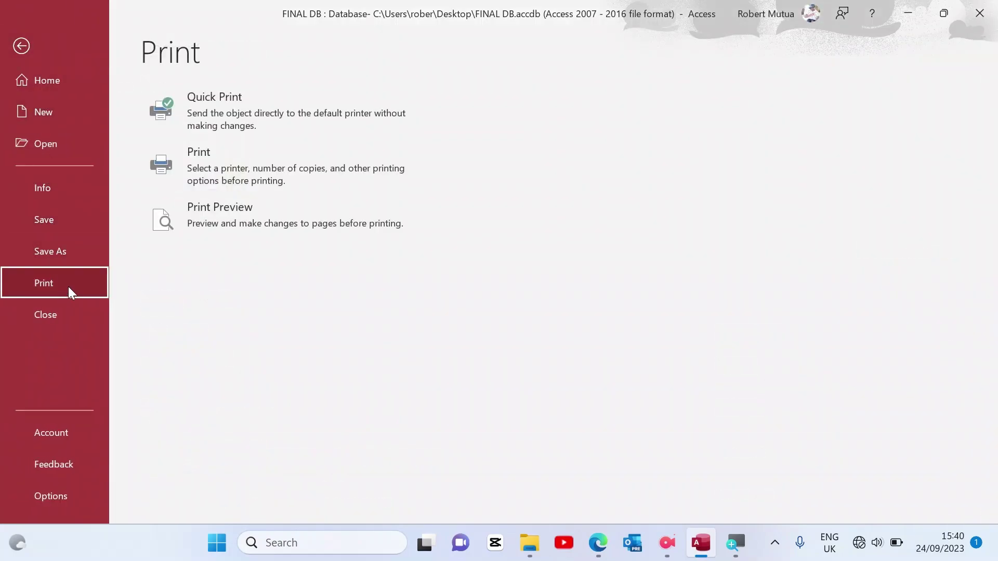
click(239, 206)
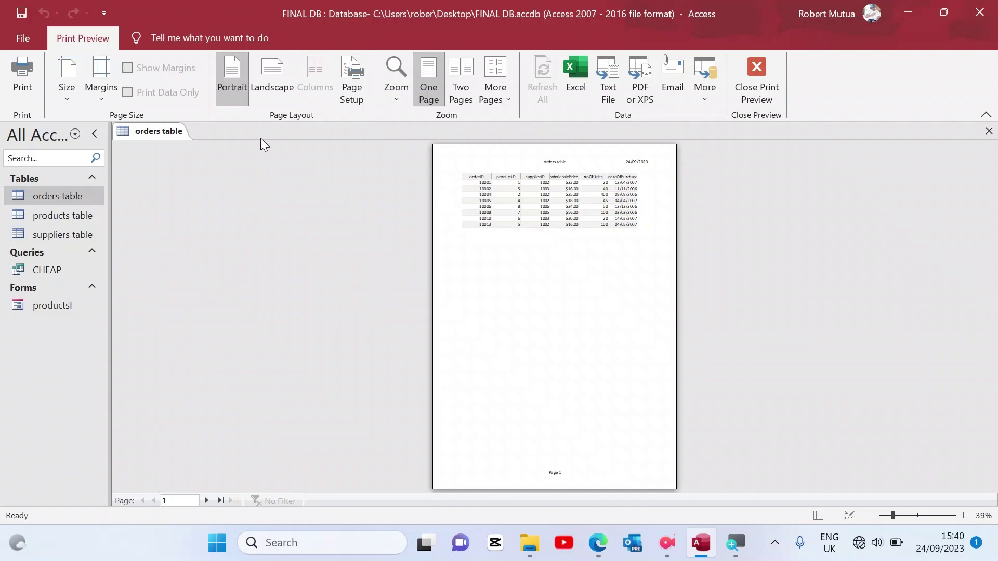
click(272, 77)
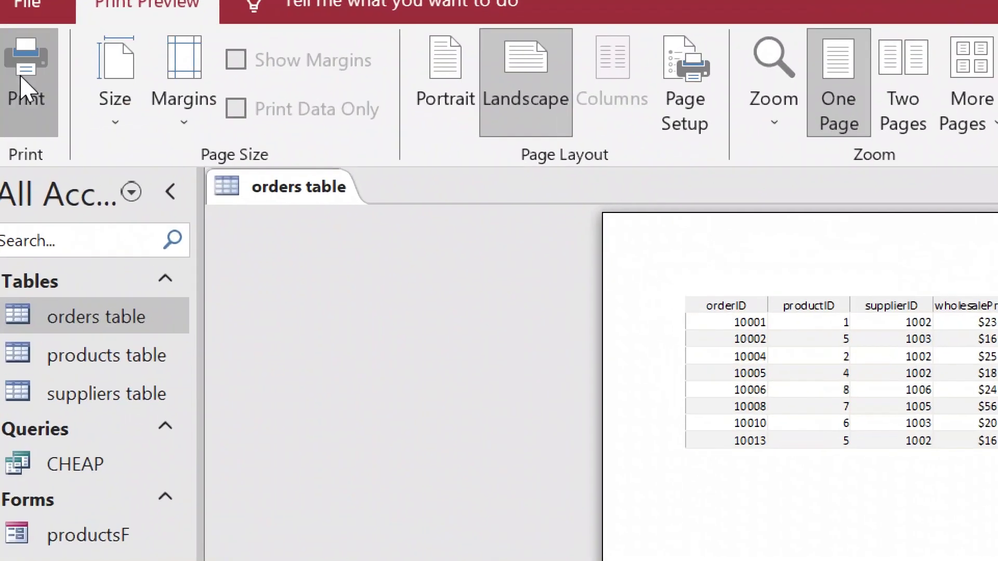
click(25, 93)
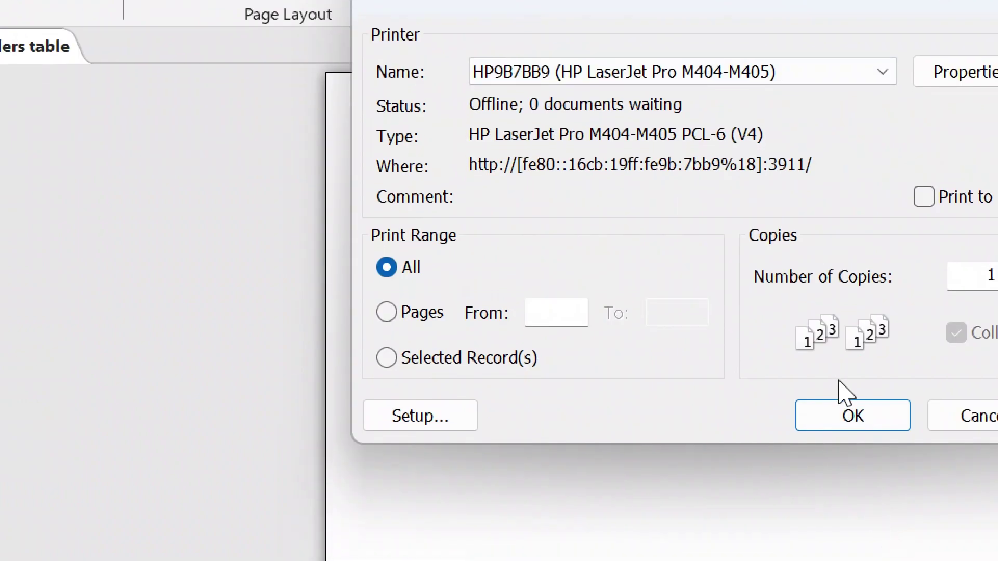
click(977, 417)
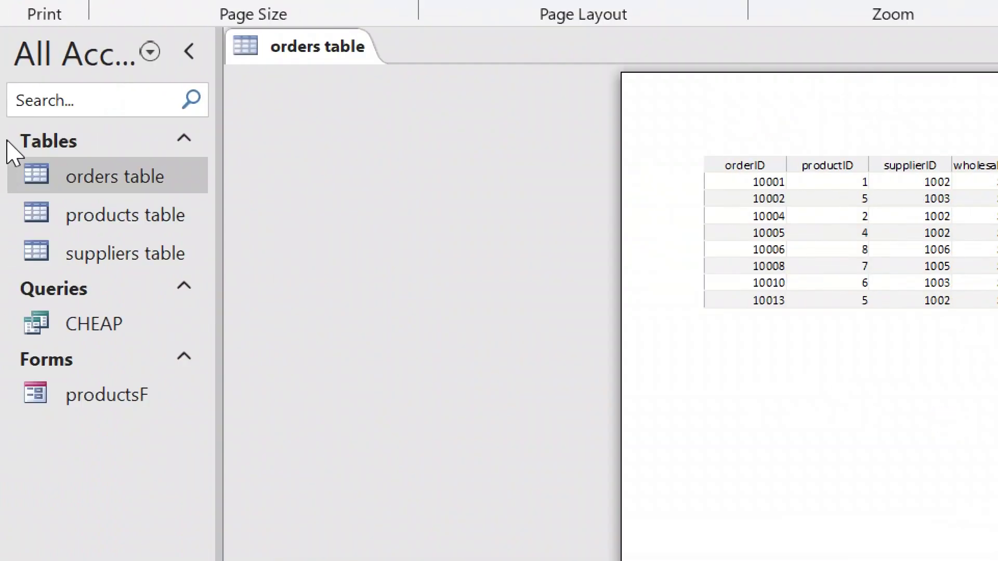
Open the CHEAP query and show it in Print Preview.
click(71, 208)
click(87, 260)
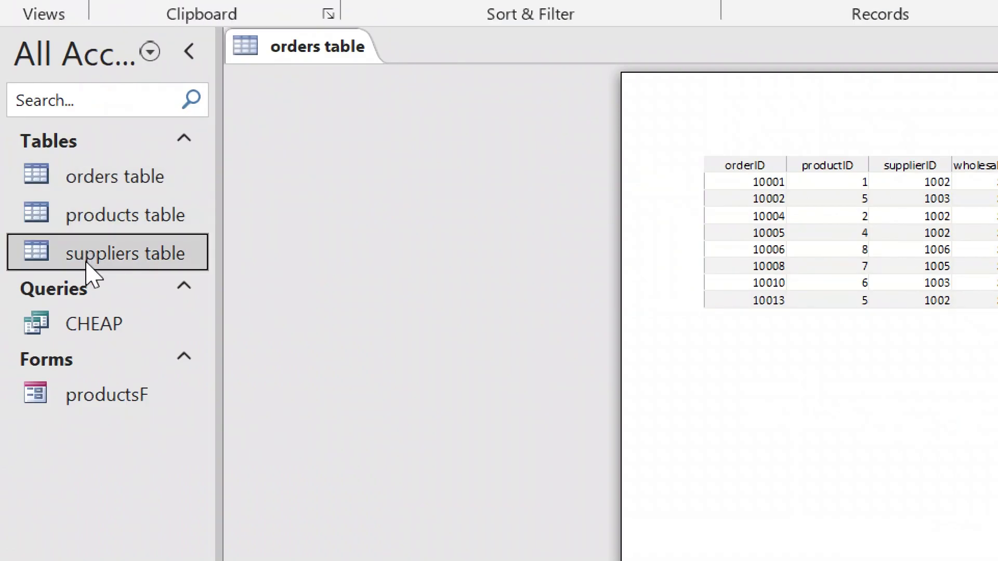
click(94, 327)
double_click(89, 323)
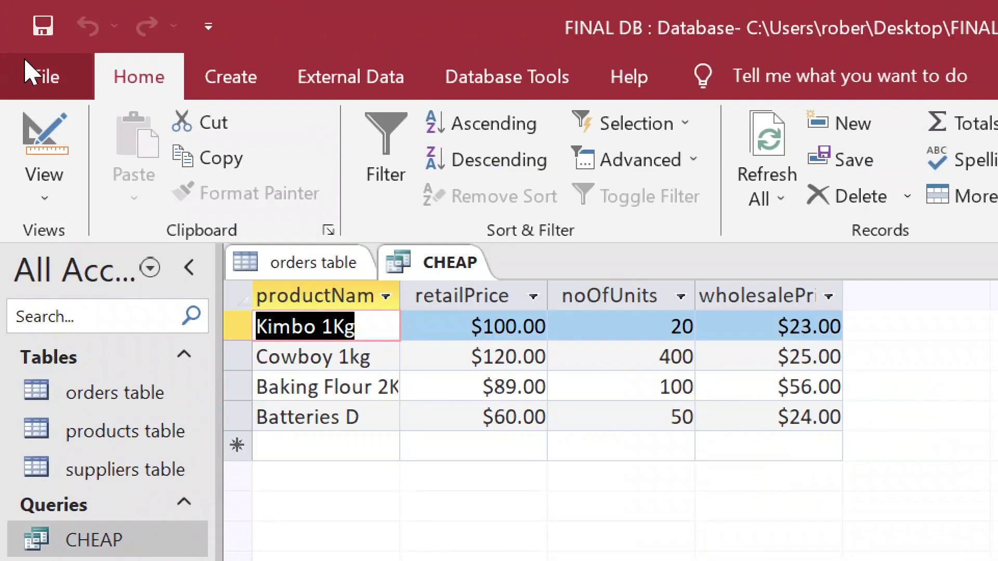
click(31, 69)
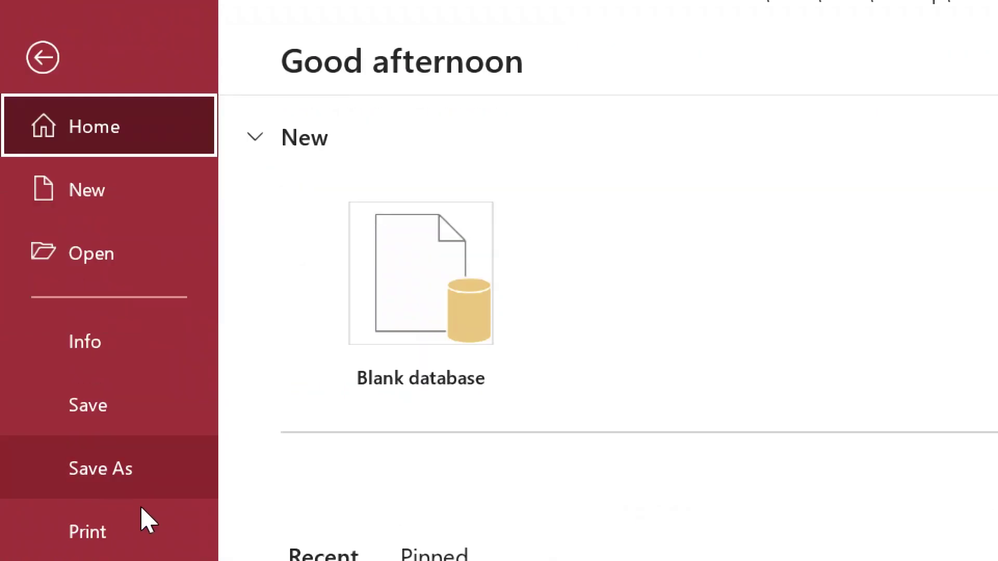
click(147, 520)
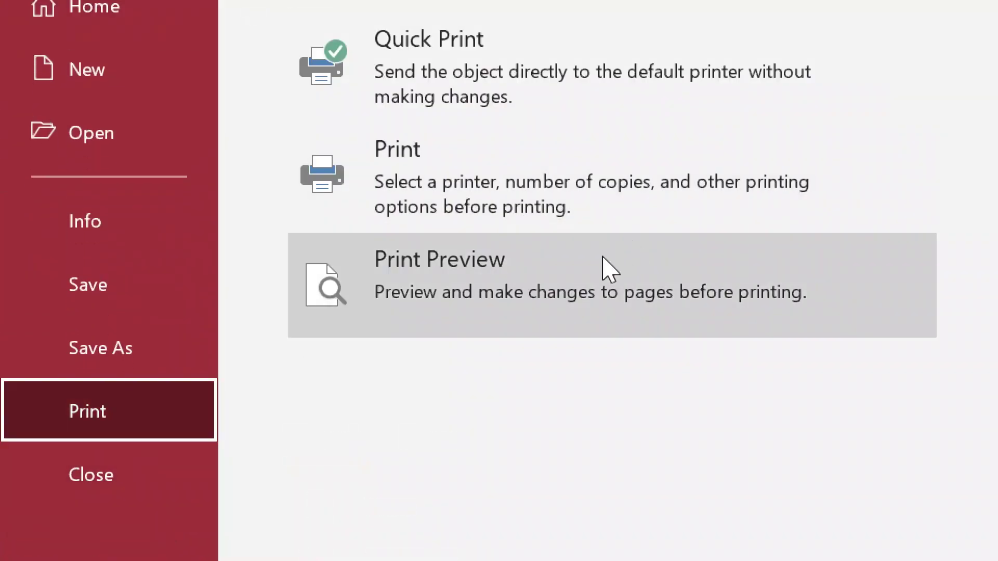
click(609, 269)
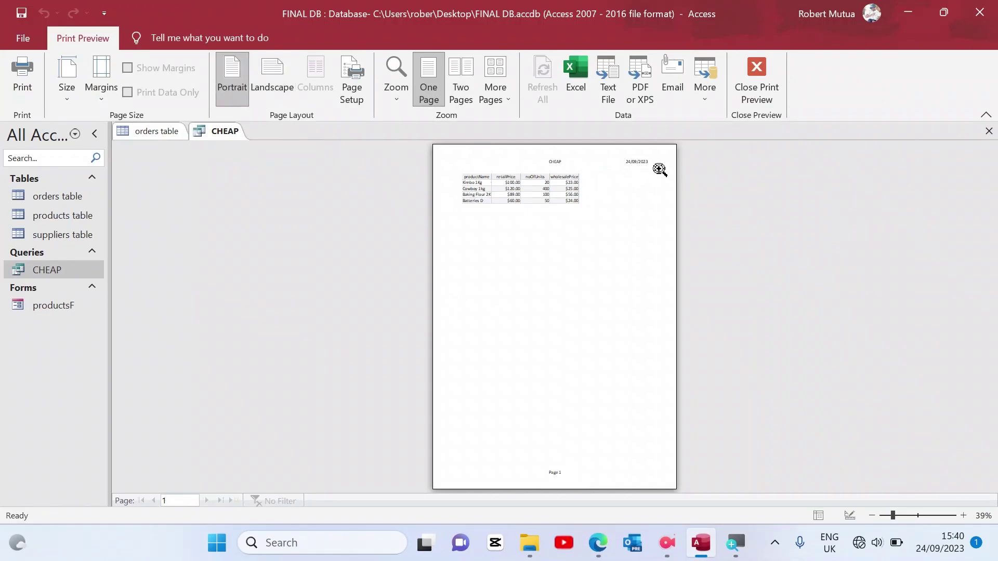
Try landscape for the CHEAP preview, return it to portrait, and view its print settings without printing.
click(285, 83)
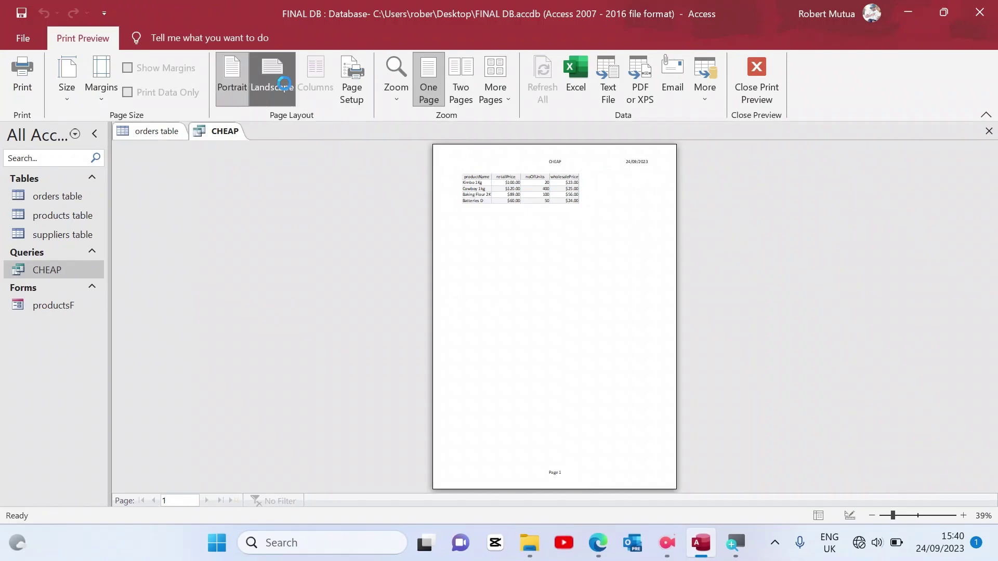
click(238, 79)
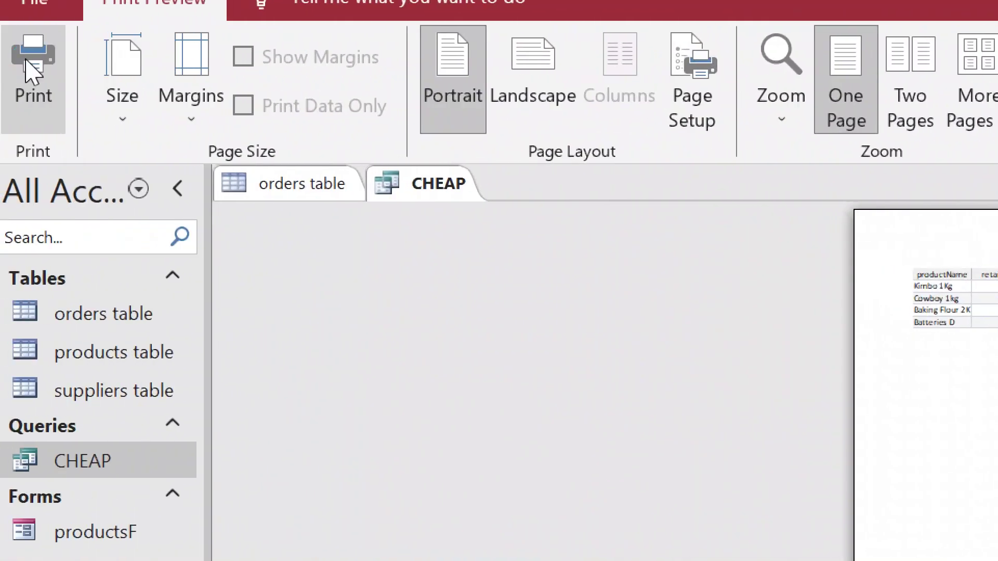
click(27, 62)
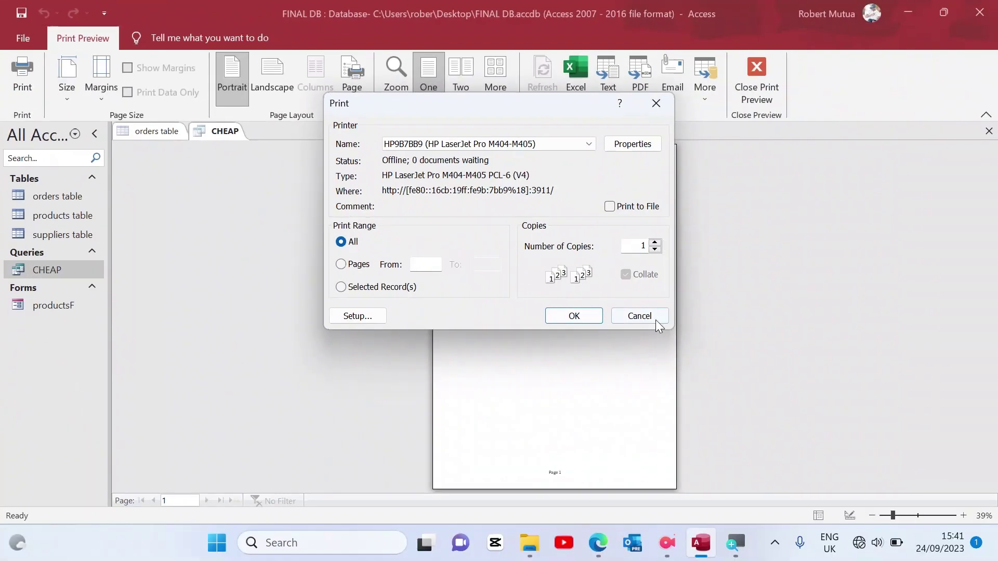
click(640, 317)
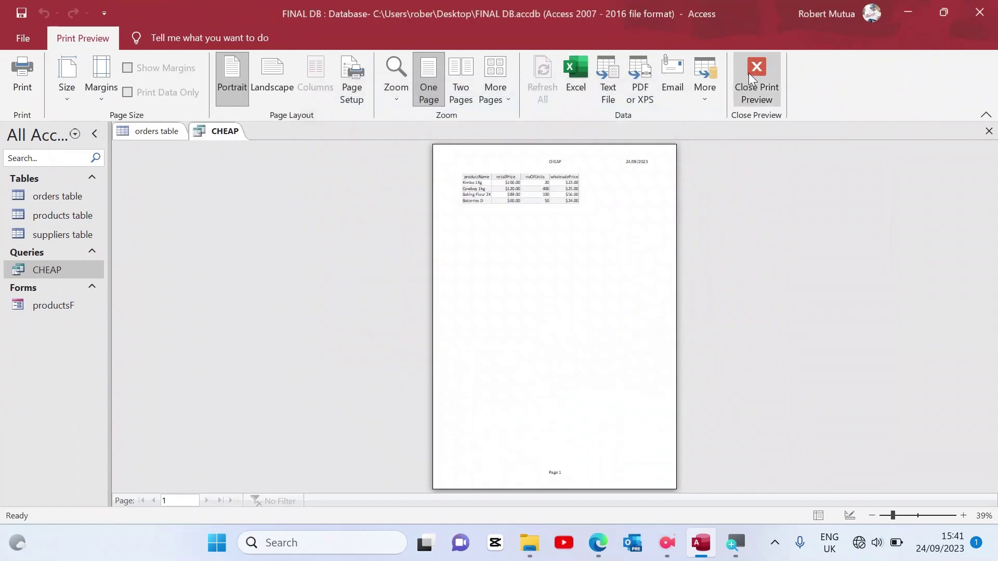
Close both print previews, the CHEAP query and the orders table.
click(751, 75)
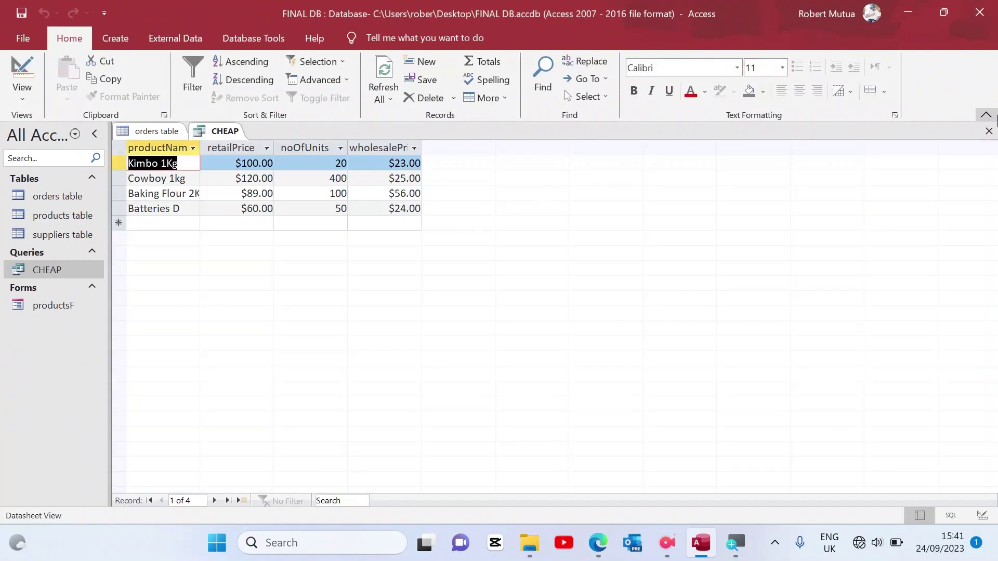
click(989, 131)
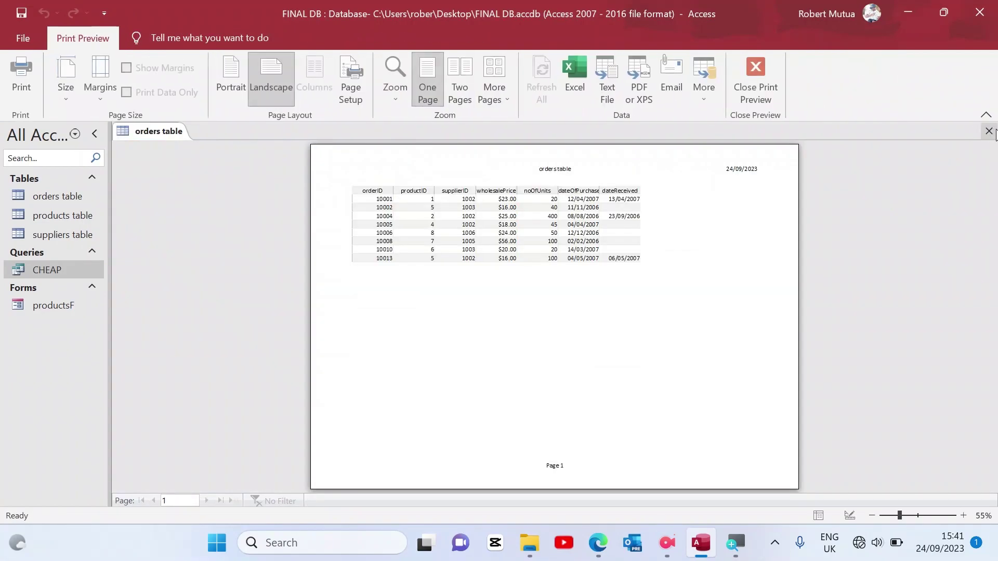
click(754, 74)
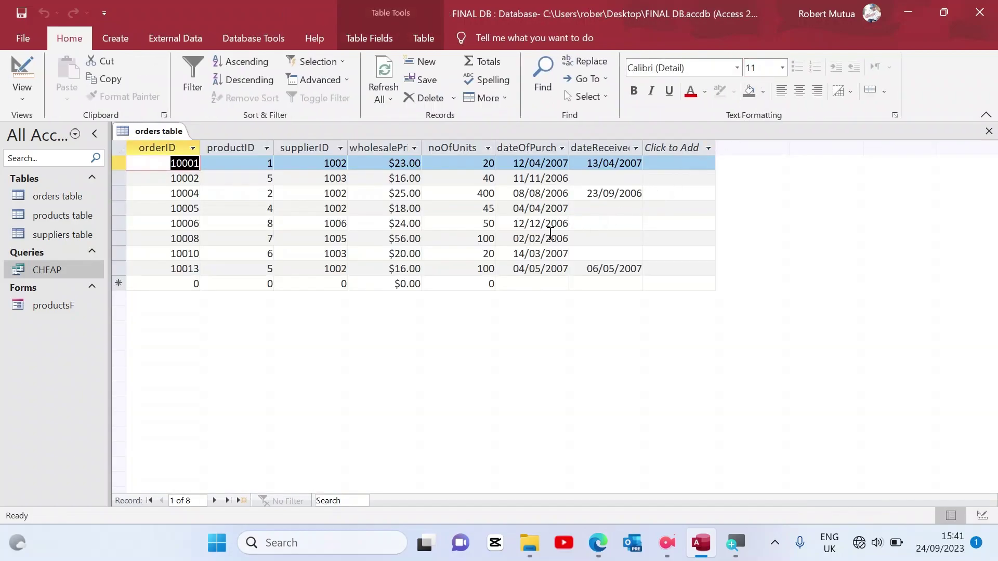
click(147, 150)
drag(154, 150, 607, 158)
click(708, 149)
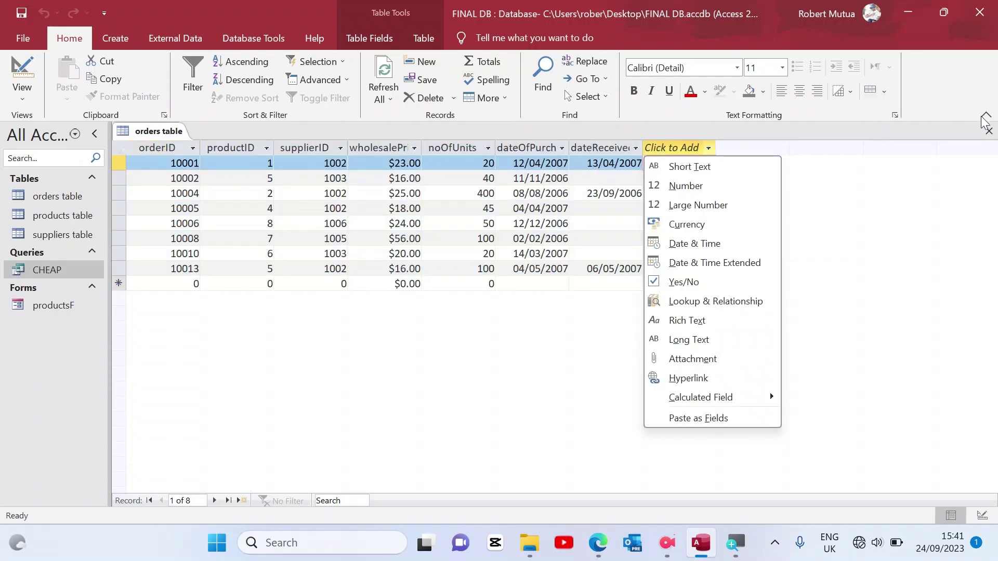
click(989, 134)
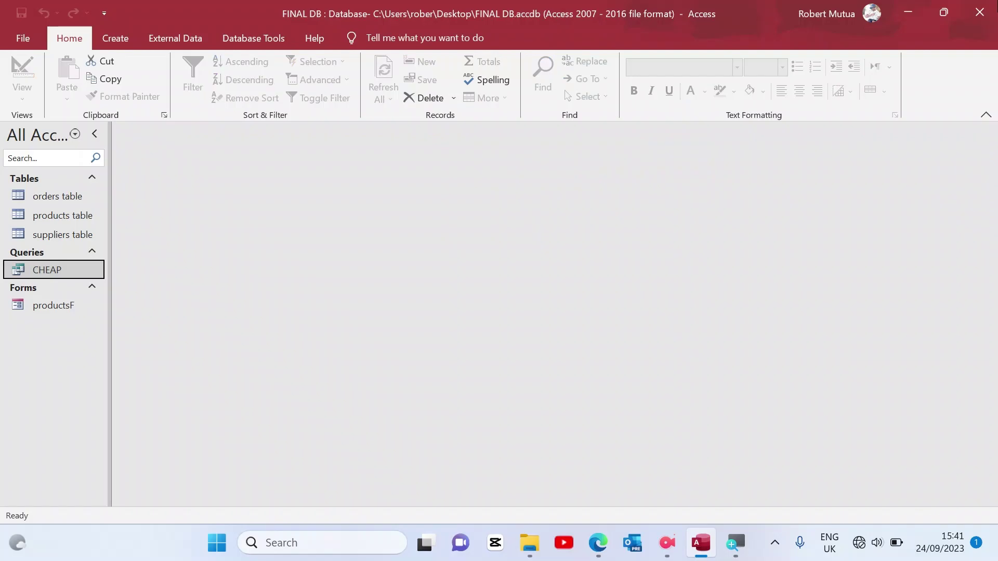